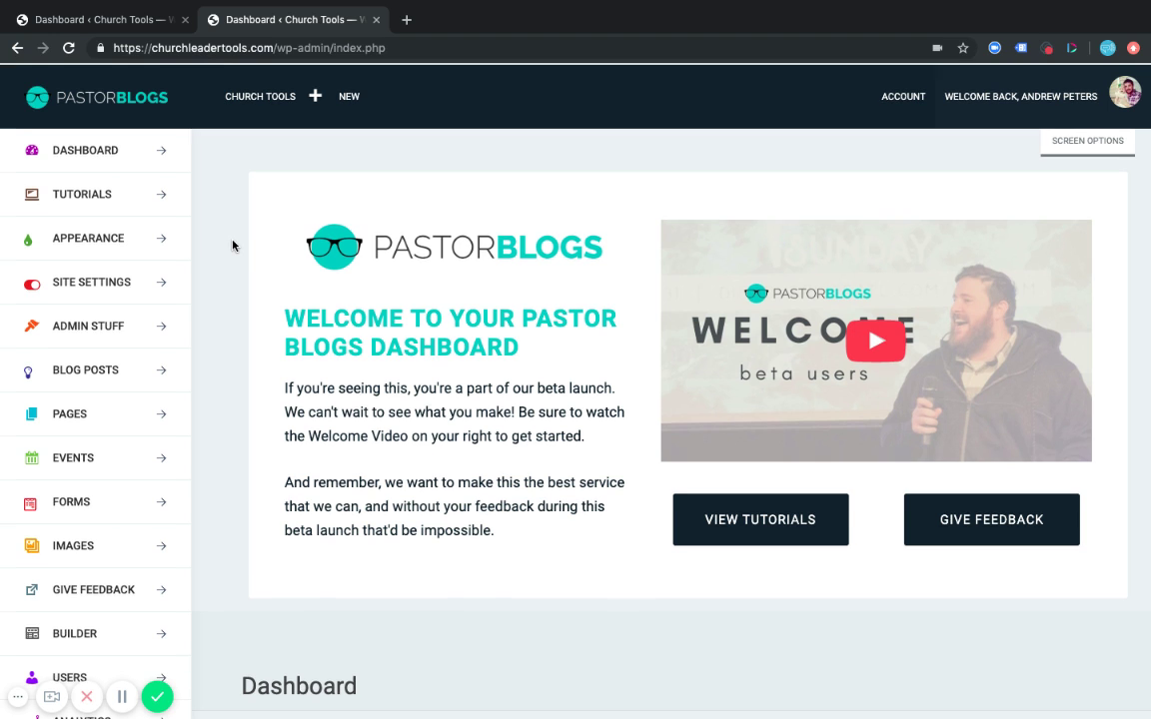
# Scroll the dashboard sidebar down and open the SEO settings page.
pyautogui.scroll(-1, 232, 244)
pyautogui.scroll(-5, 232, 244)
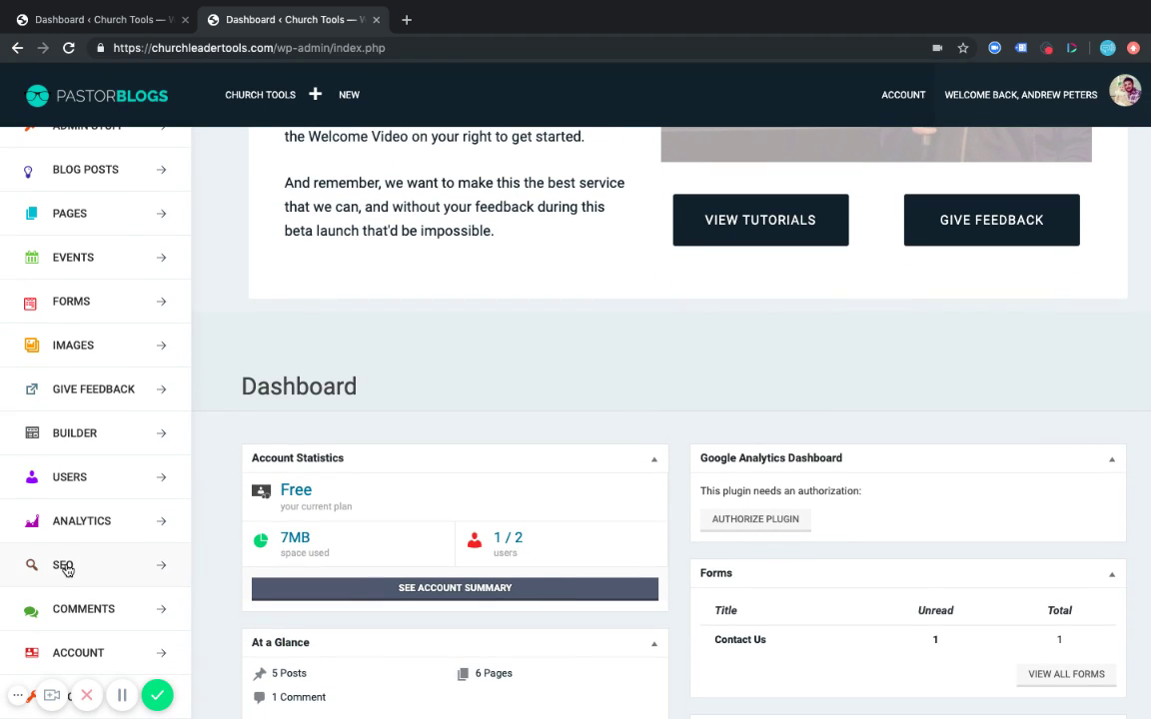
pyautogui.click(66, 568)
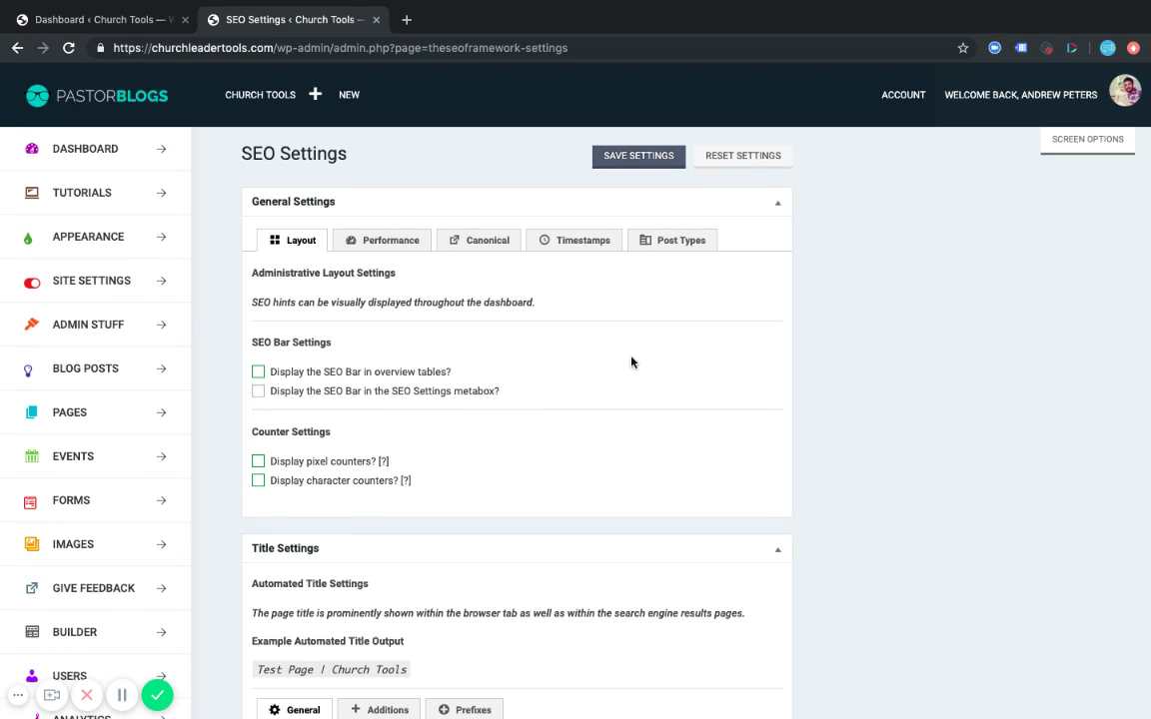
# Review the Performance, Canonical, Timestamps and Post Types sections, then return to Layout.
pyautogui.click(381, 238)
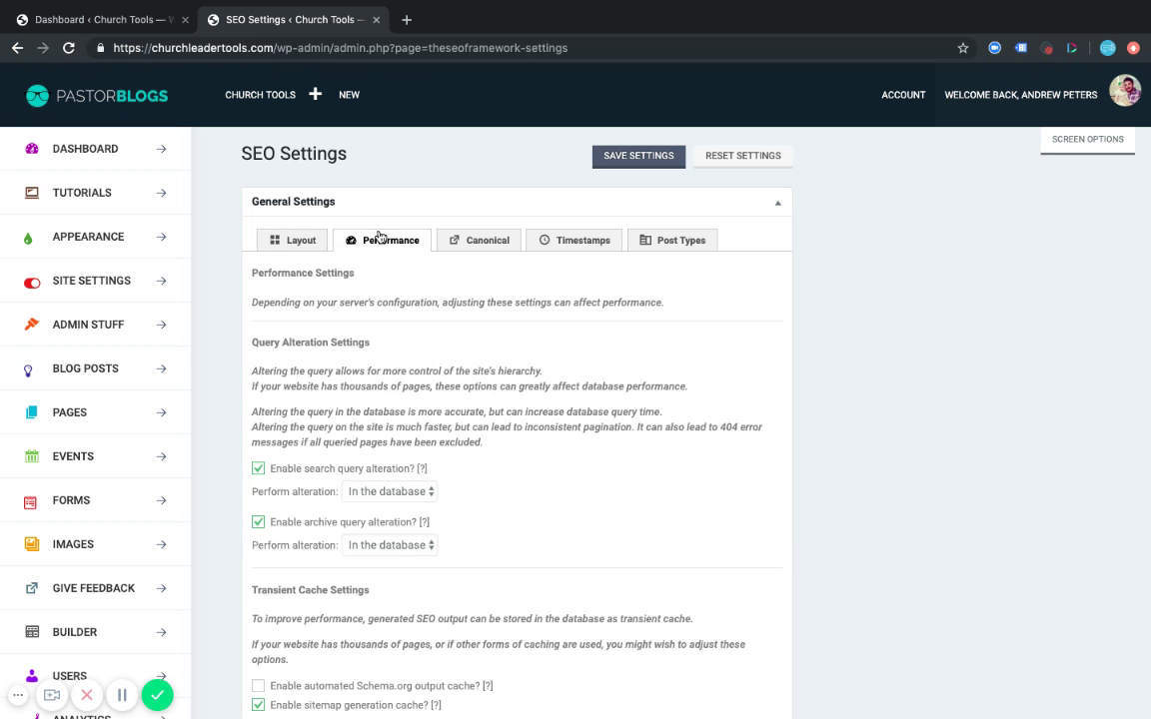
pyautogui.scroll(-2, 518, 444)
pyautogui.scroll(2, 518, 443)
pyautogui.click(487, 236)
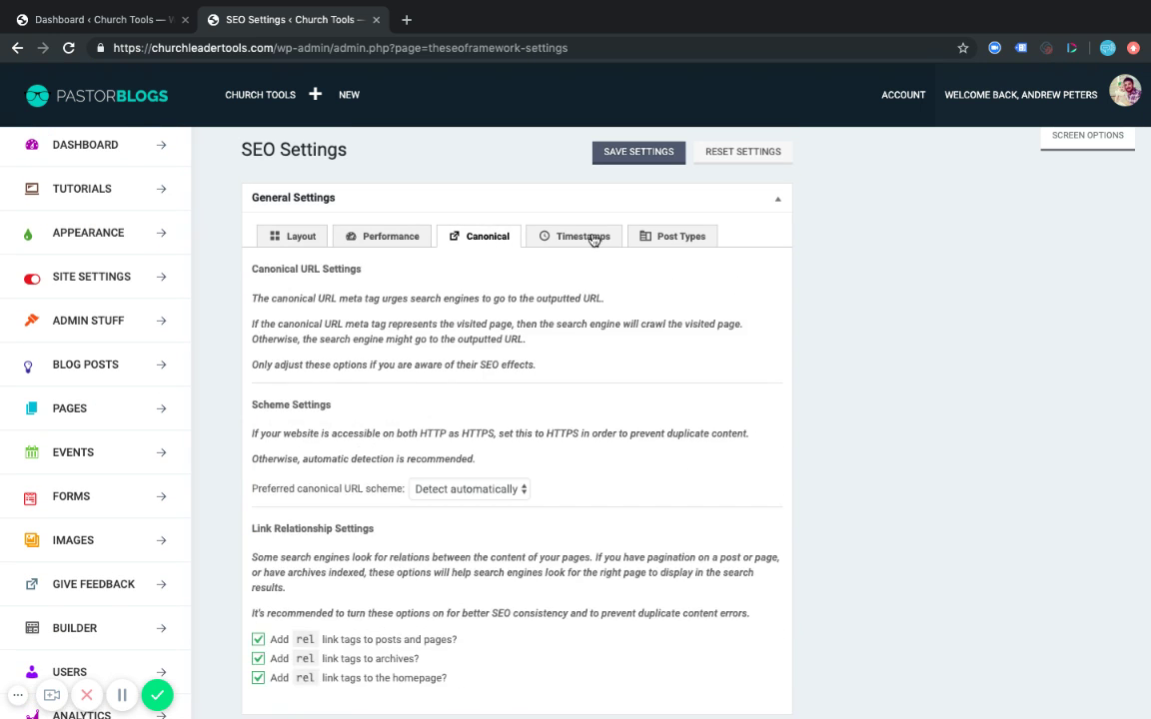
pyautogui.click(591, 236)
pyautogui.click(659, 244)
pyautogui.click(302, 236)
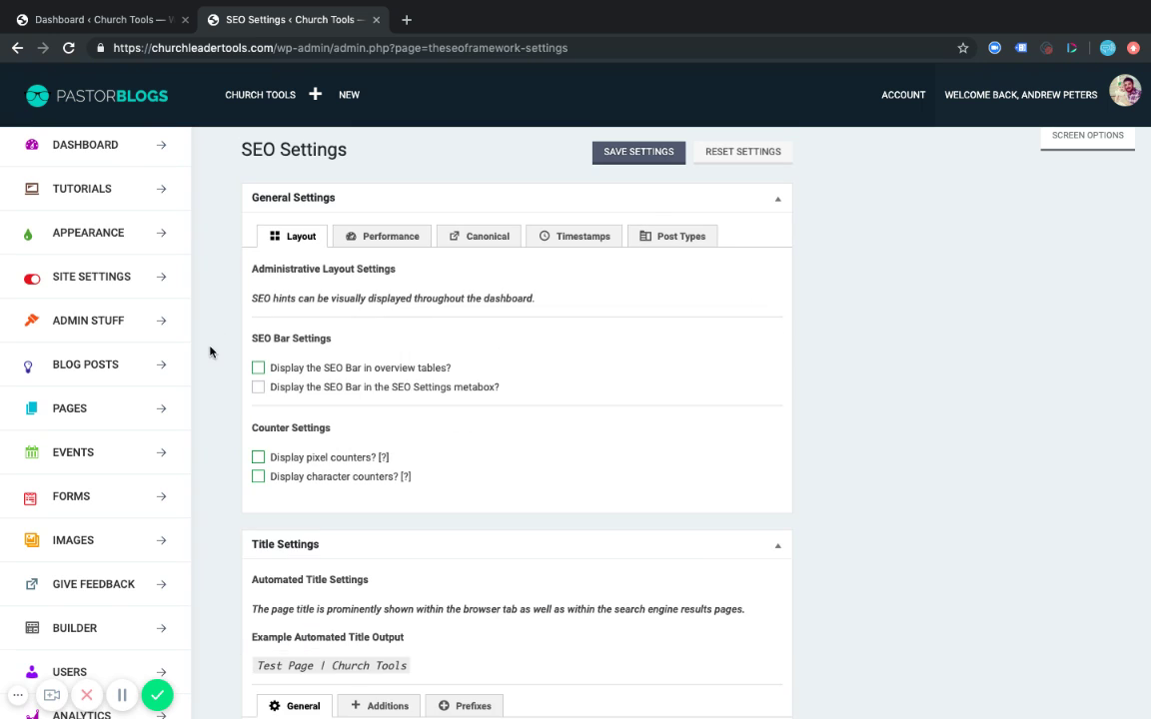
# Scroll down to the Homepage Settings with Meta Title 'Church Tools | Tools that Help Church Leaders'.
pyautogui.scroll(-5, 218, 420)
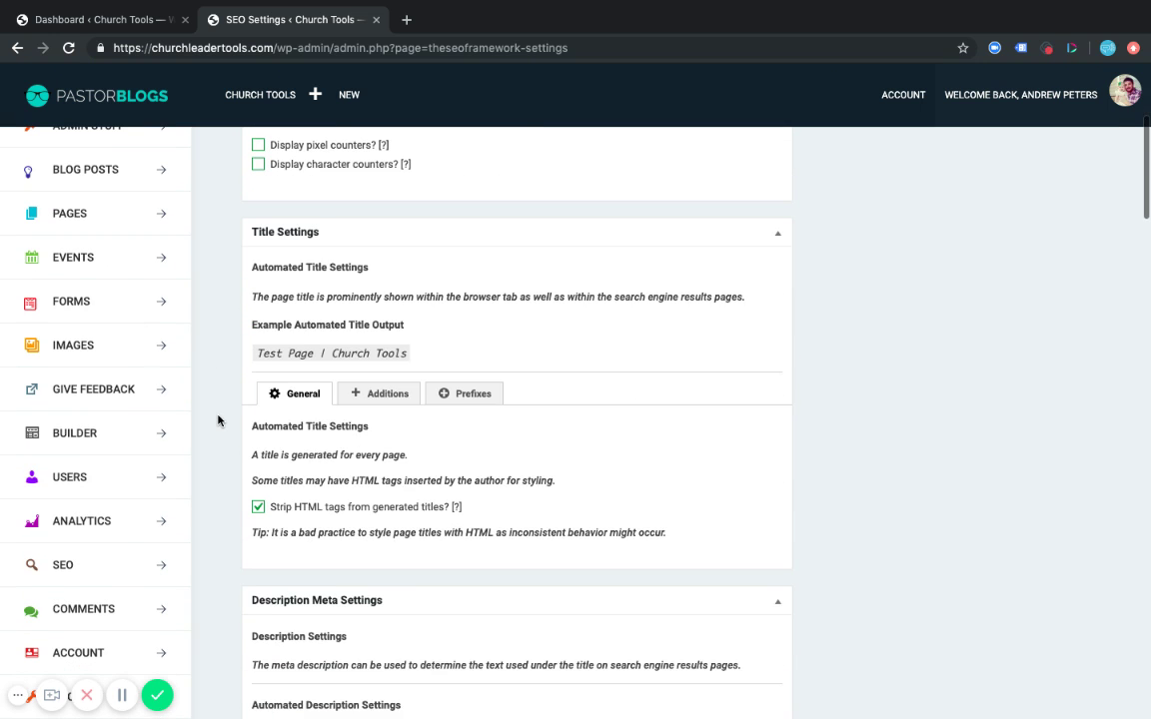
pyautogui.scroll(-2, 218, 421)
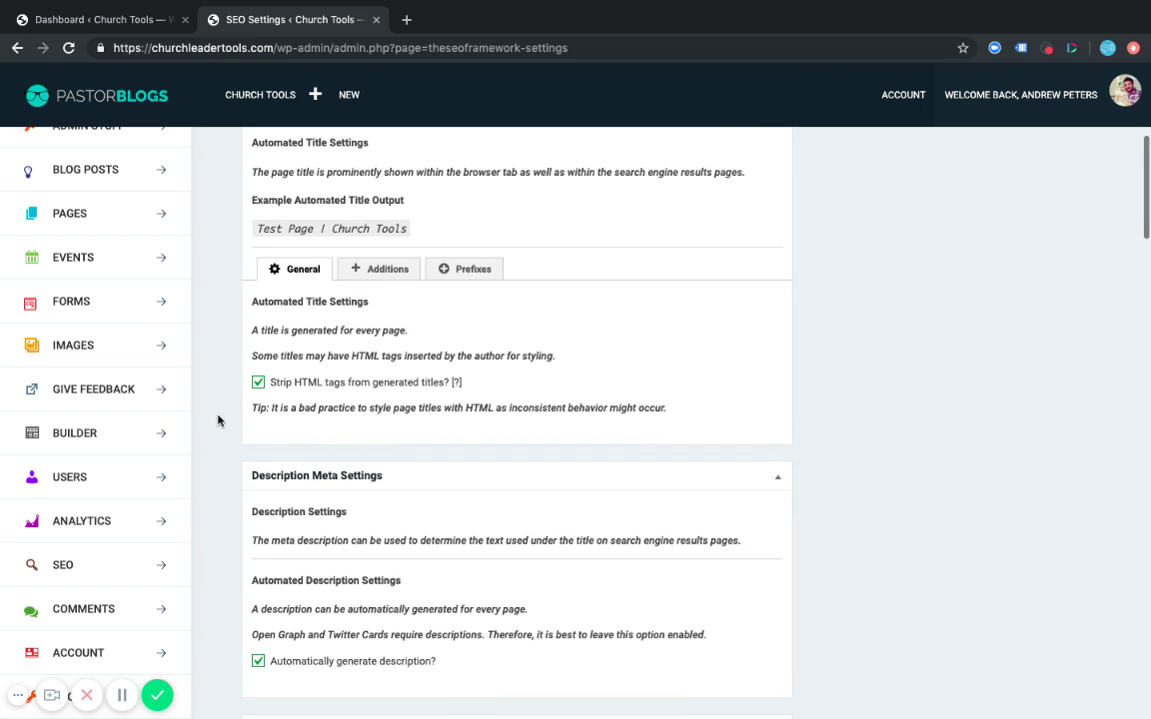
pyautogui.scroll(-5, 218, 420)
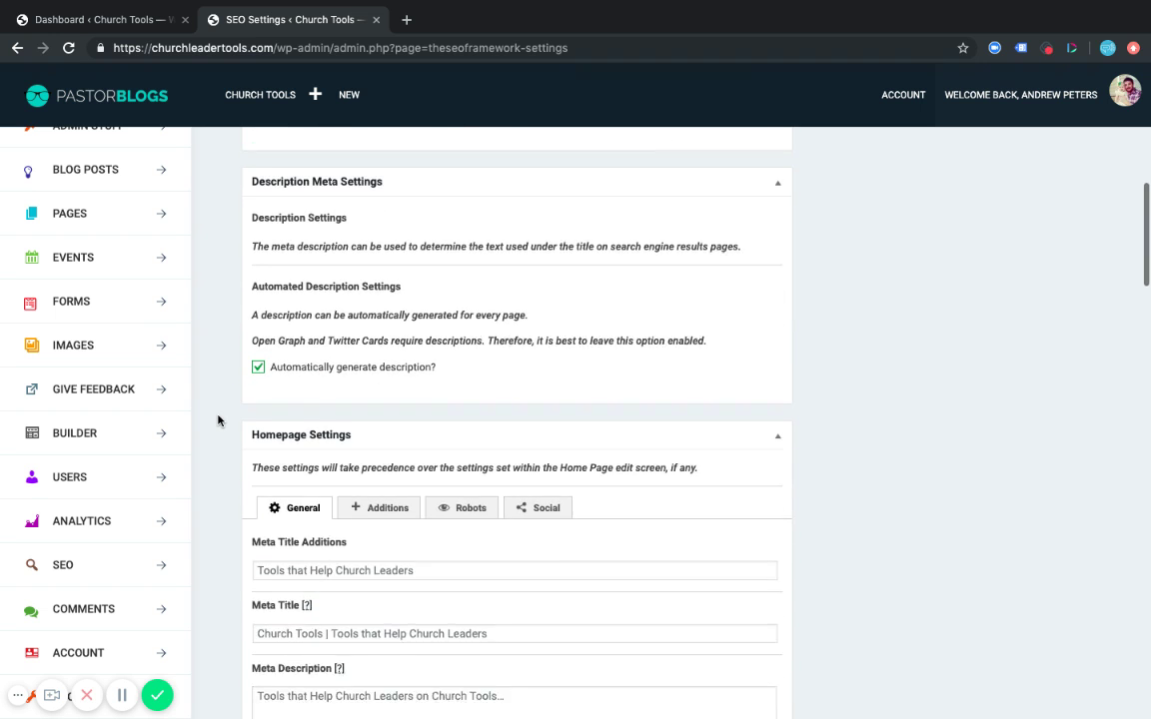
pyautogui.scroll(-1, 218, 421)
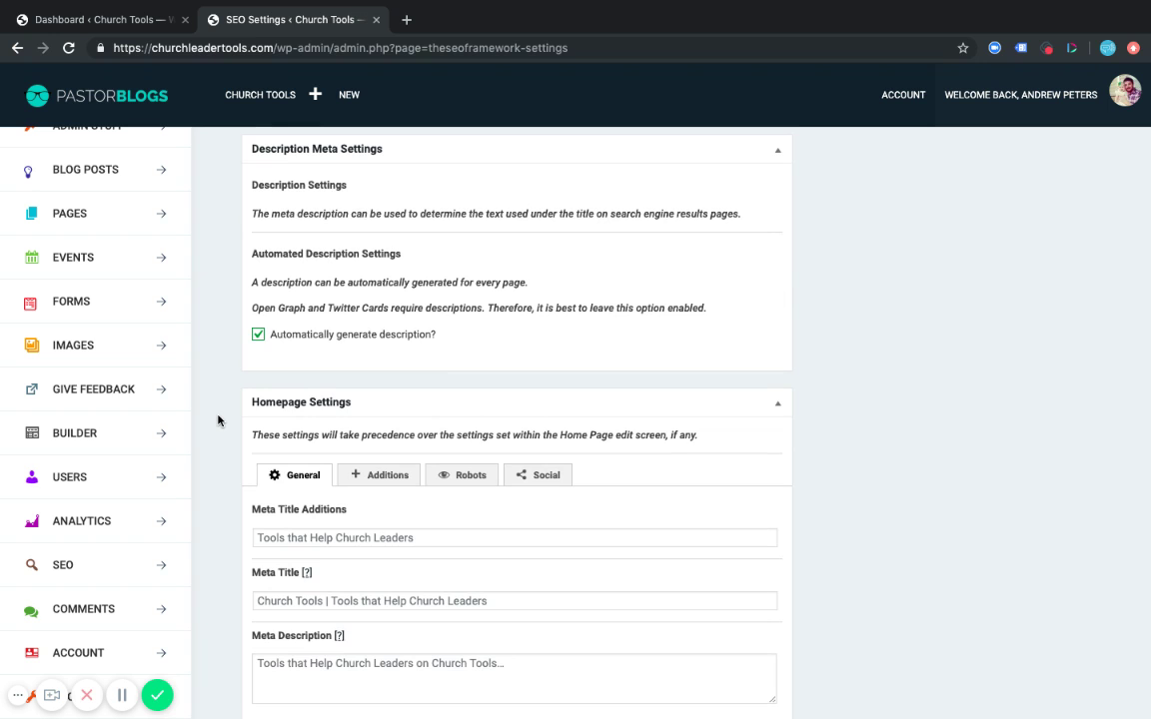
pyautogui.scroll(-4, 218, 421)
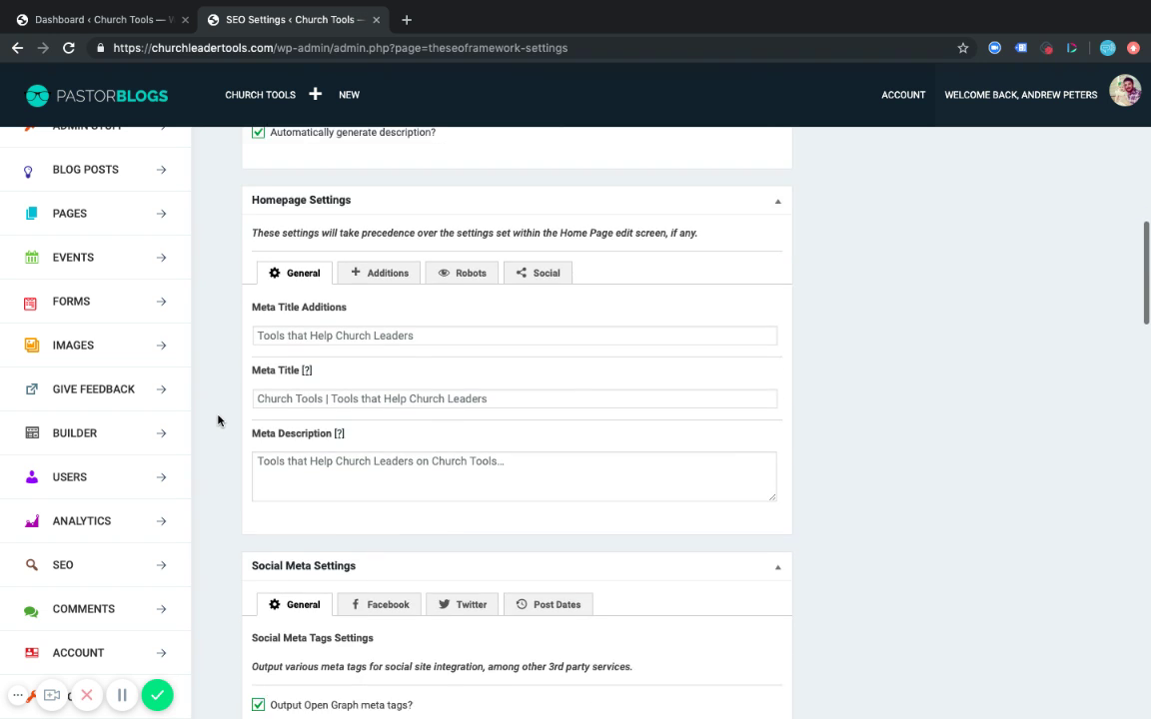
pyautogui.scroll(1, 218, 421)
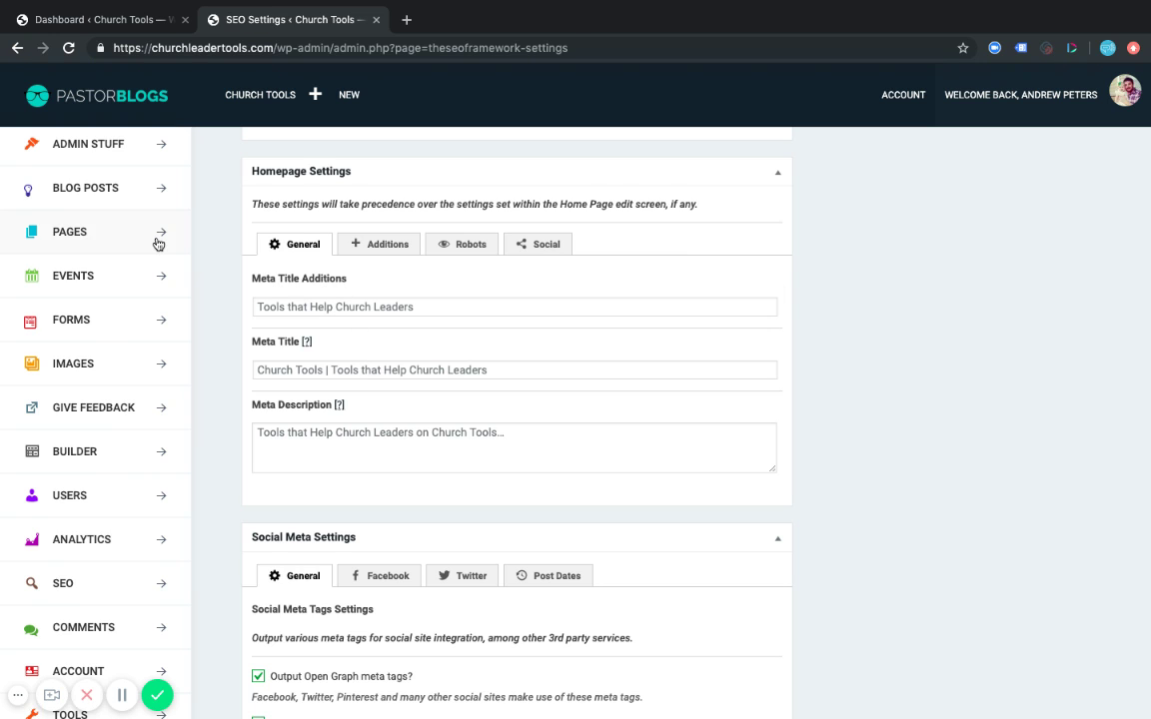
pyautogui.scroll(2, 157, 244)
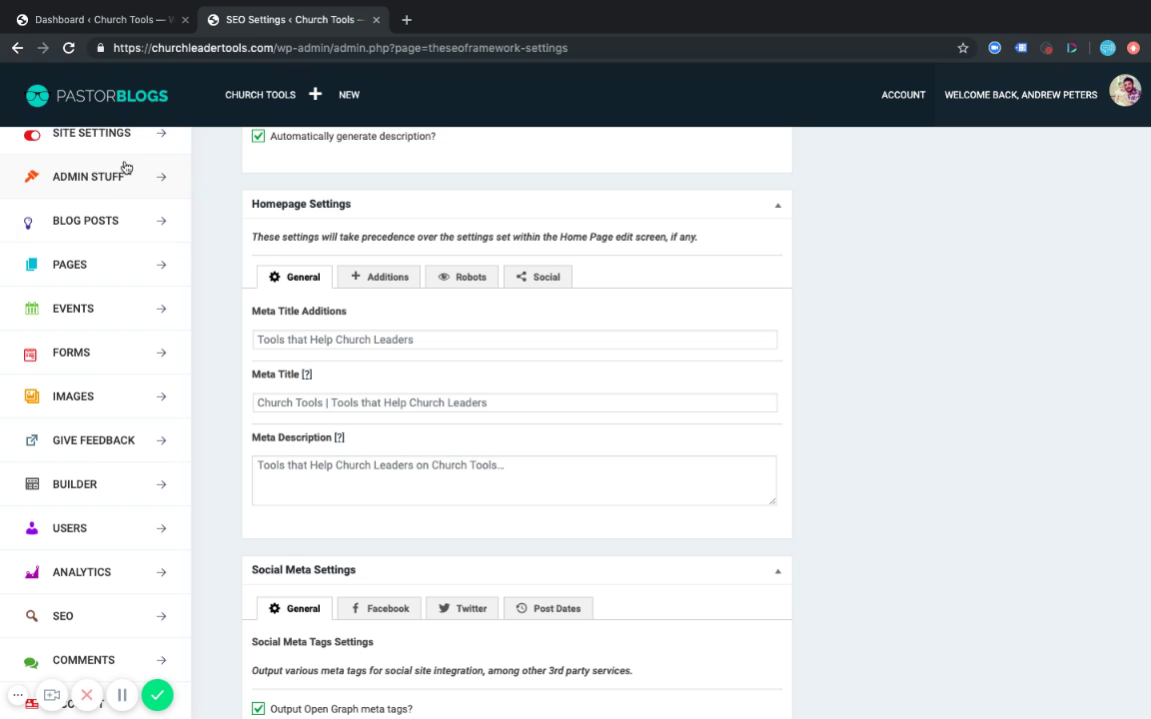
# Expand and collapse Admin Stuff, then expand the Site Settings group in the sidebar.
pyautogui.click(157, 180)
pyautogui.click(142, 170)
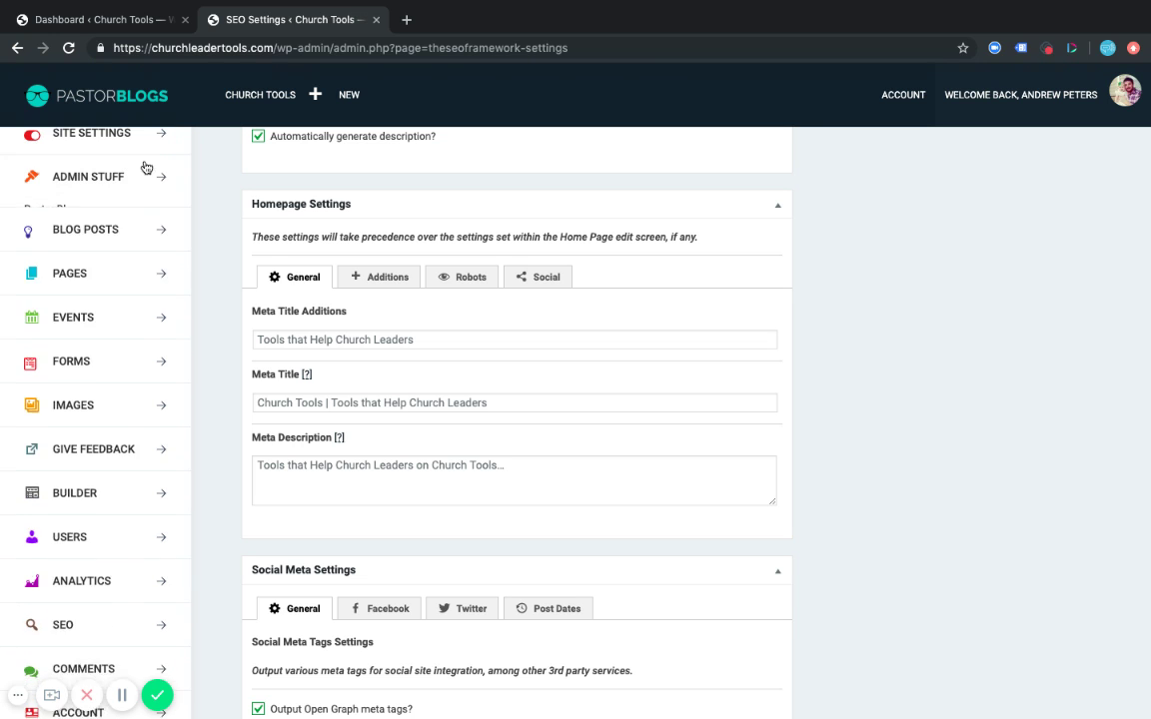
pyautogui.click(134, 142)
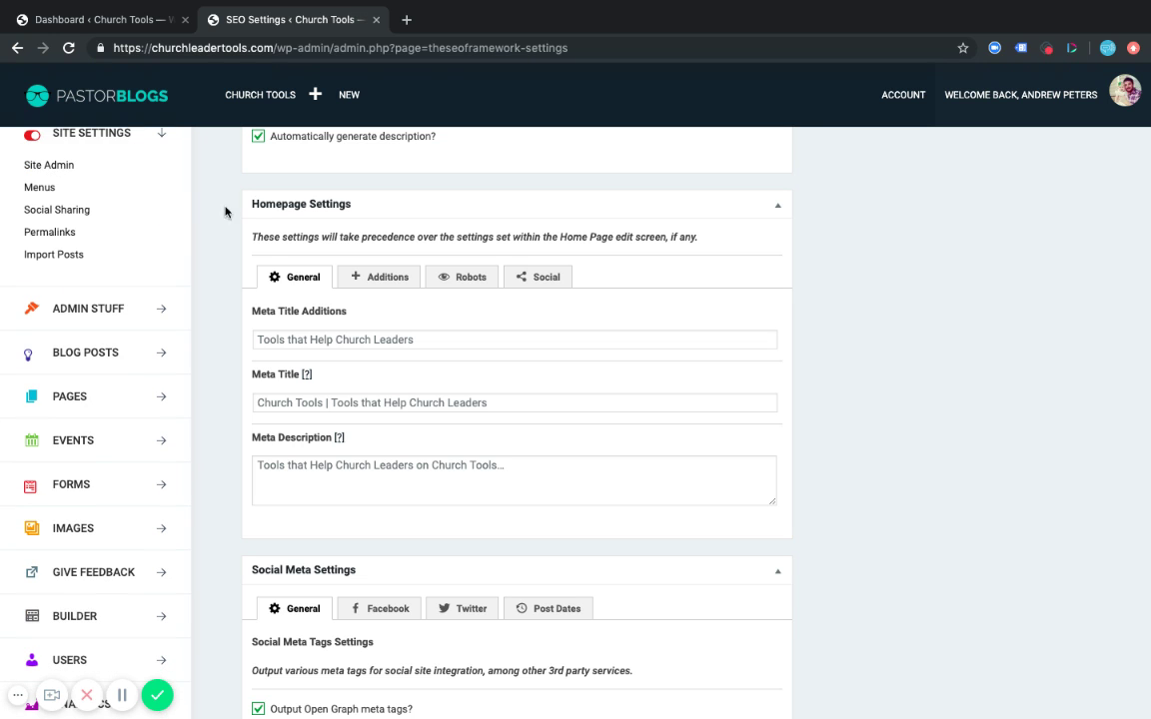
pyautogui.scroll(-2, 411, 255)
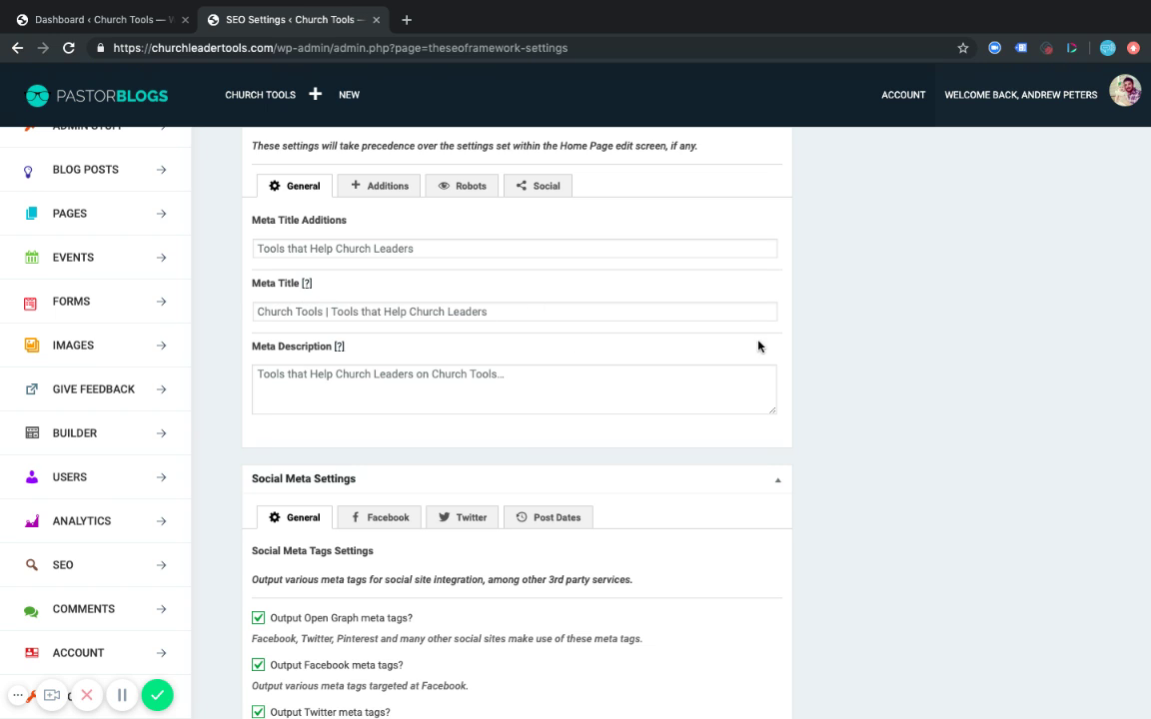
pyautogui.scroll(-2, 769, 349)
# Enter the meta description 'Write an intentinal description of your home page here.' and enlarge its box.
pyautogui.click(360, 265)
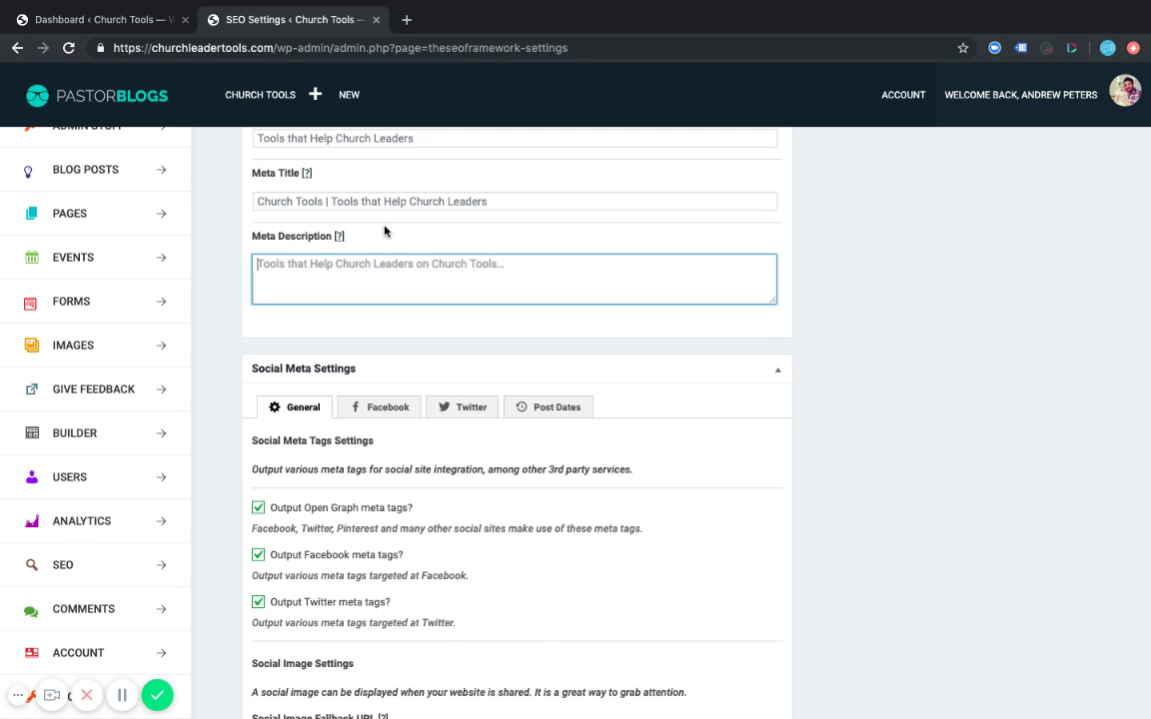
pyautogui.moveTo(339, 240)
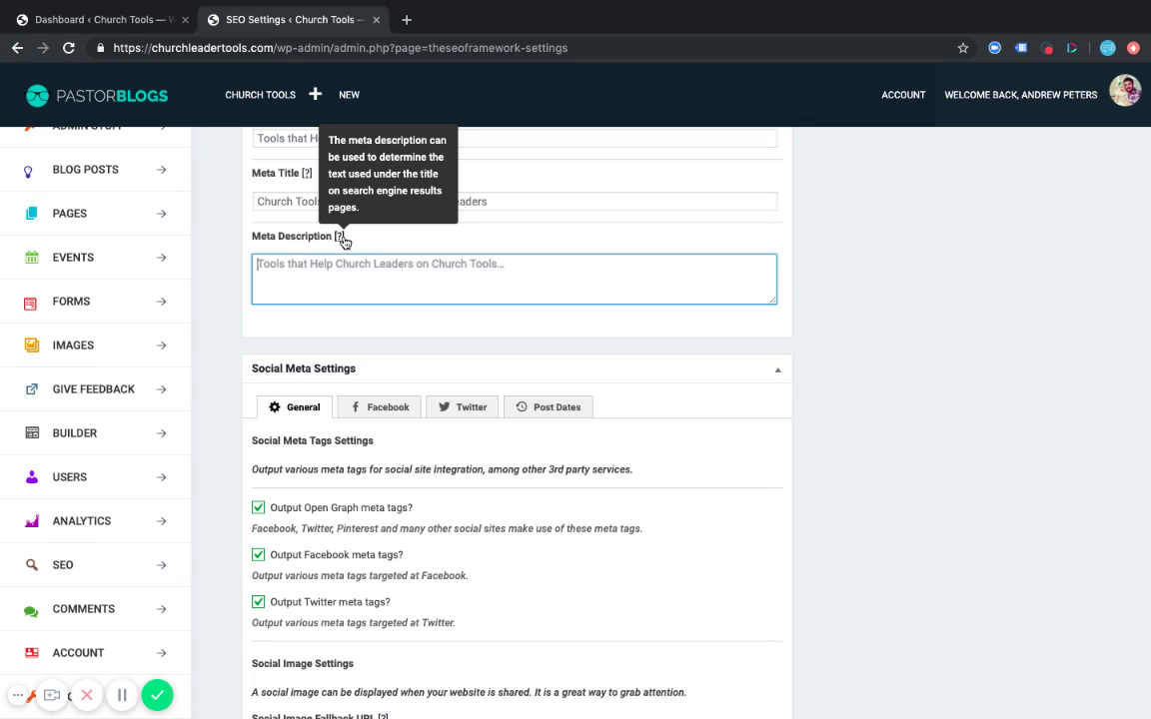
pyautogui.click(354, 238)
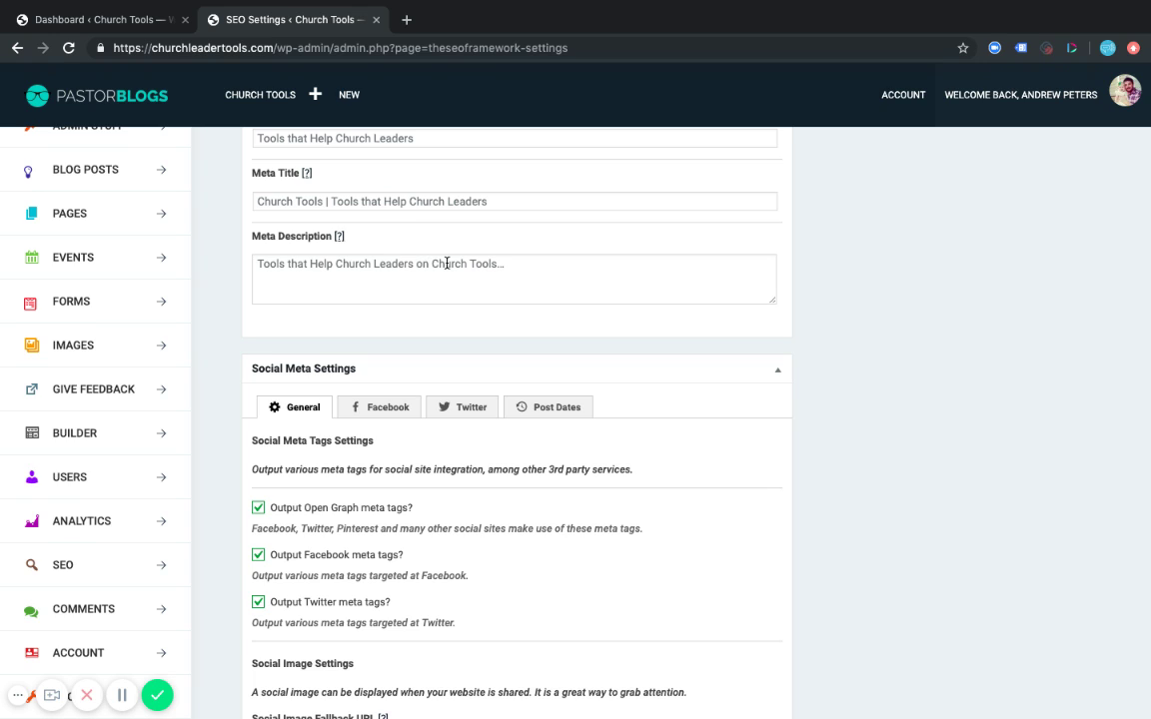
pyautogui.click(410, 266)
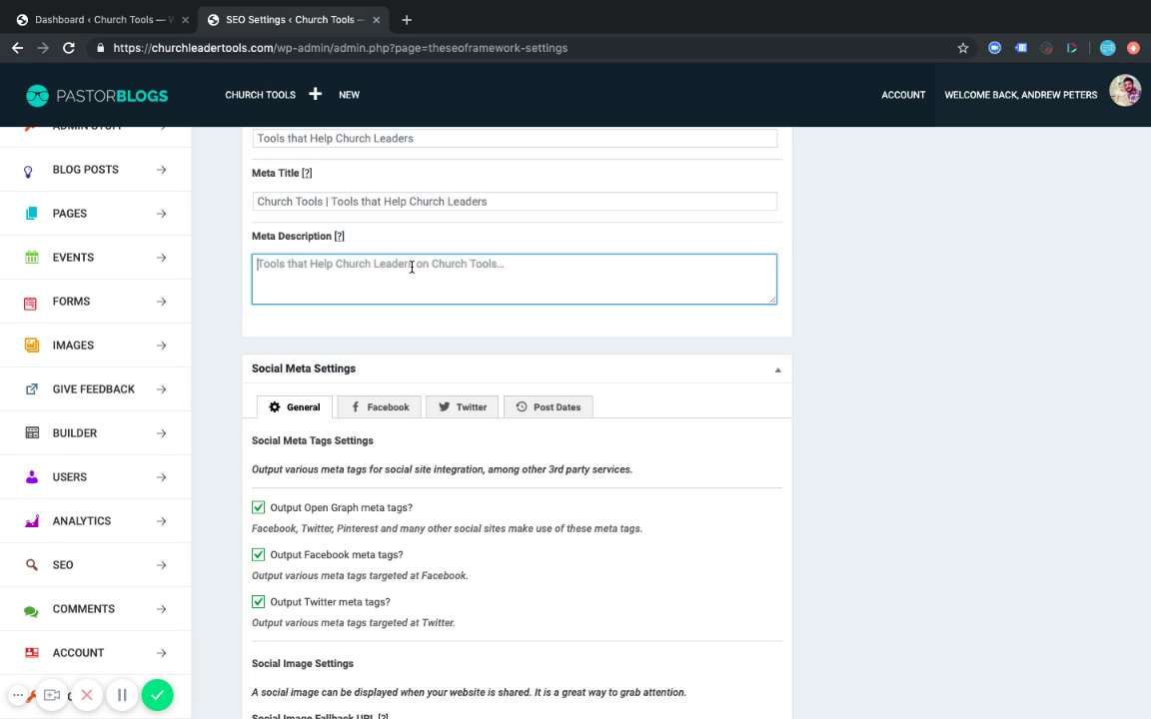
pyautogui.write('Wr')
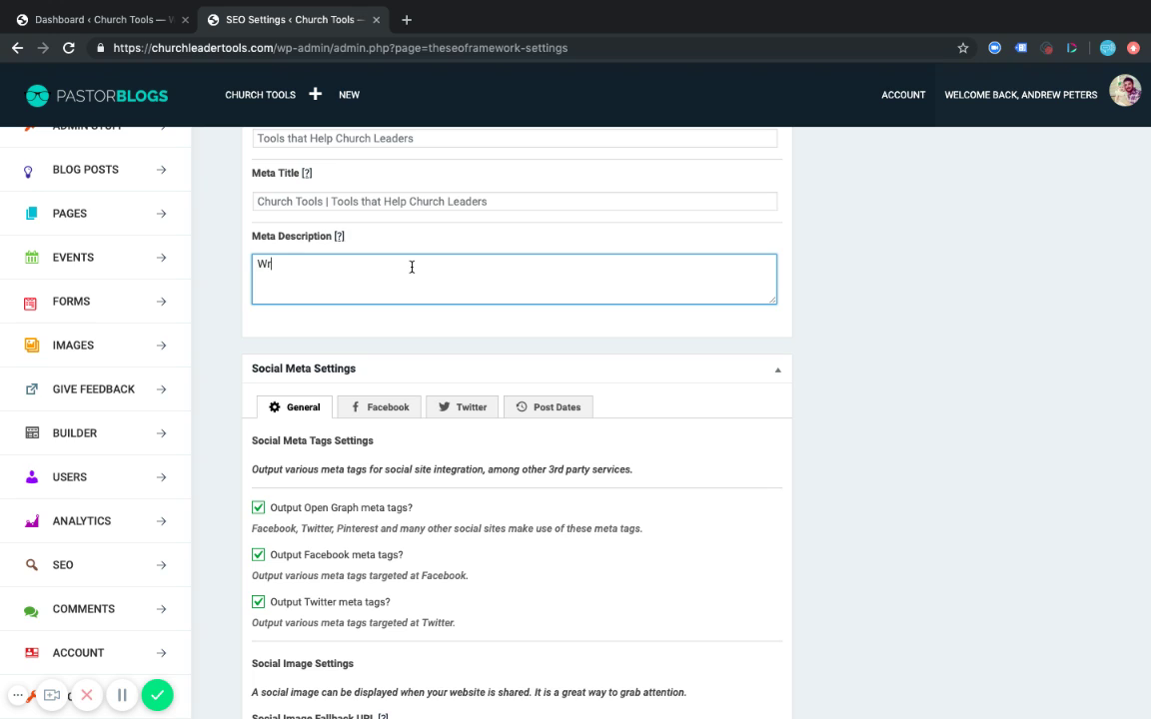
pyautogui.write('ite an intentinal ')
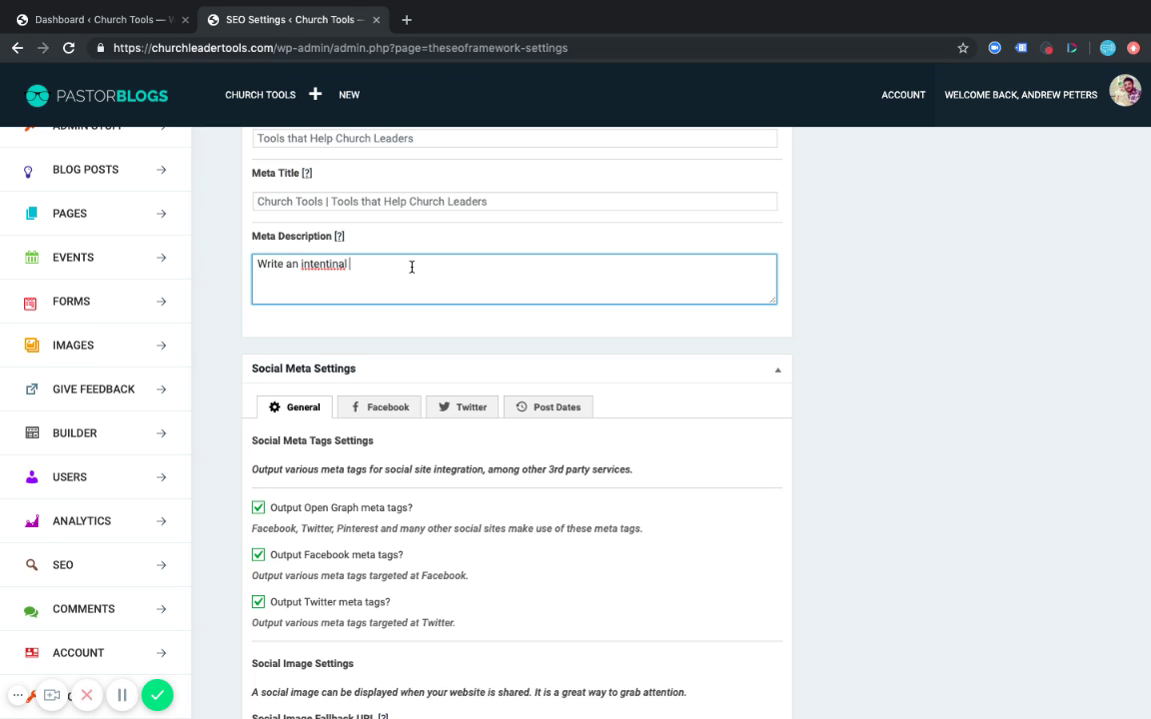
pyautogui.write('descript')
pyautogui.press('BackSpace')
pyautogui.write('ption of your home page he')
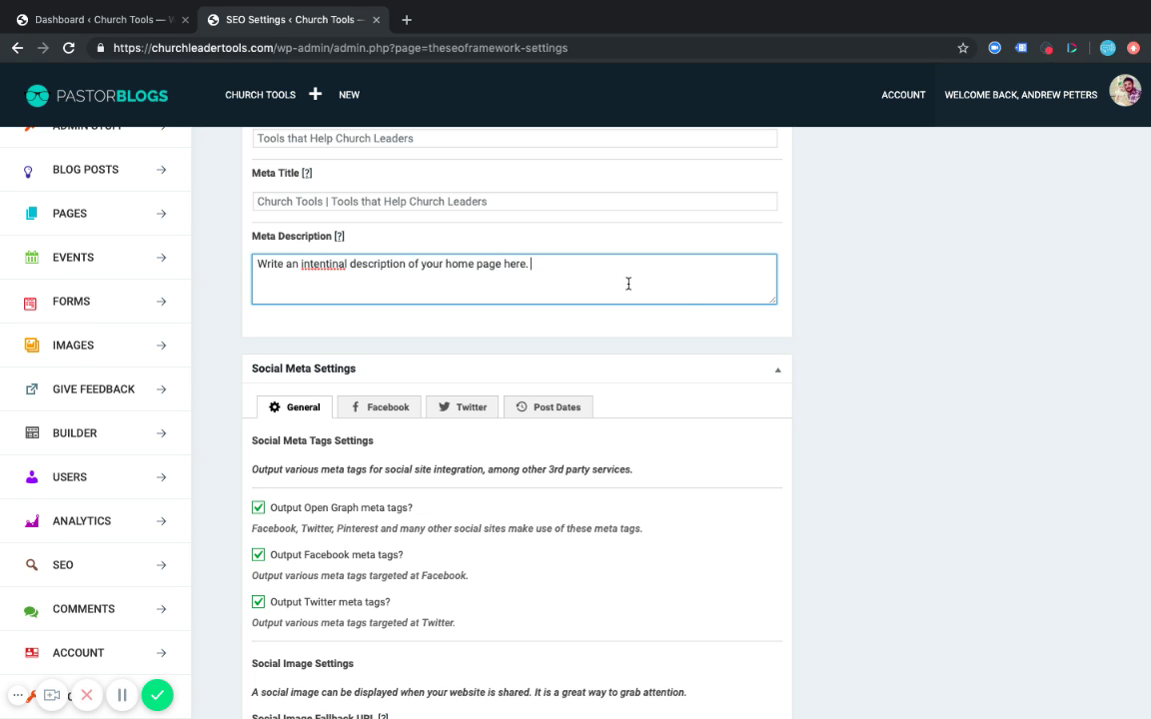
pyautogui.write('re.')
pyautogui.moveTo(774, 300); pyautogui.dragTo(778, 389)
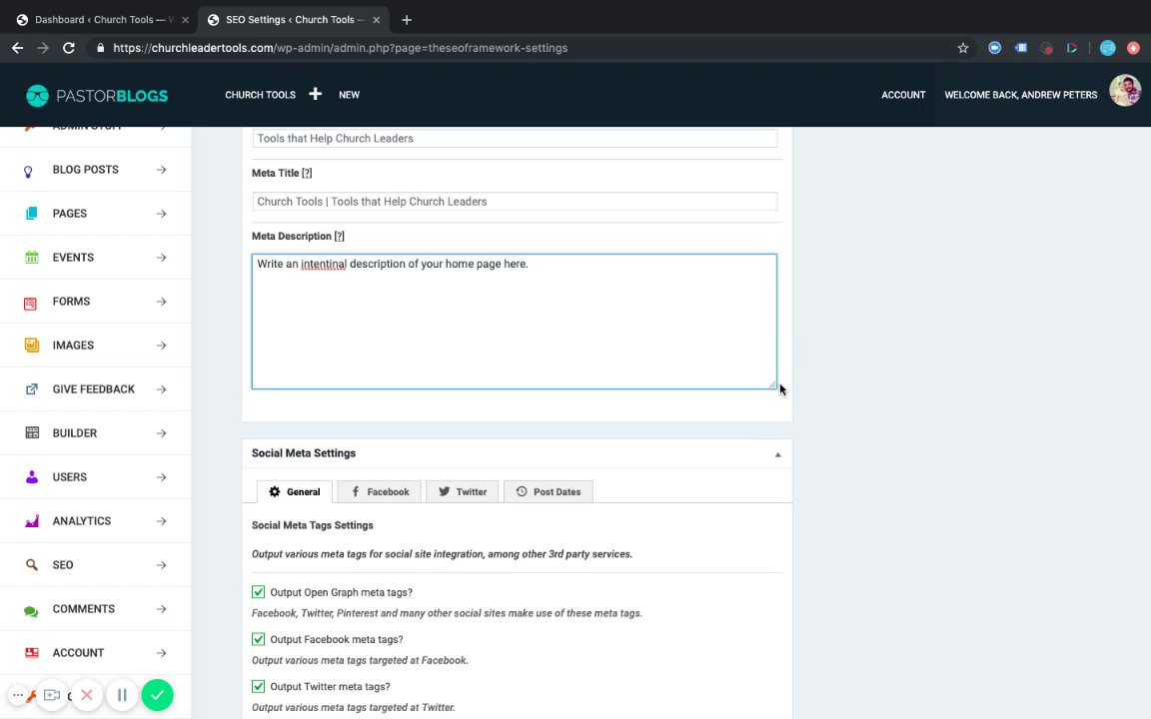
# Scroll to the social settings, view the Facebook and Twitter tabs, then return to General.
pyautogui.scroll(-3, 792, 331)
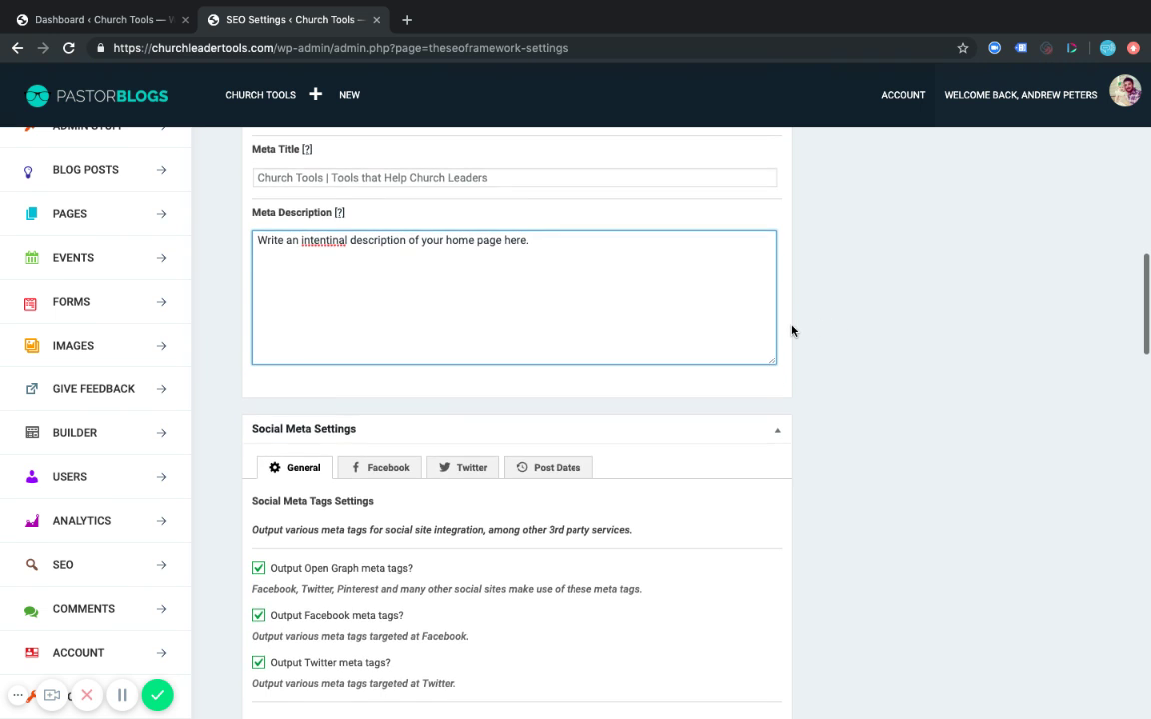
pyautogui.scroll(-1, 793, 330)
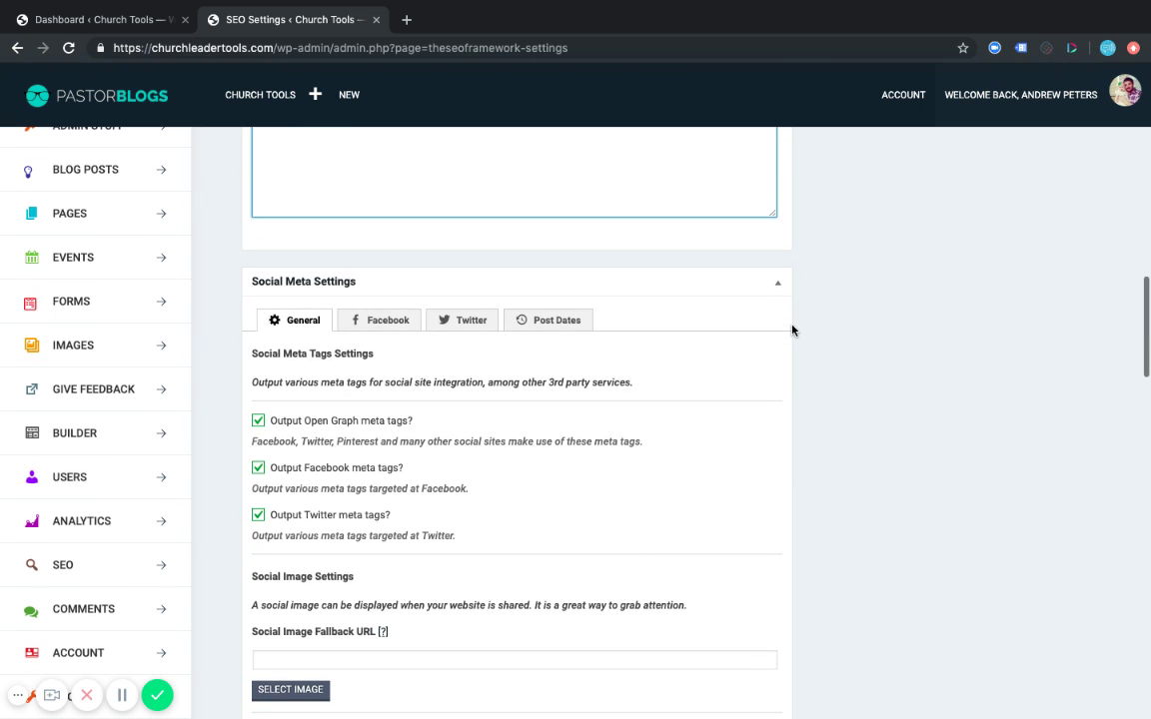
pyautogui.scroll(3, 791, 329)
pyautogui.scroll(-1, 797, 306)
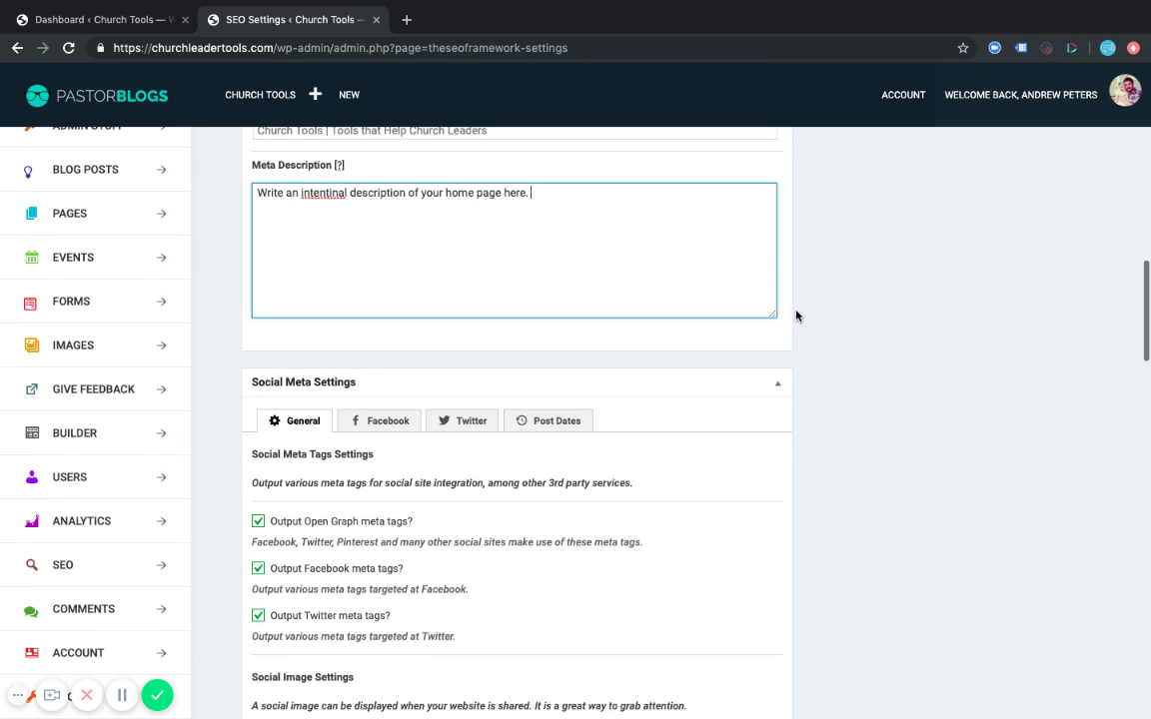
pyautogui.scroll(-5, 796, 316)
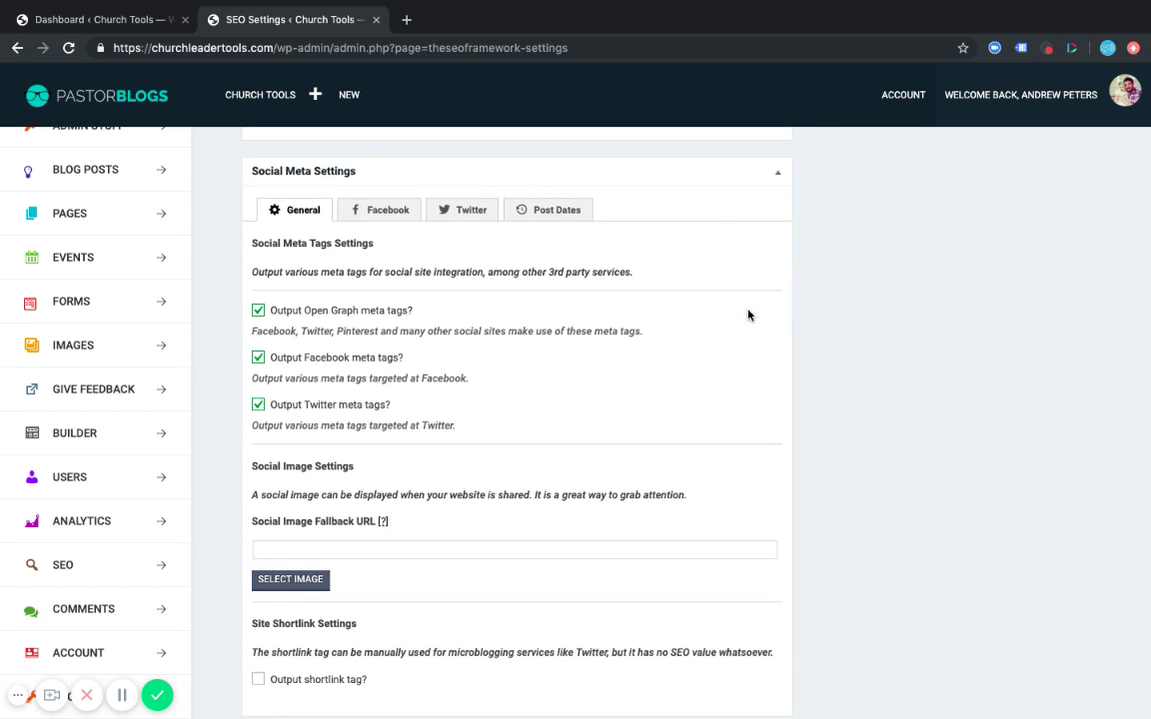
pyautogui.scroll(-1, 827, 344)
pyautogui.scroll(1, 828, 345)
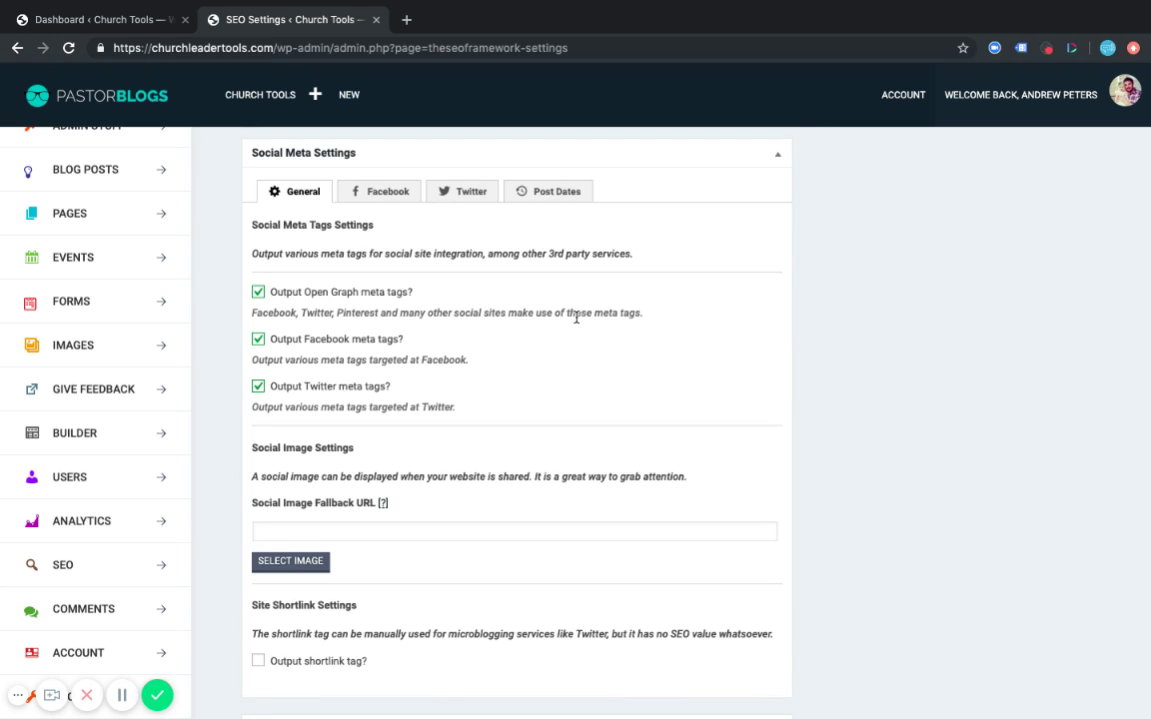
pyautogui.click(385, 193)
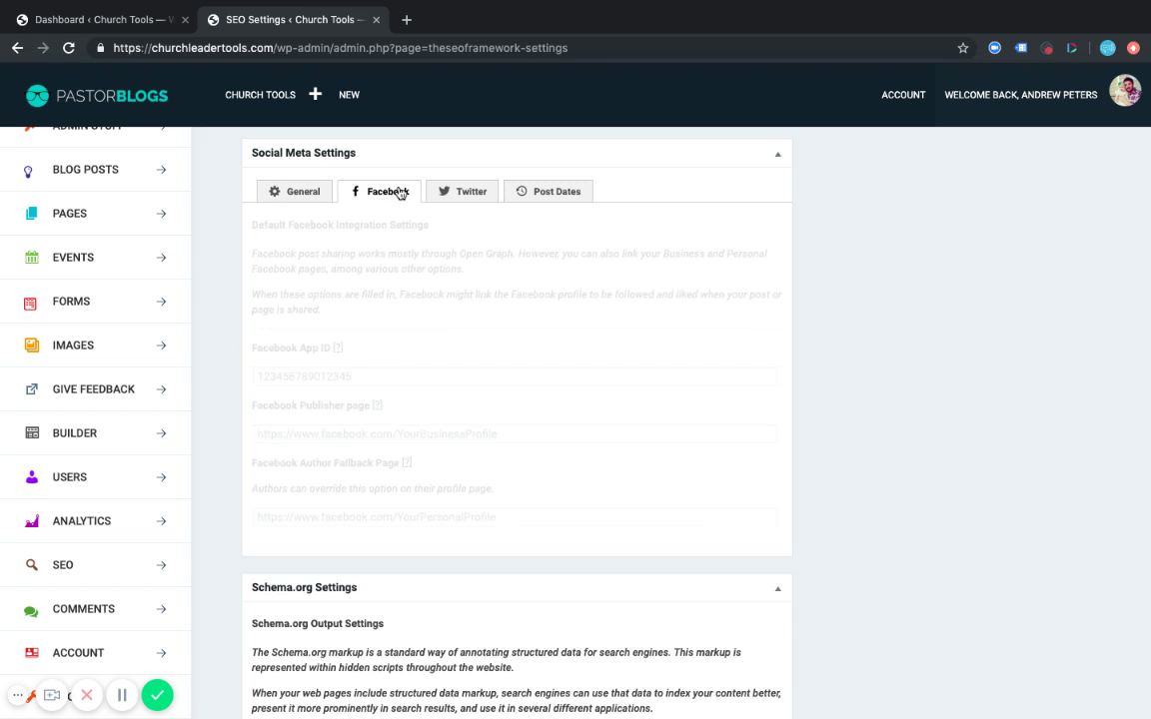
pyautogui.click(445, 193)
pyautogui.click(307, 190)
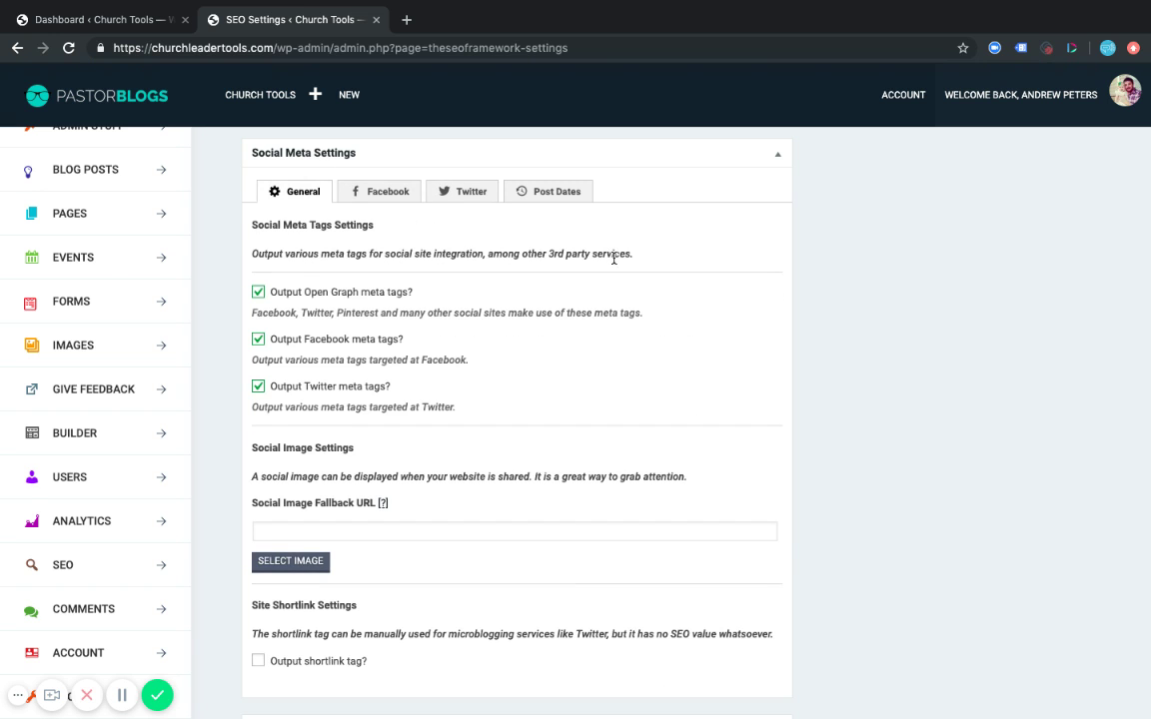
# Scroll to Social Image Settings and start selecting a Social Image Fallback image.
pyautogui.scroll(-1, 614, 259)
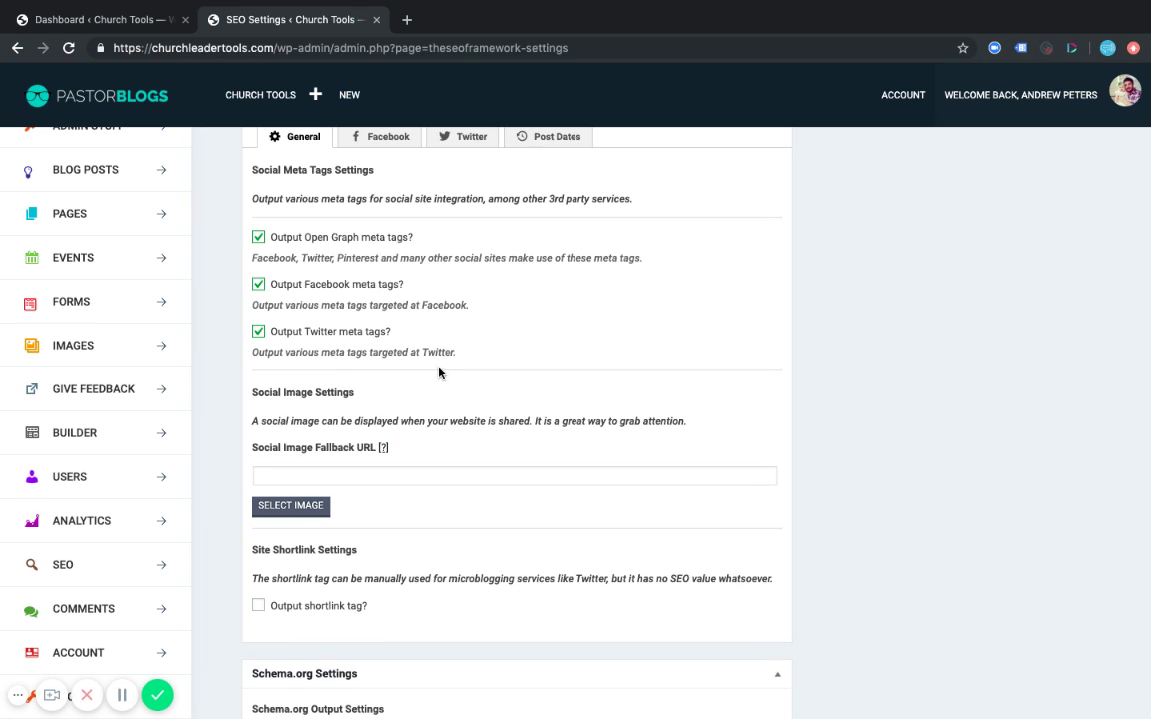
pyautogui.scroll(-1, 503, 354)
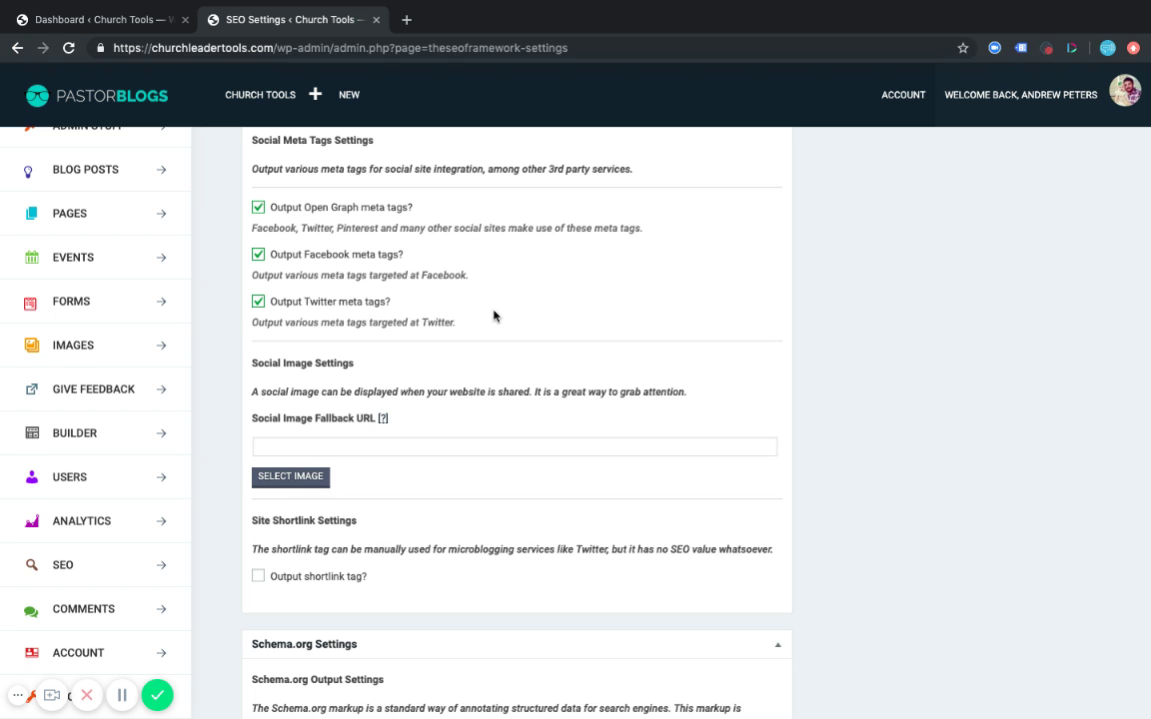
pyautogui.scroll(-4, 495, 316)
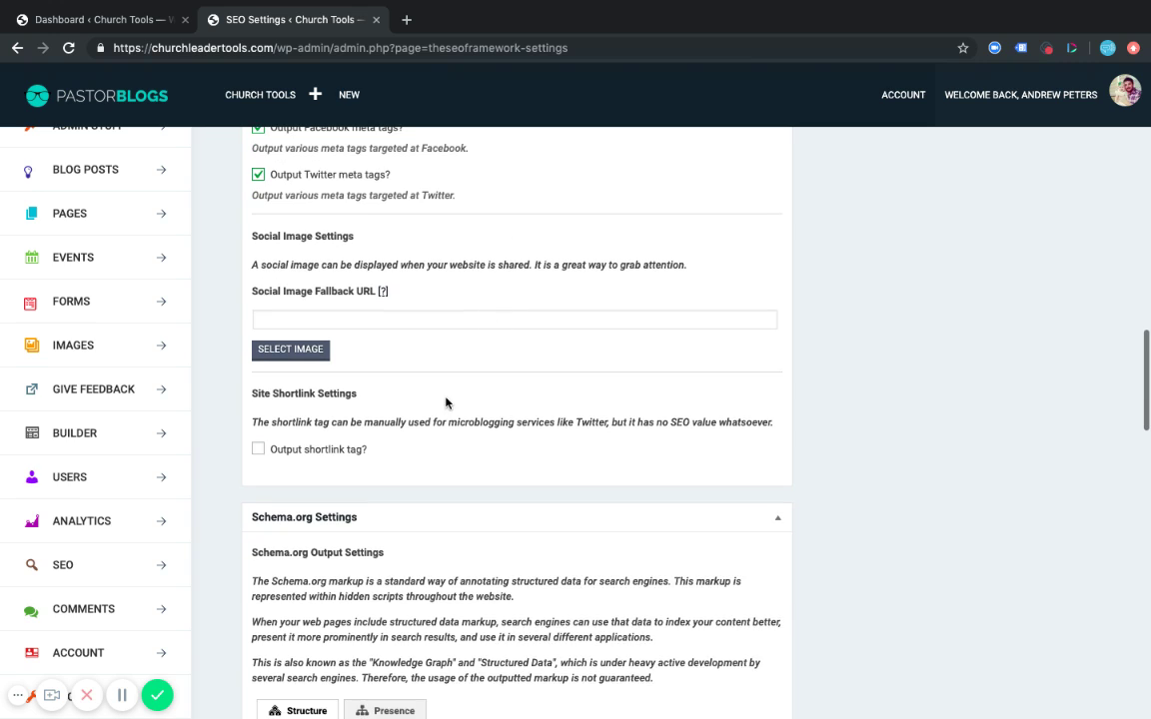
pyautogui.click(310, 318)
pyautogui.click(436, 352)
pyautogui.scroll(1, 409, 345)
pyautogui.scroll(-1, 405, 347)
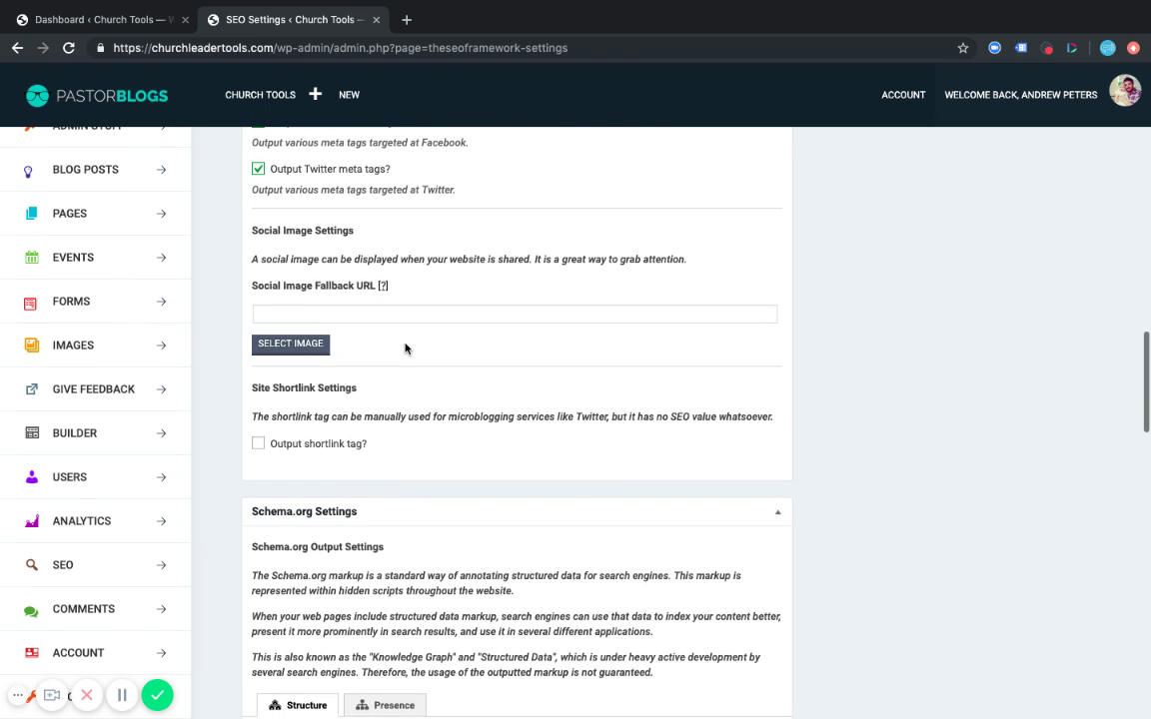
pyautogui.click(295, 346)
# Pick Untitled-design-6.jpg from the Media Library as the social image and crop it.
pyautogui.click(151, 141)
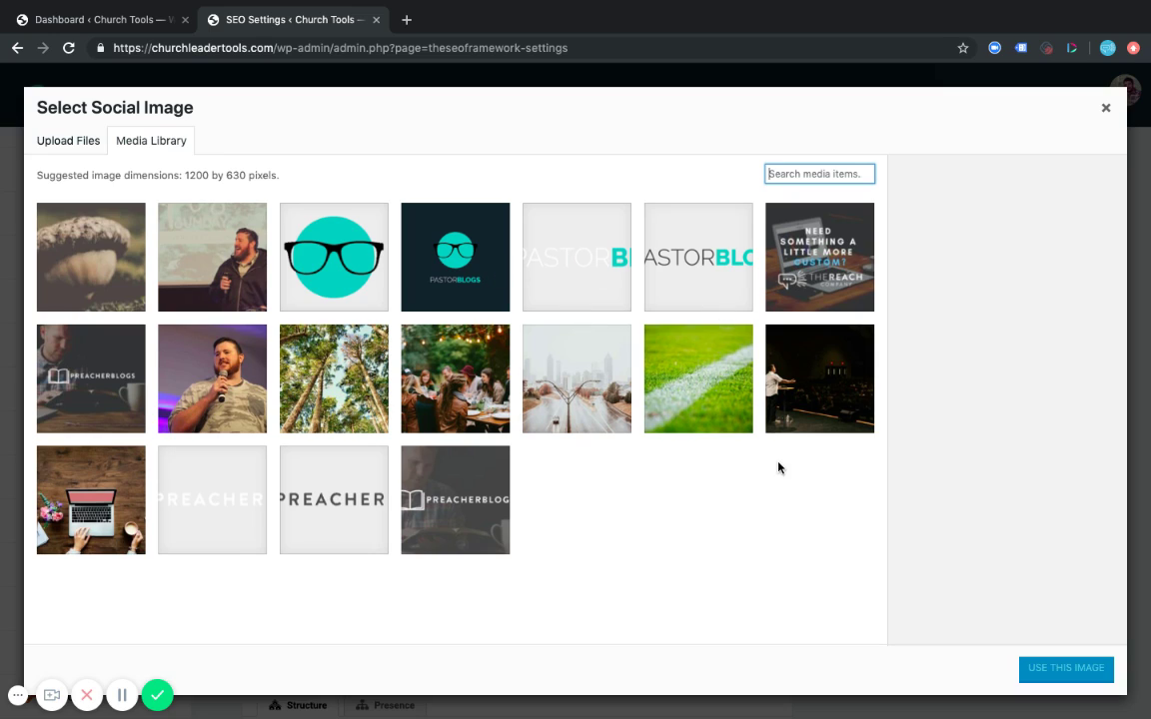
pyautogui.click(401, 236)
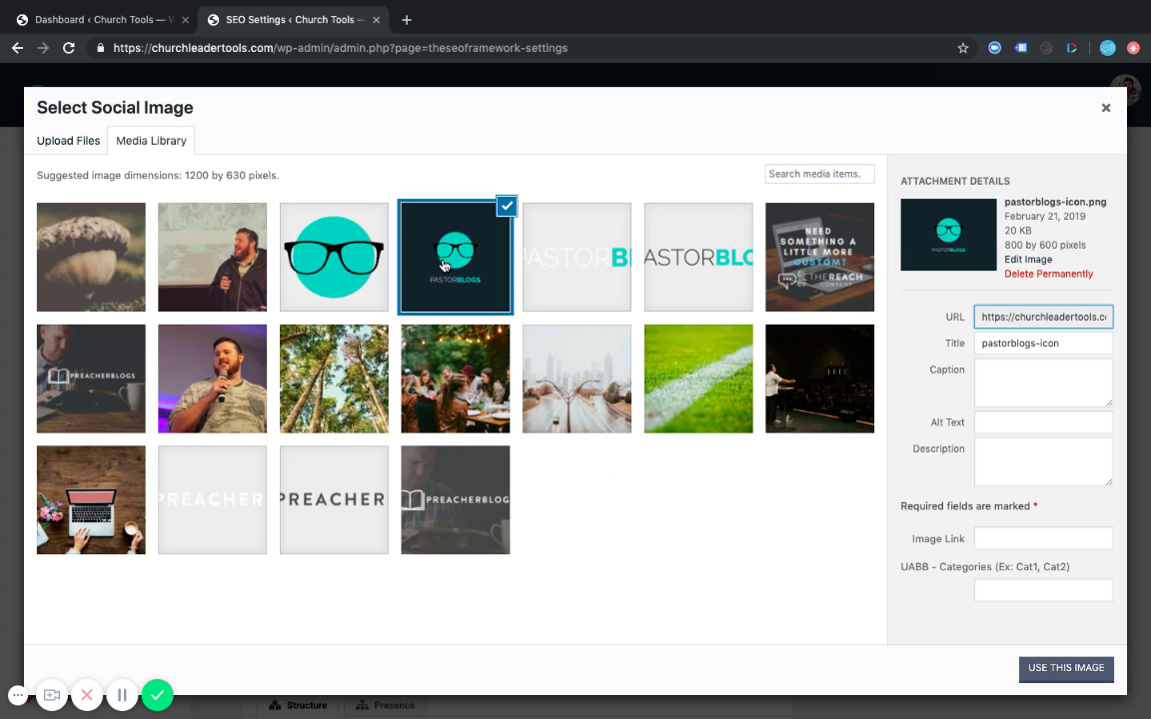
pyautogui.click(201, 225)
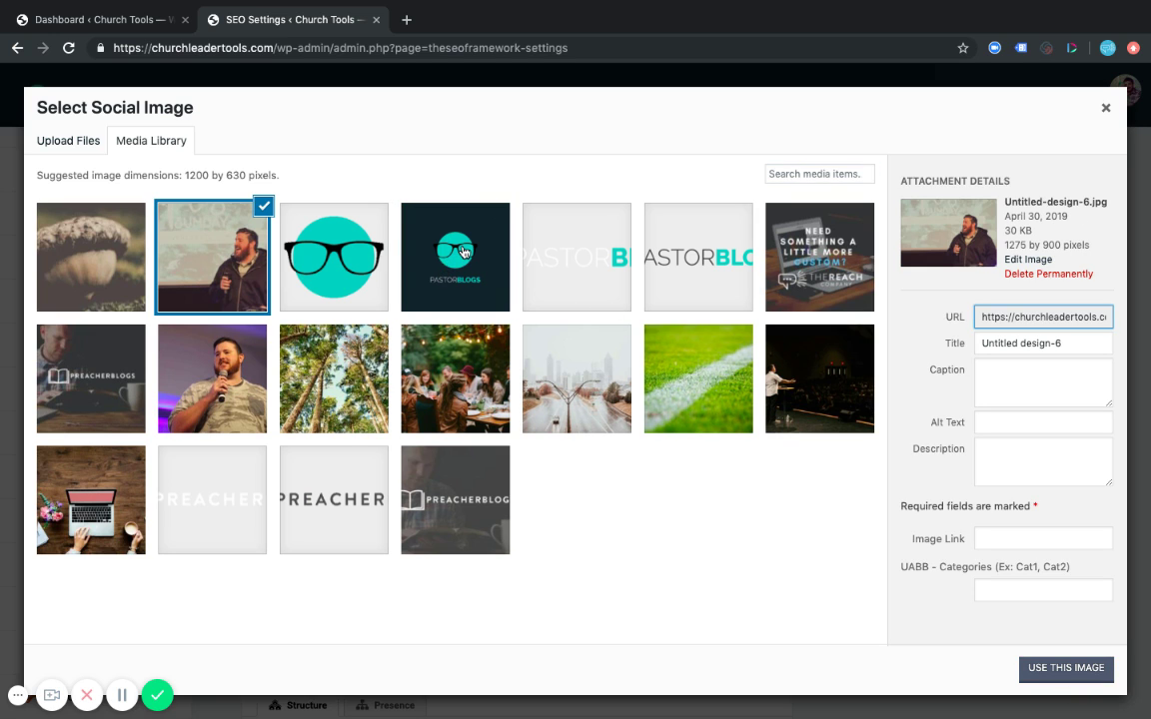
pyautogui.click(417, 228)
pyautogui.click(202, 249)
pyautogui.click(1084, 669)
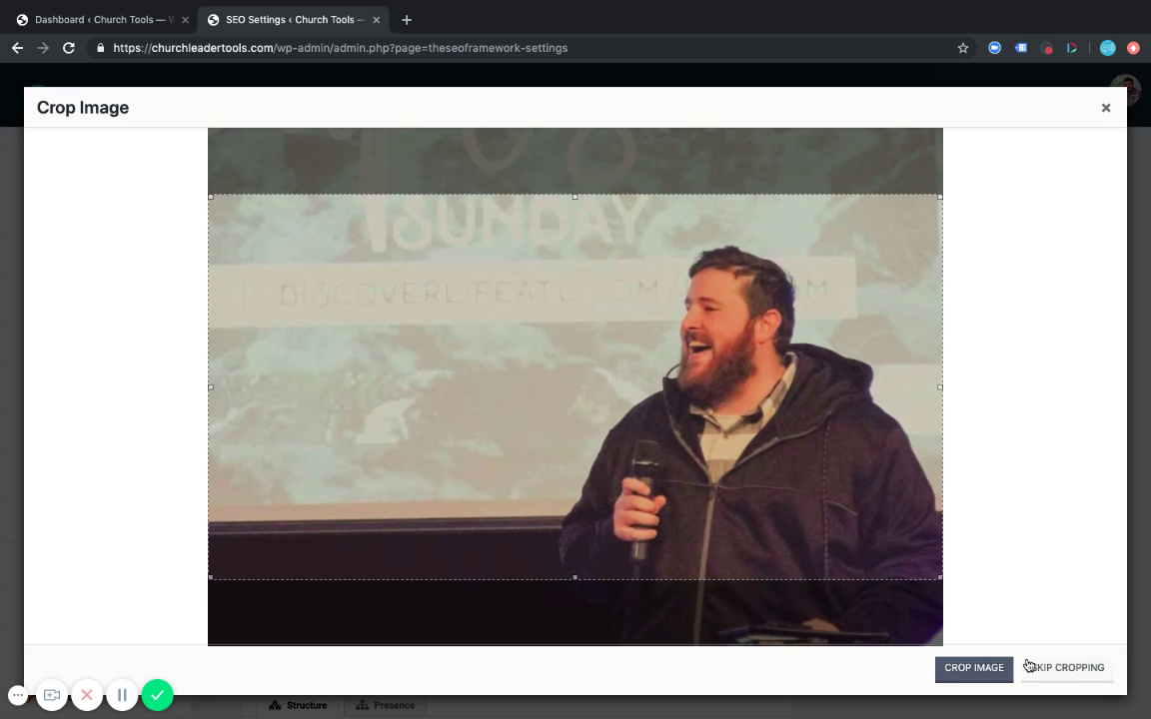
pyautogui.click(980, 666)
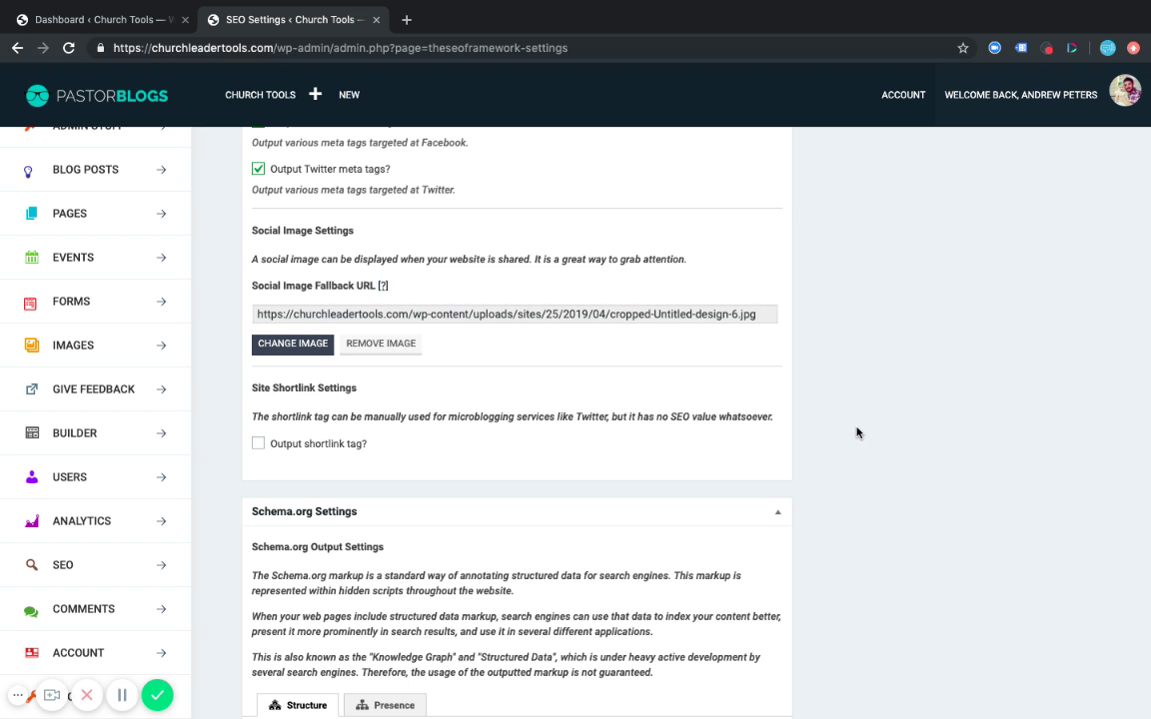
# Show the Facebook tab and inspect its author fallback and publisher page fields.
pyautogui.scroll(-1, 857, 432)
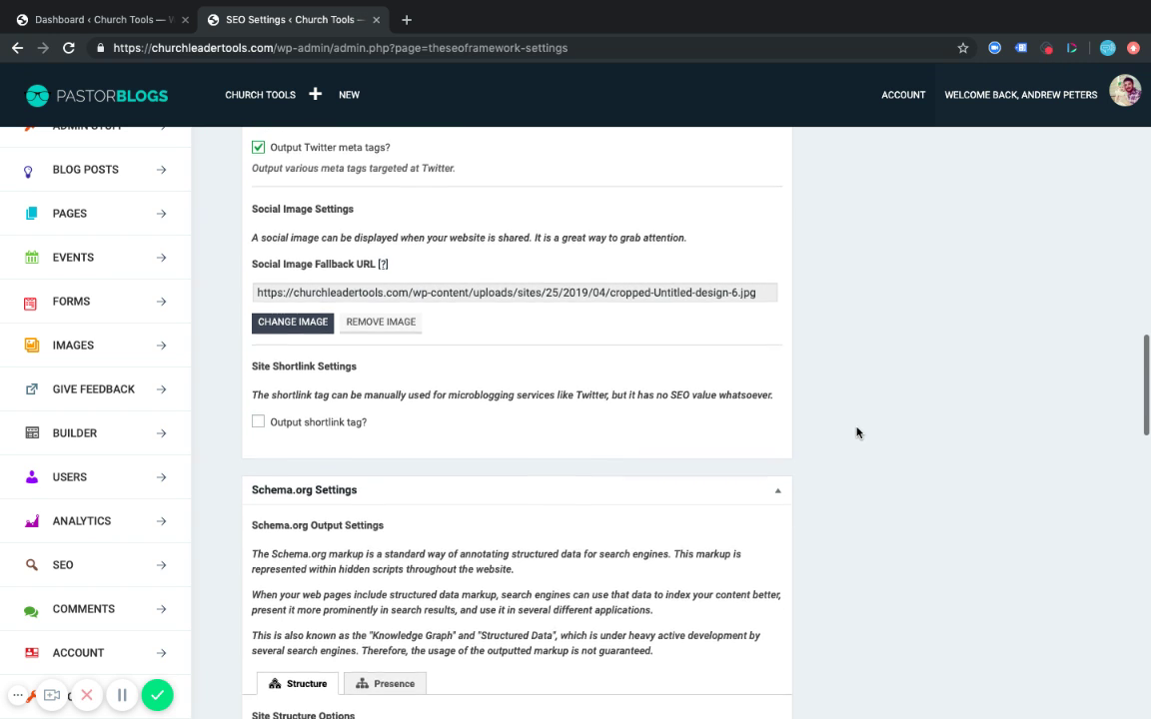
pyautogui.scroll(2, 837, 413)
pyautogui.scroll(2, 837, 413)
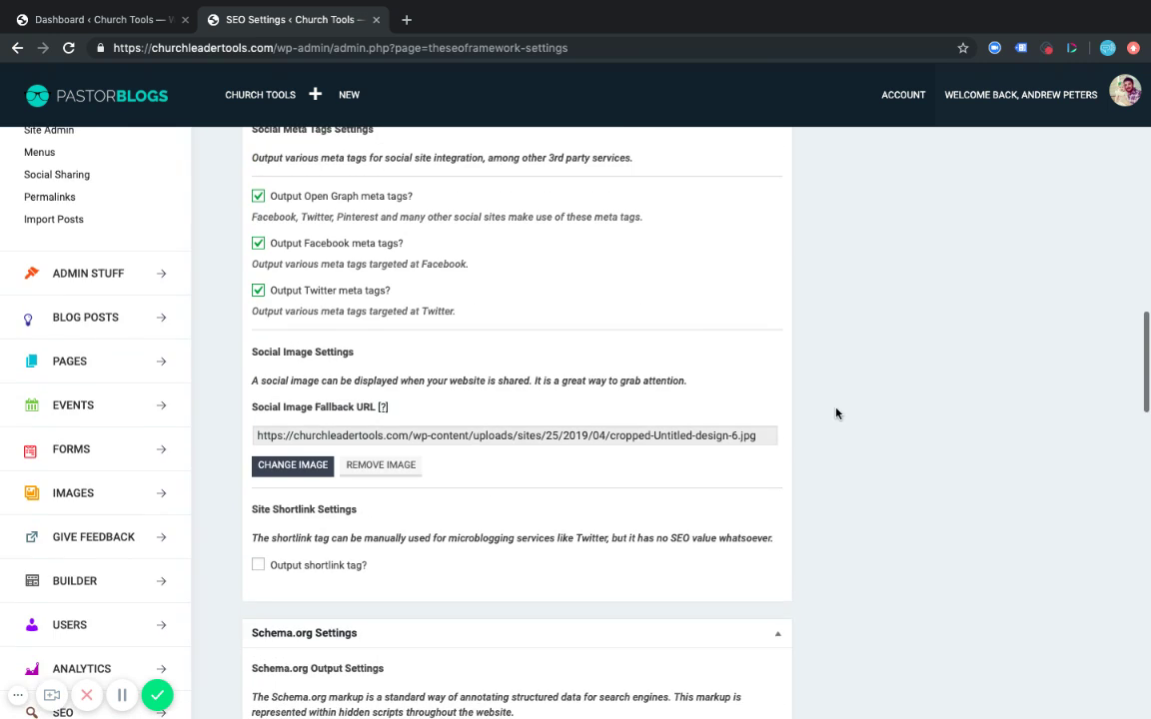
pyautogui.scroll(2, 697, 311)
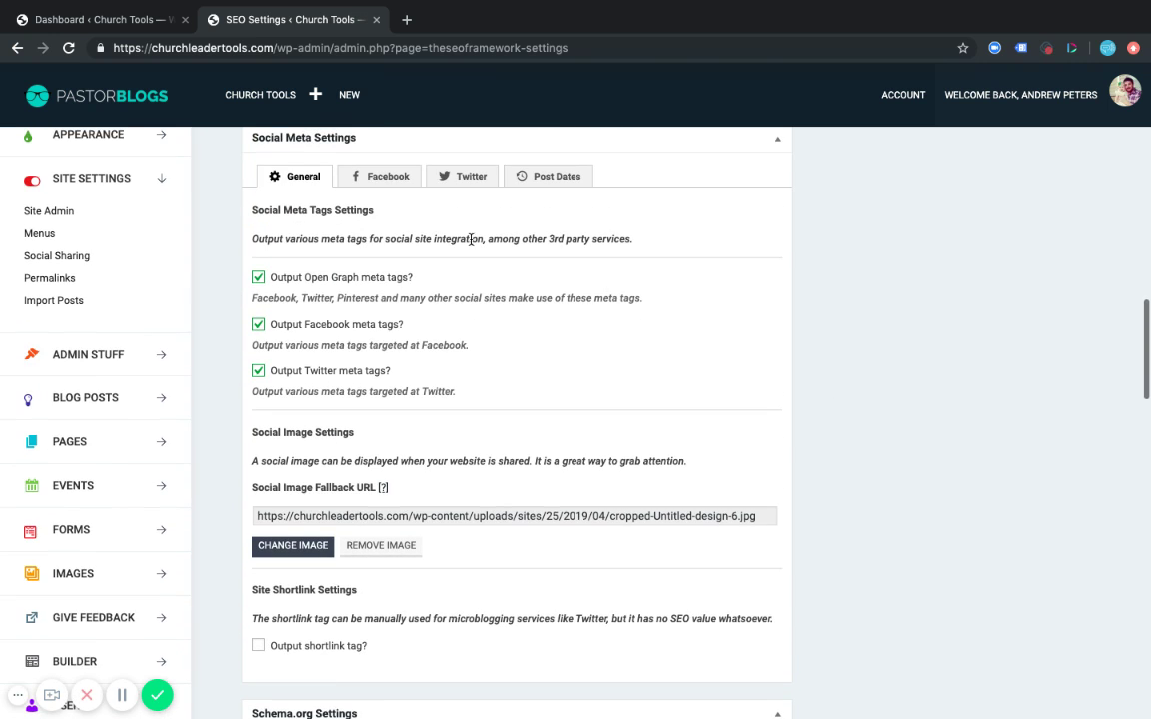
pyautogui.click(375, 176)
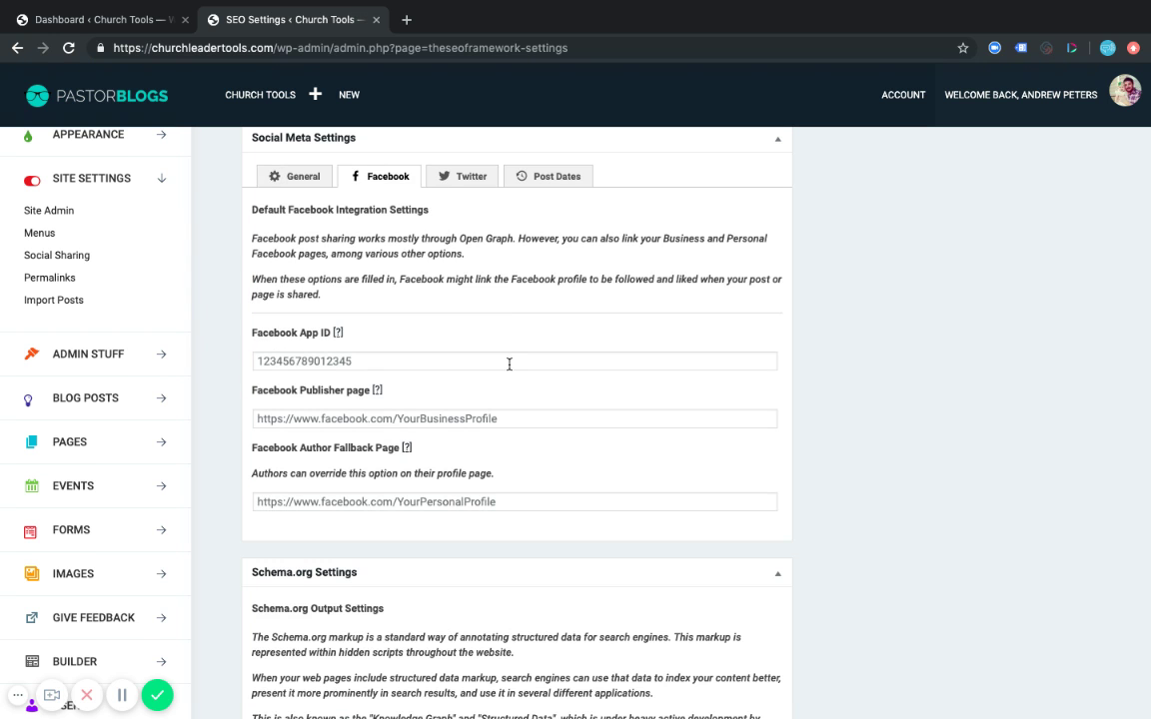
pyautogui.scroll(1, 510, 364)
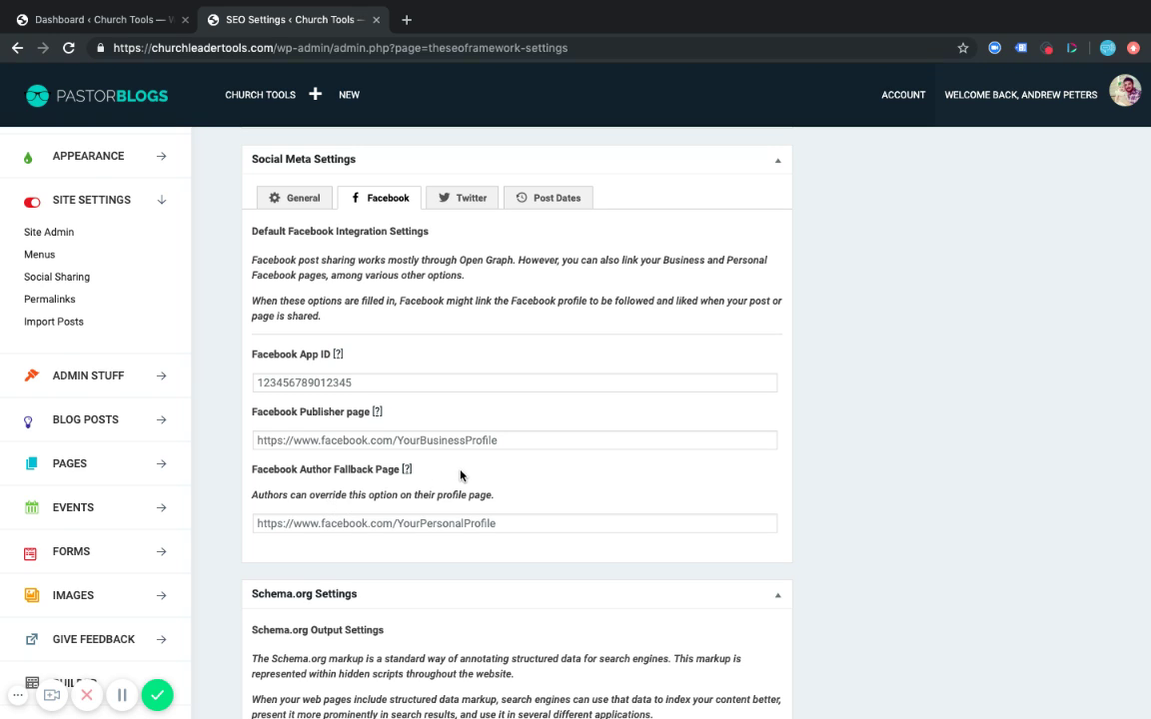
pyautogui.click(356, 518)
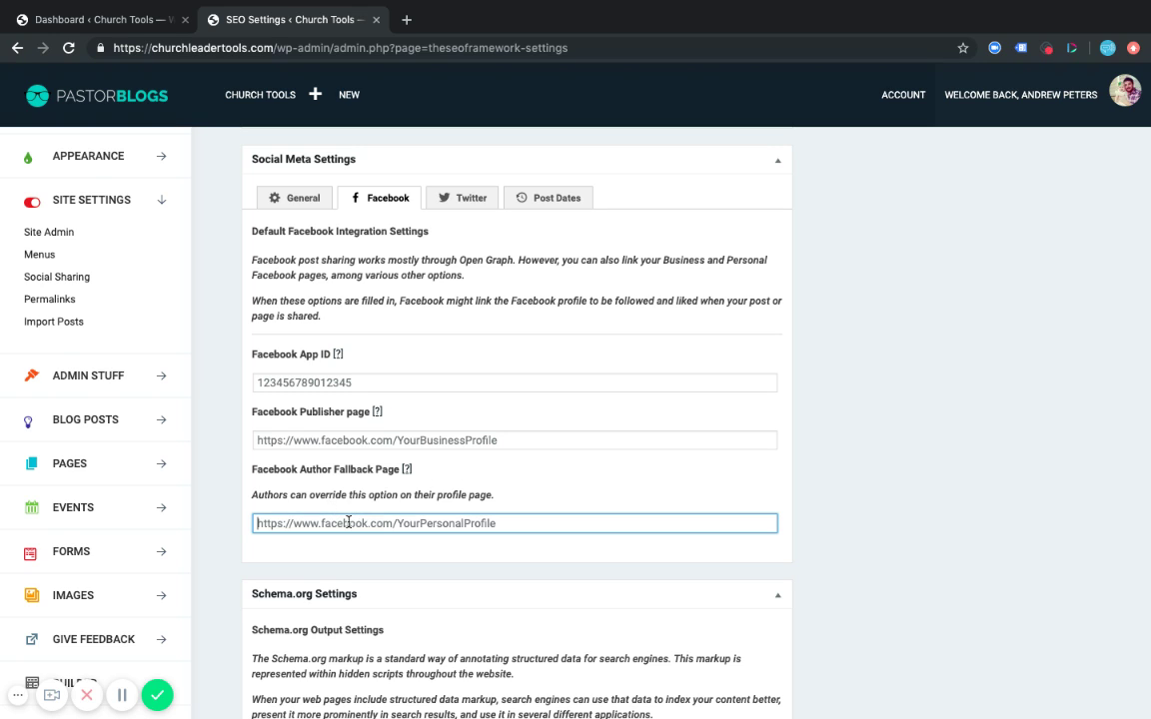
pyautogui.click(290, 440)
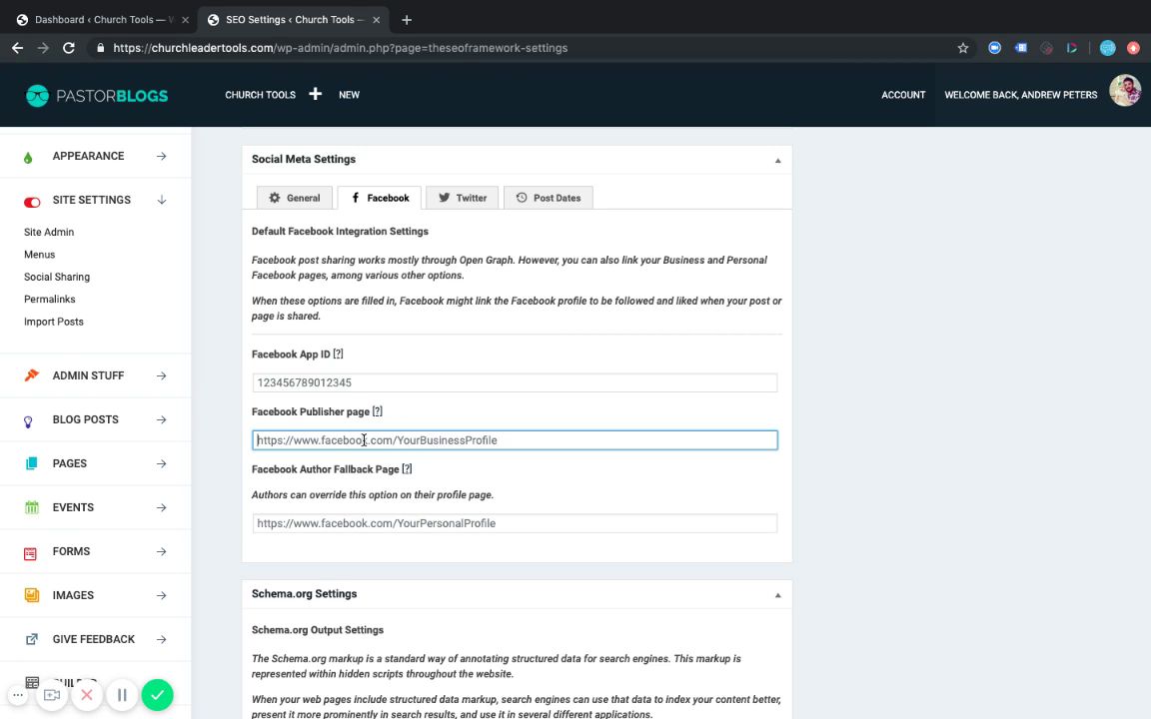
# Show the Twitter tab and check its website profile and author fallback fields.
pyautogui.moveTo(338, 358)
pyautogui.click(462, 200)
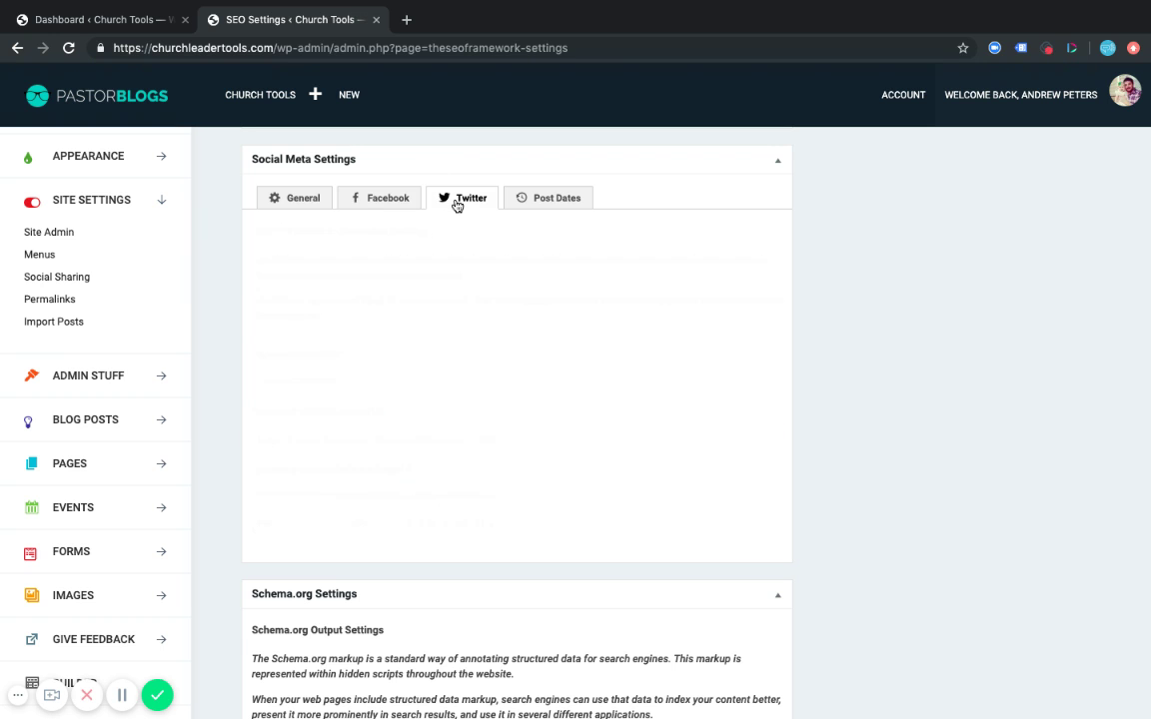
pyautogui.scroll(-1, 504, 435)
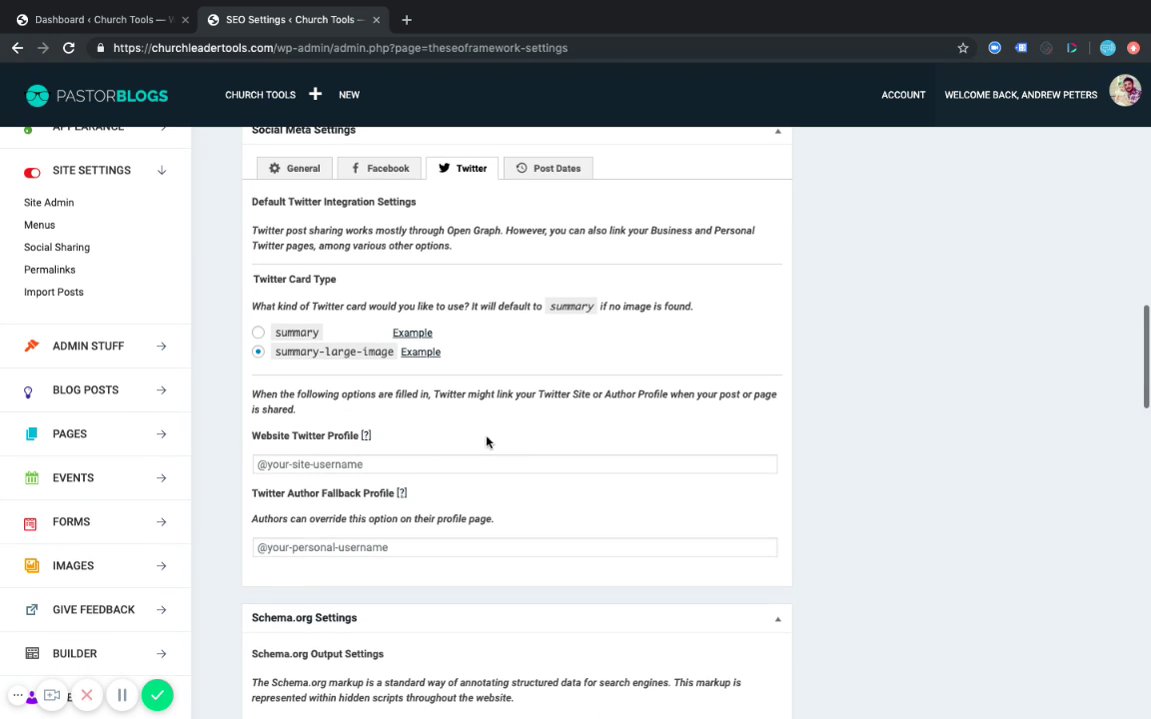
pyautogui.click(347, 464)
pyautogui.click(386, 546)
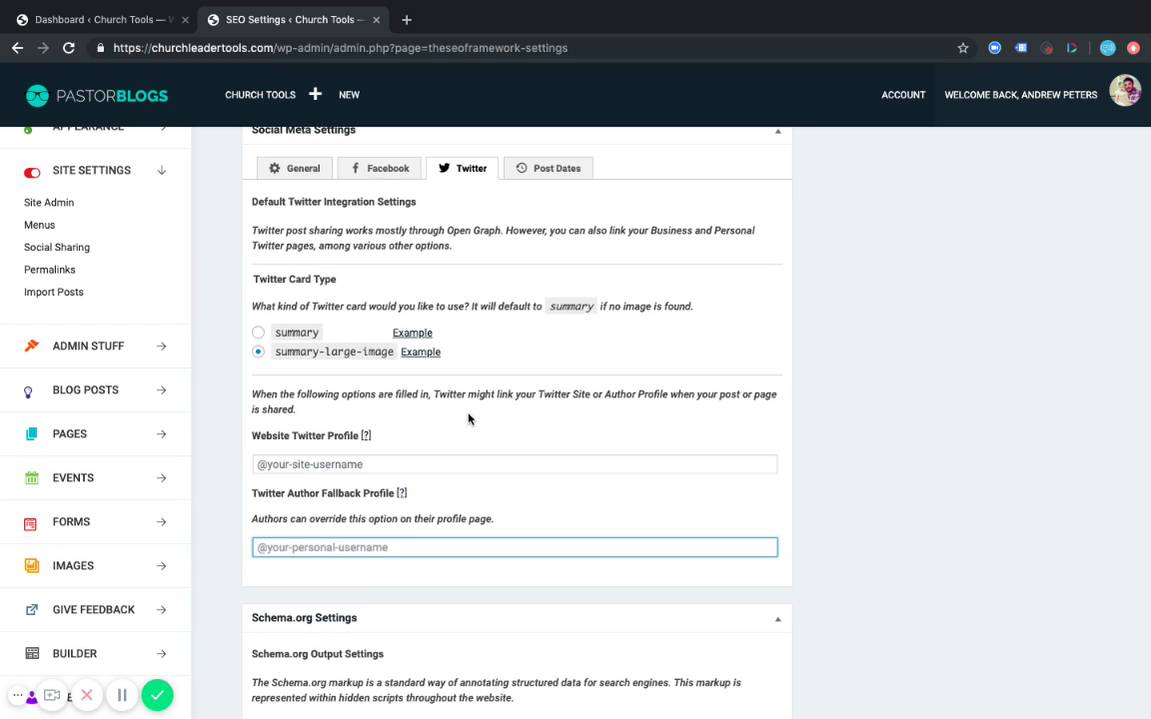
pyautogui.scroll(1, 429, 399)
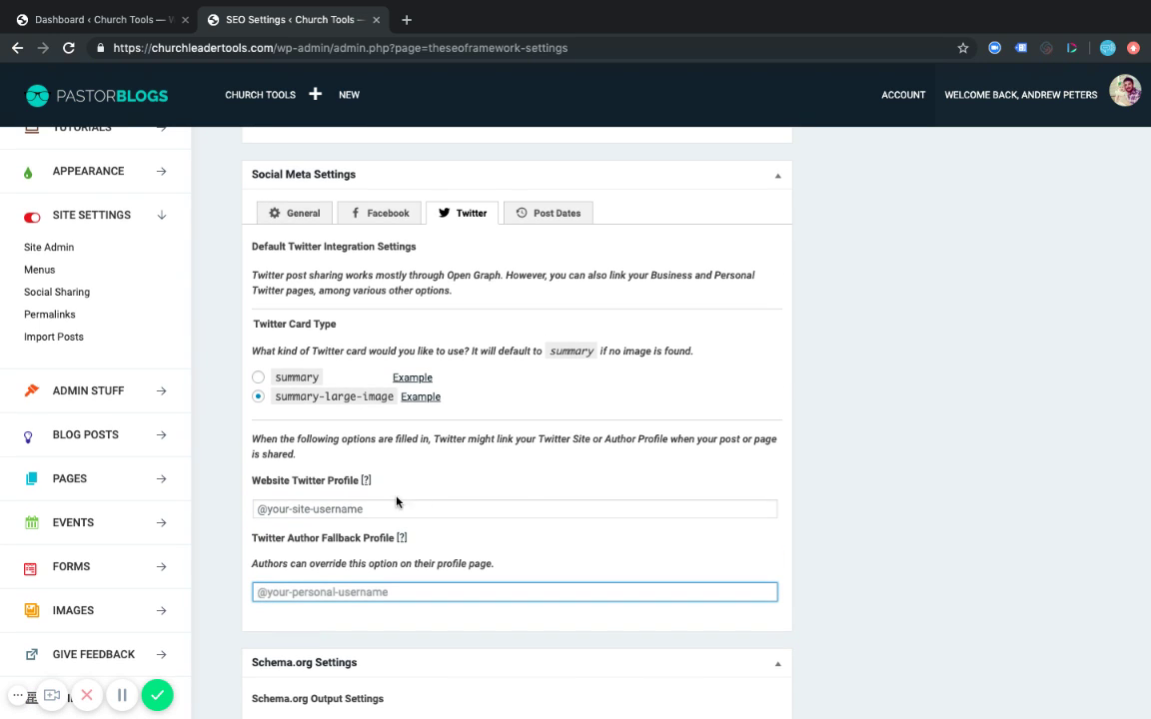
pyautogui.moveTo(368, 482)
pyautogui.scroll(1, 487, 474)
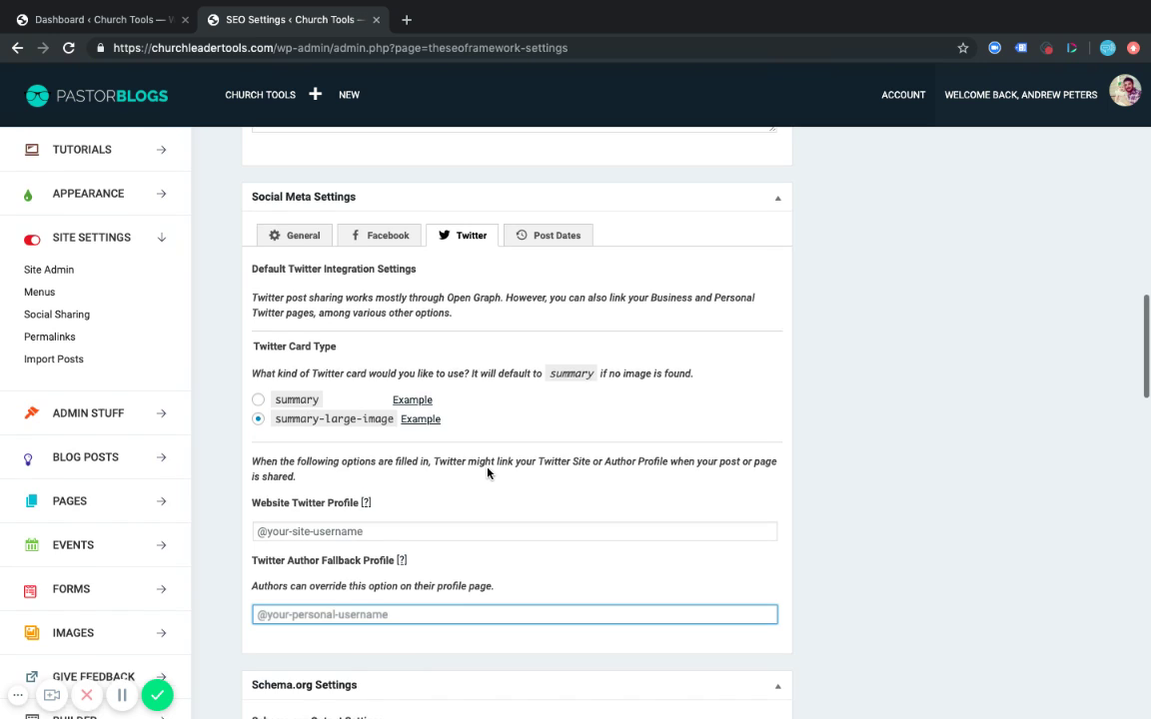
pyautogui.scroll(-1, 488, 473)
# View the Post Dates settings, then scroll to Schema.org and show the Presence options.
pyautogui.click(540, 215)
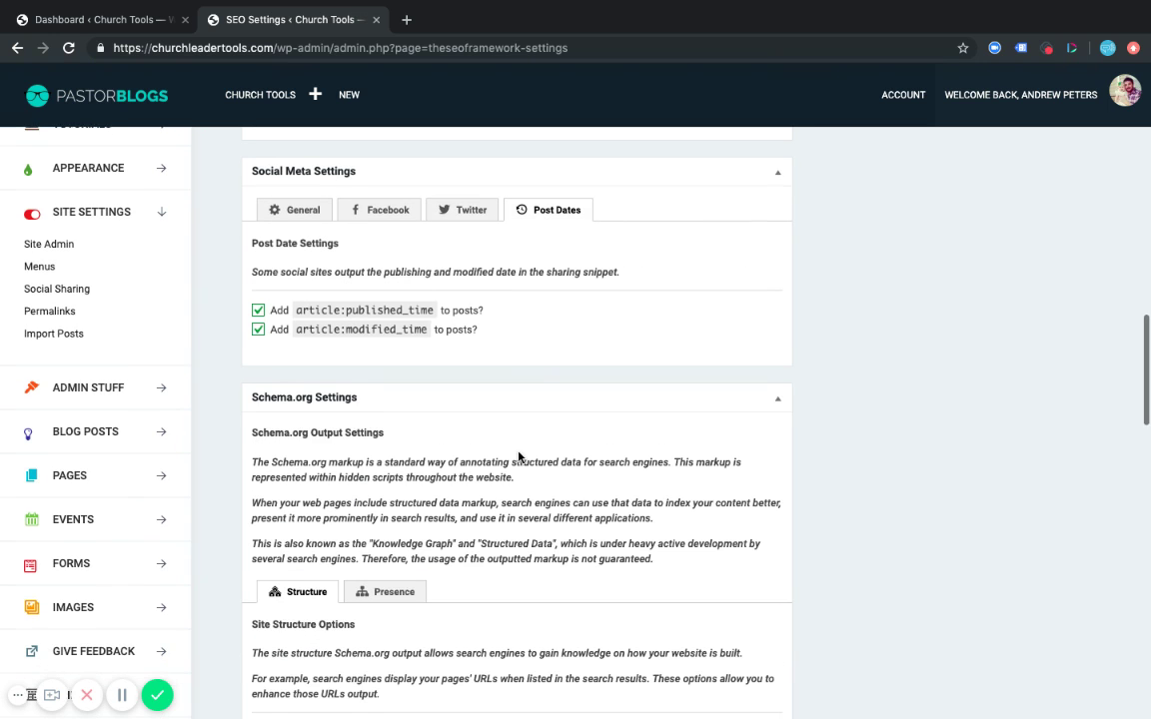
pyautogui.scroll(-1, 519, 457)
pyautogui.scroll(-6, 518, 404)
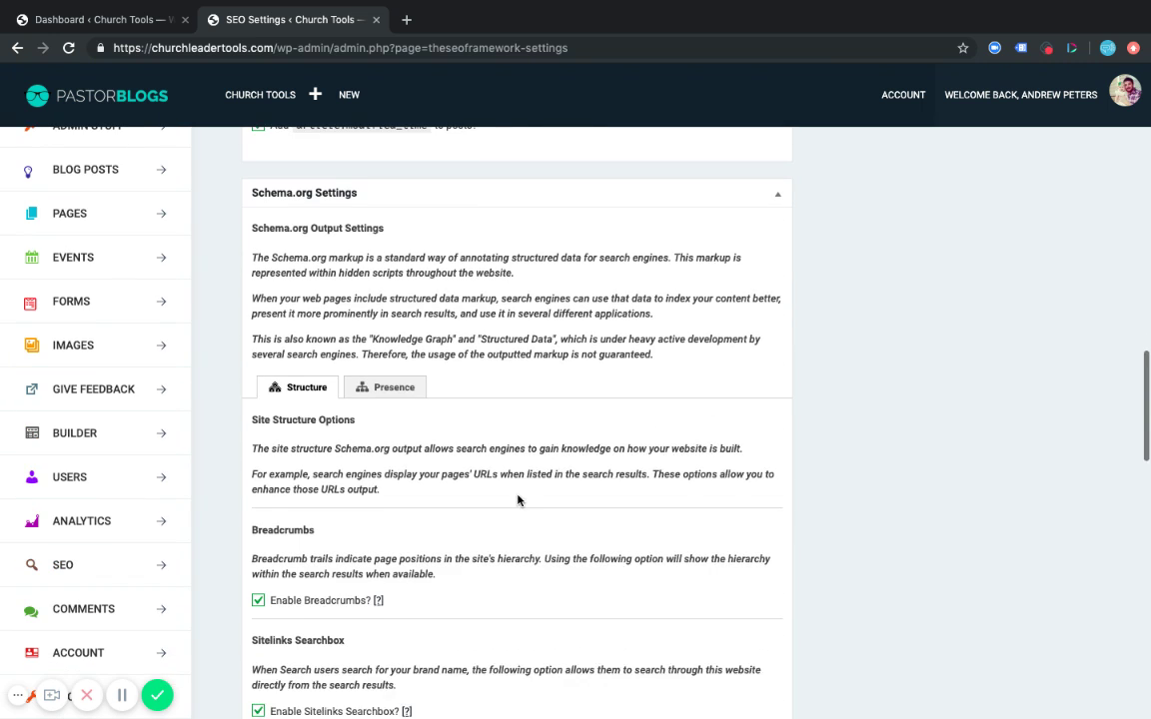
pyautogui.scroll(-1, 501, 305)
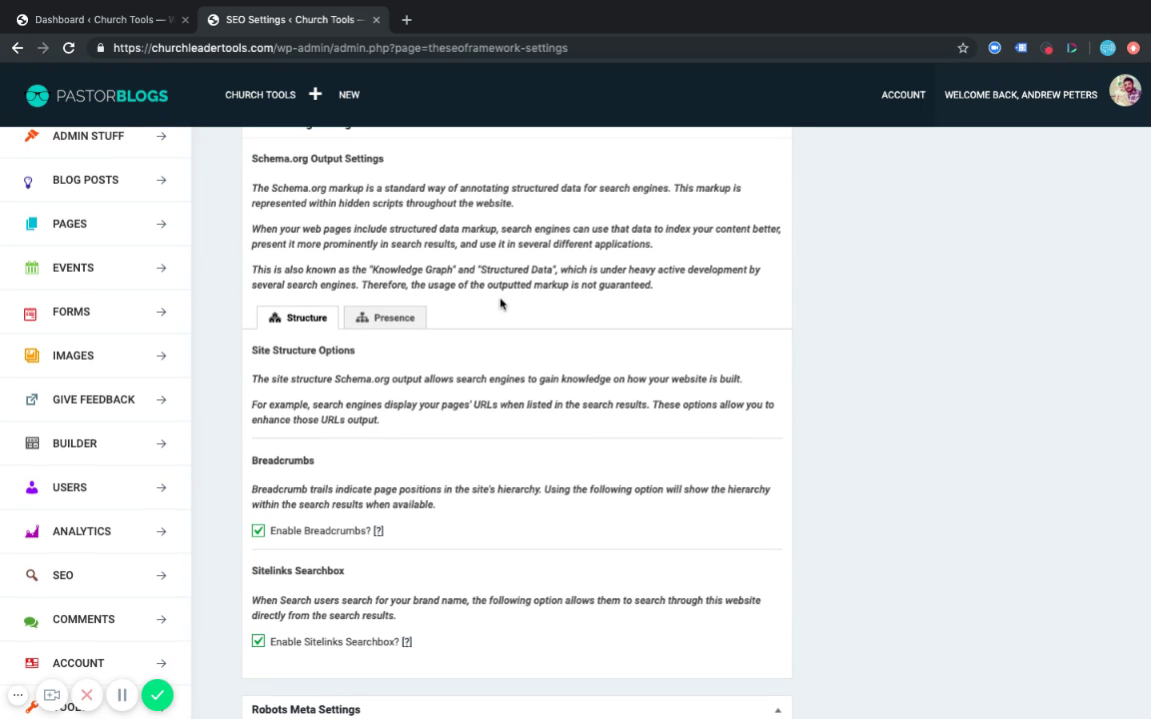
pyautogui.scroll(-3, 501, 304)
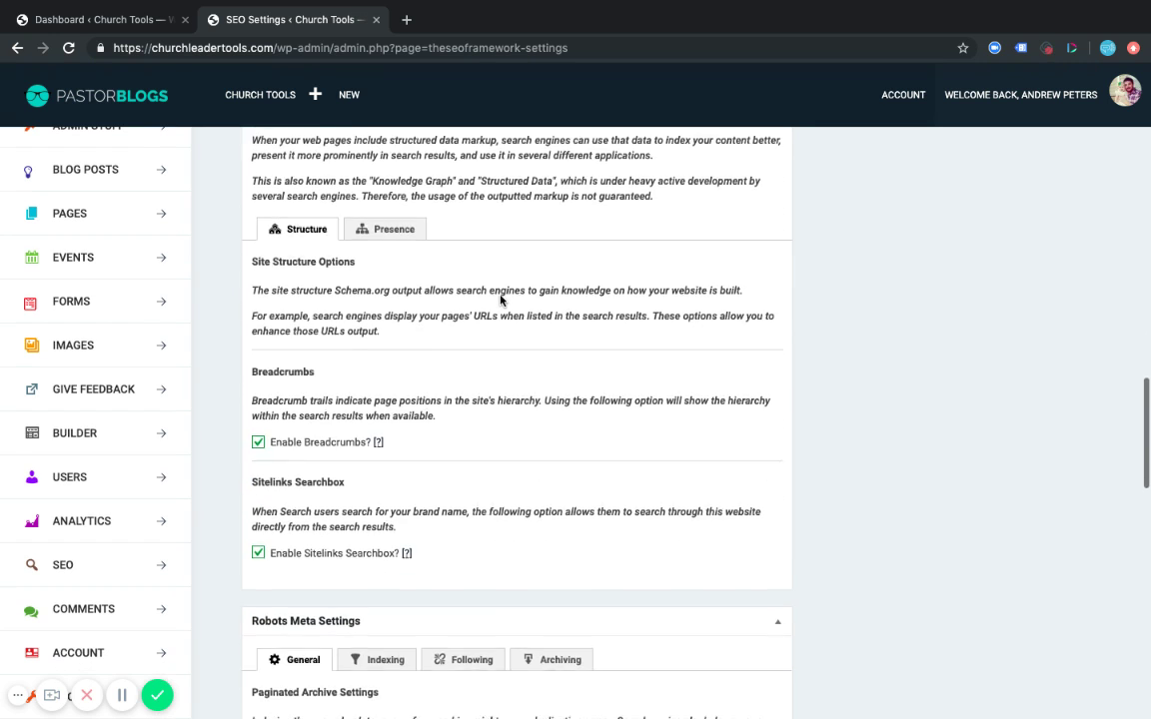
pyautogui.click(380, 210)
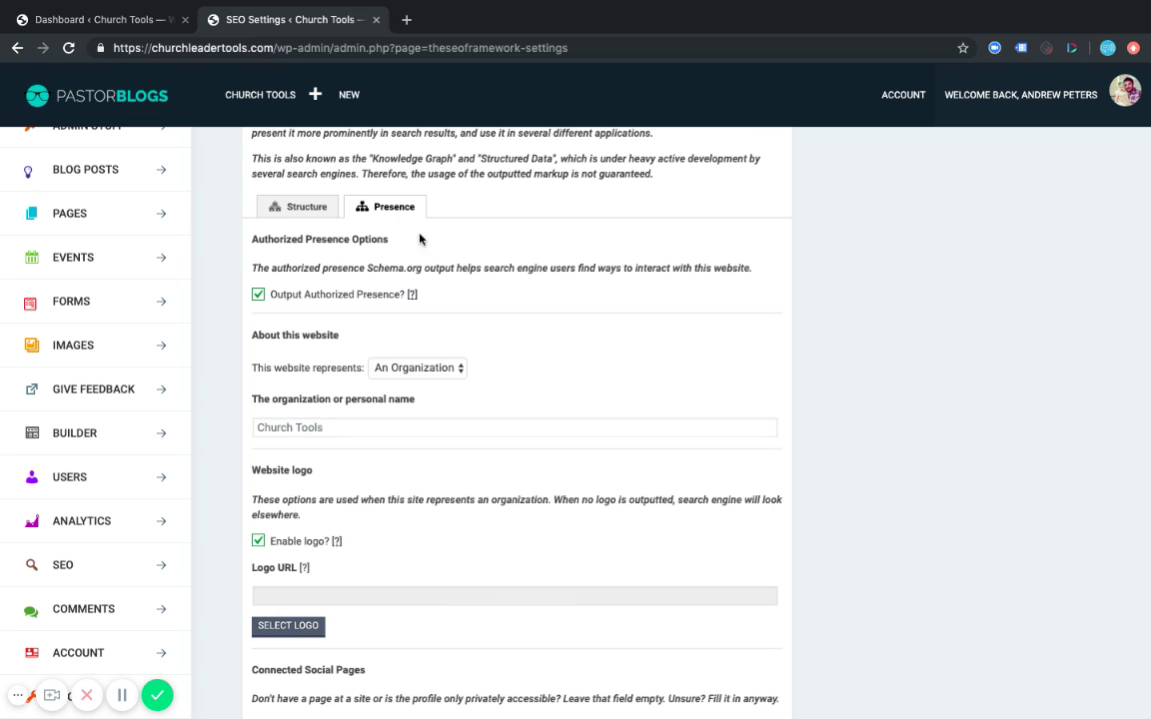
# Set the website to represent A Person and enter the pastor's name.
pyautogui.scroll(-2, 558, 396)
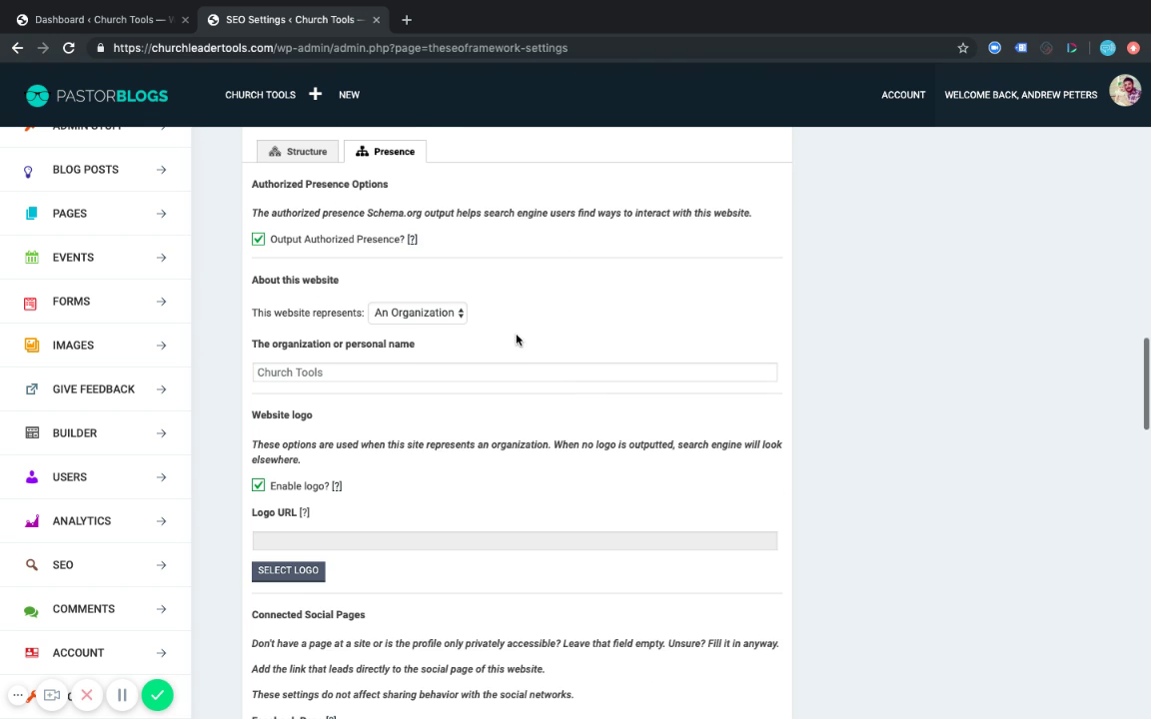
pyautogui.scroll(1, 445, 224)
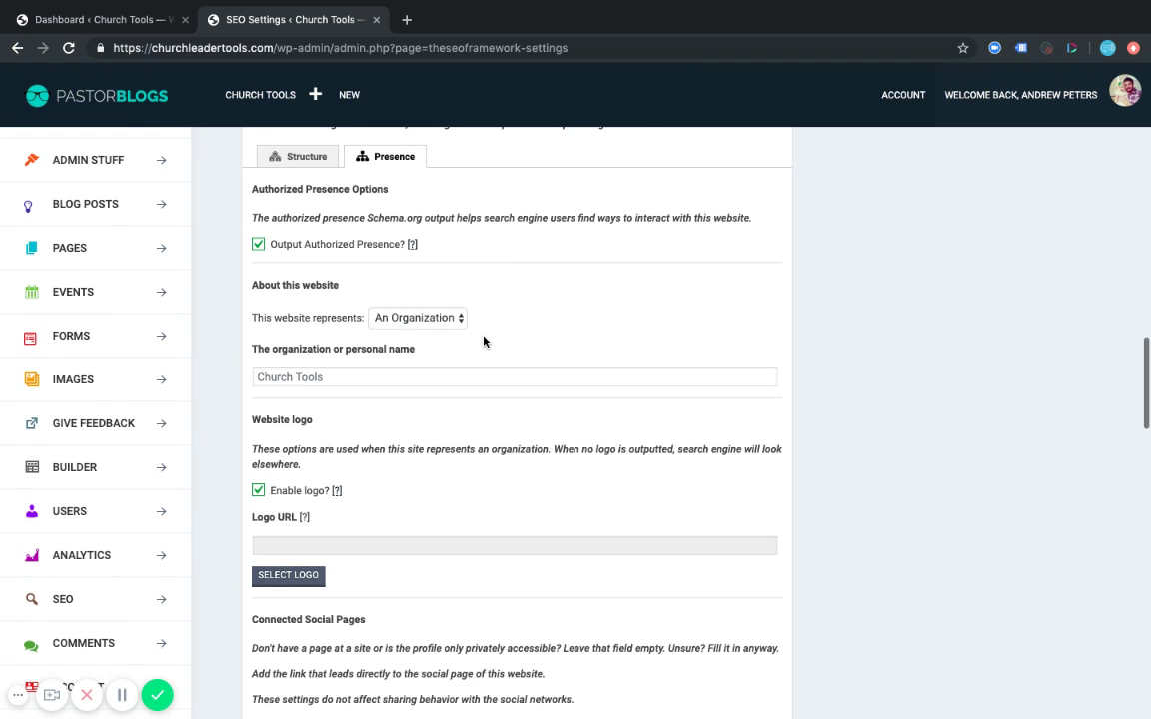
pyautogui.click(417, 320)
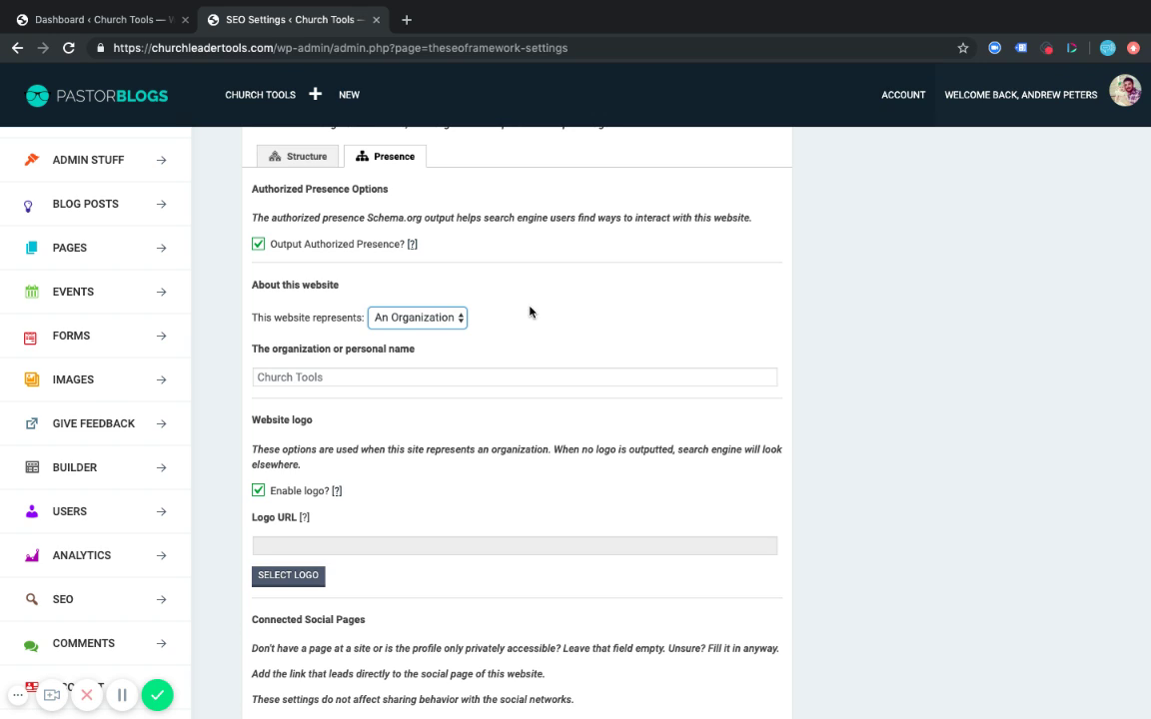
pyautogui.click(405, 337)
pyautogui.click(319, 376)
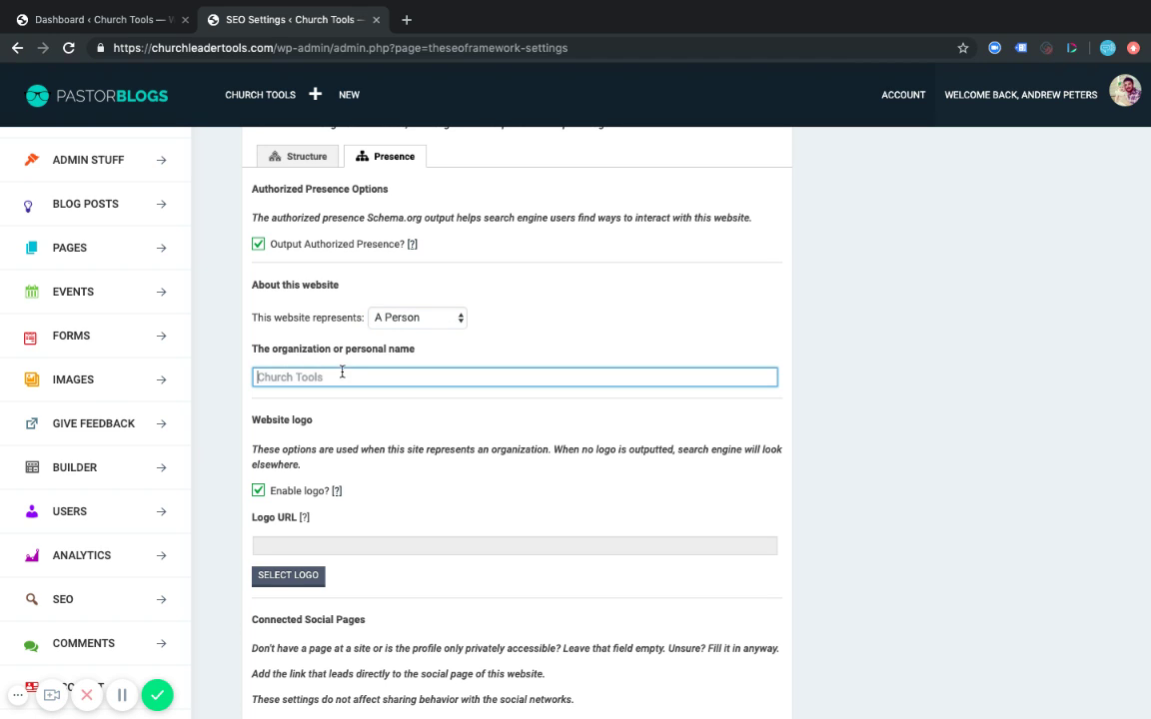
pyautogui.click(431, 416)
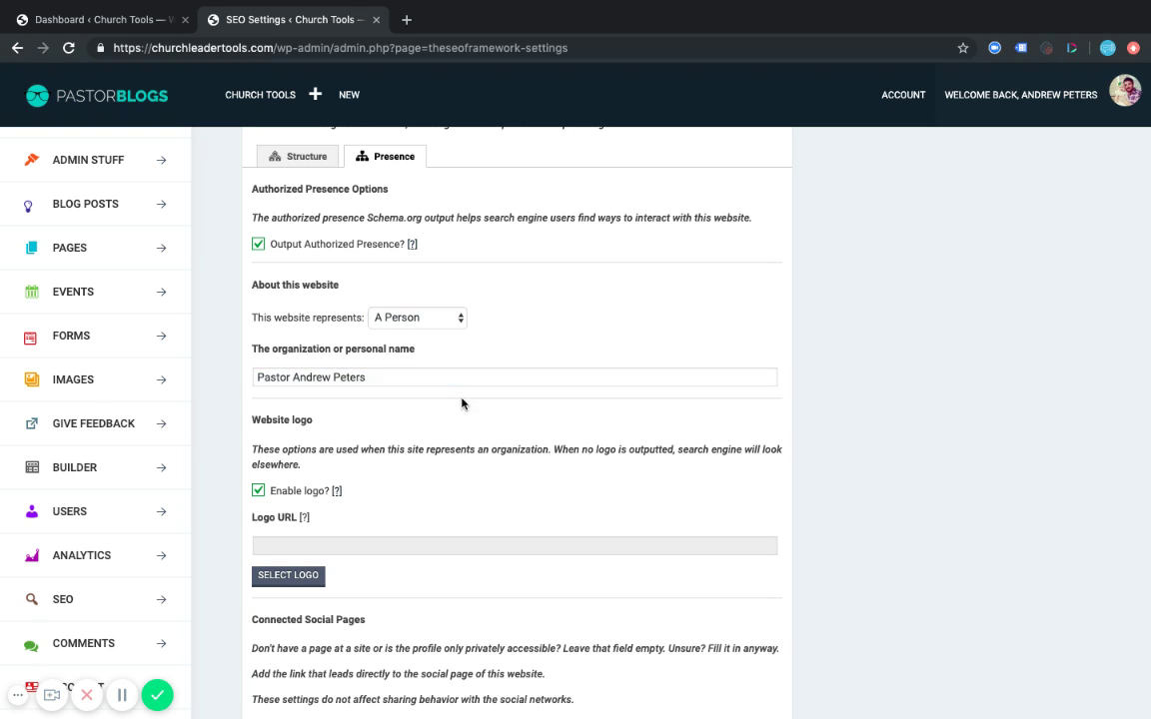
# Scroll to the Website logo section and start selecting a logo image.
pyautogui.scroll(-1, 368, 437)
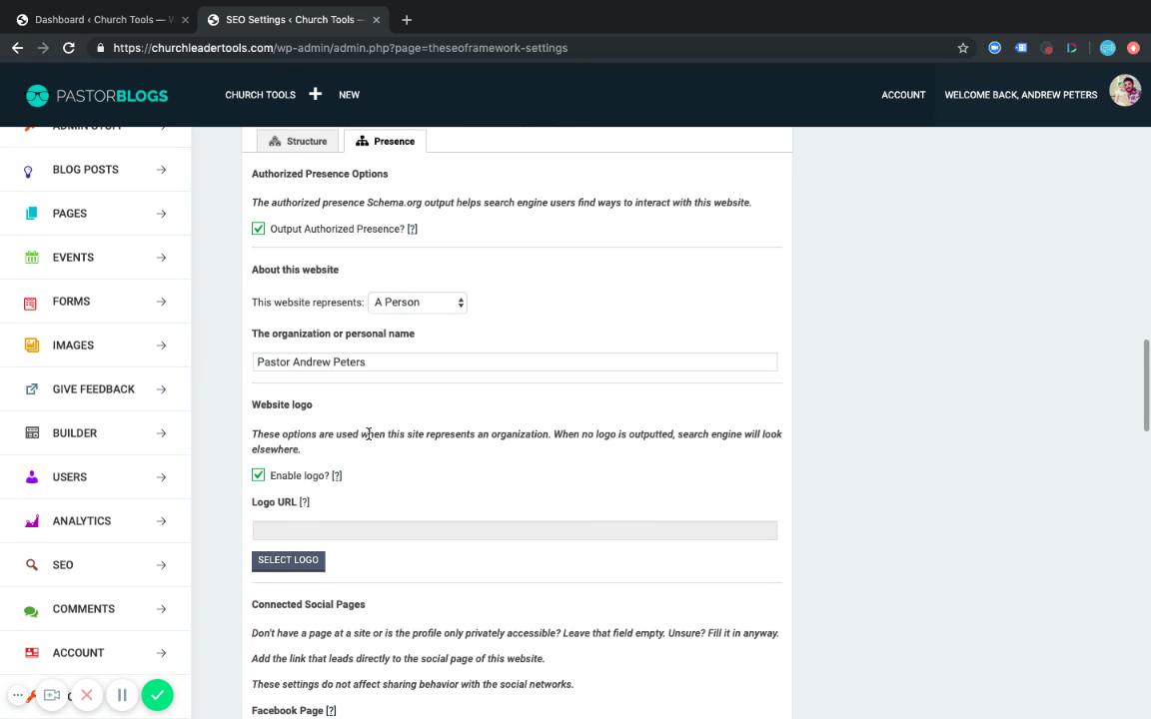
pyautogui.scroll(-3, 368, 437)
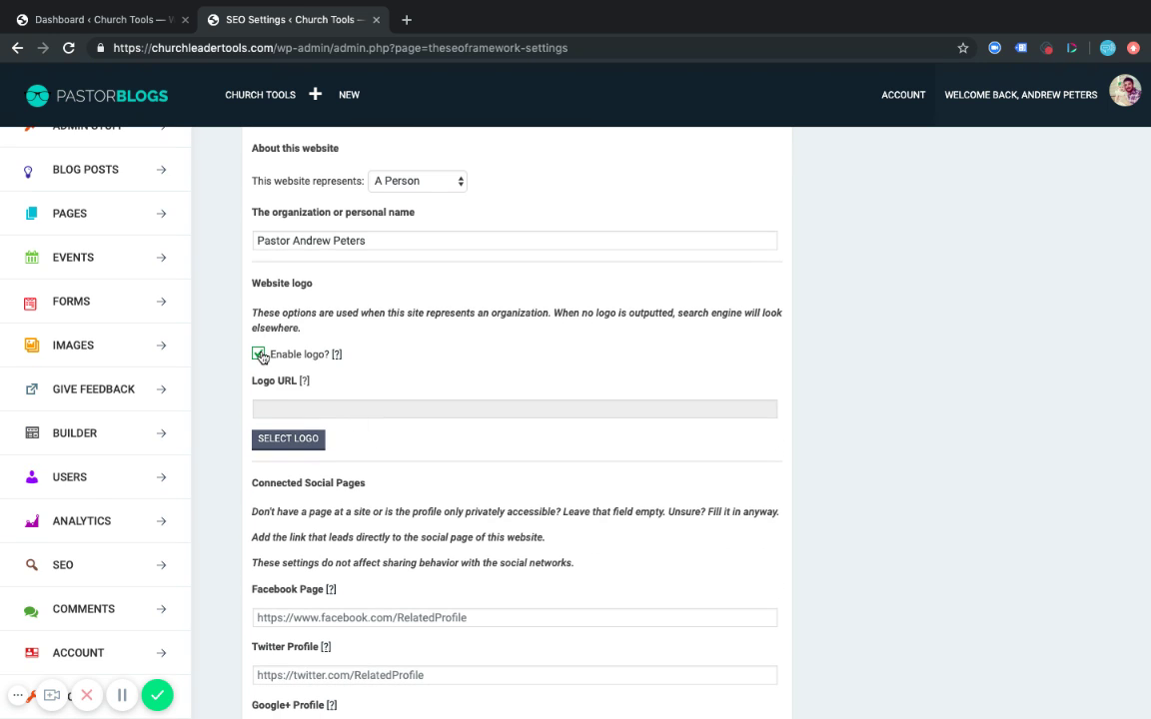
pyautogui.scroll(-1, 425, 374)
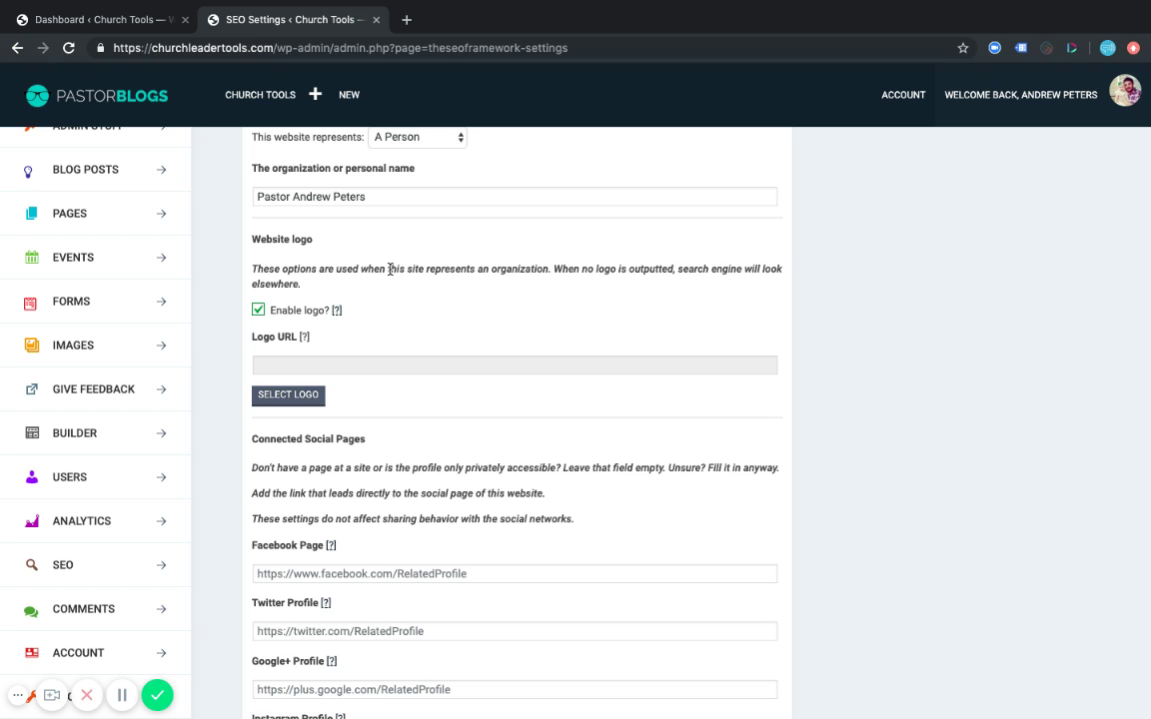
pyautogui.scroll(1, 437, 326)
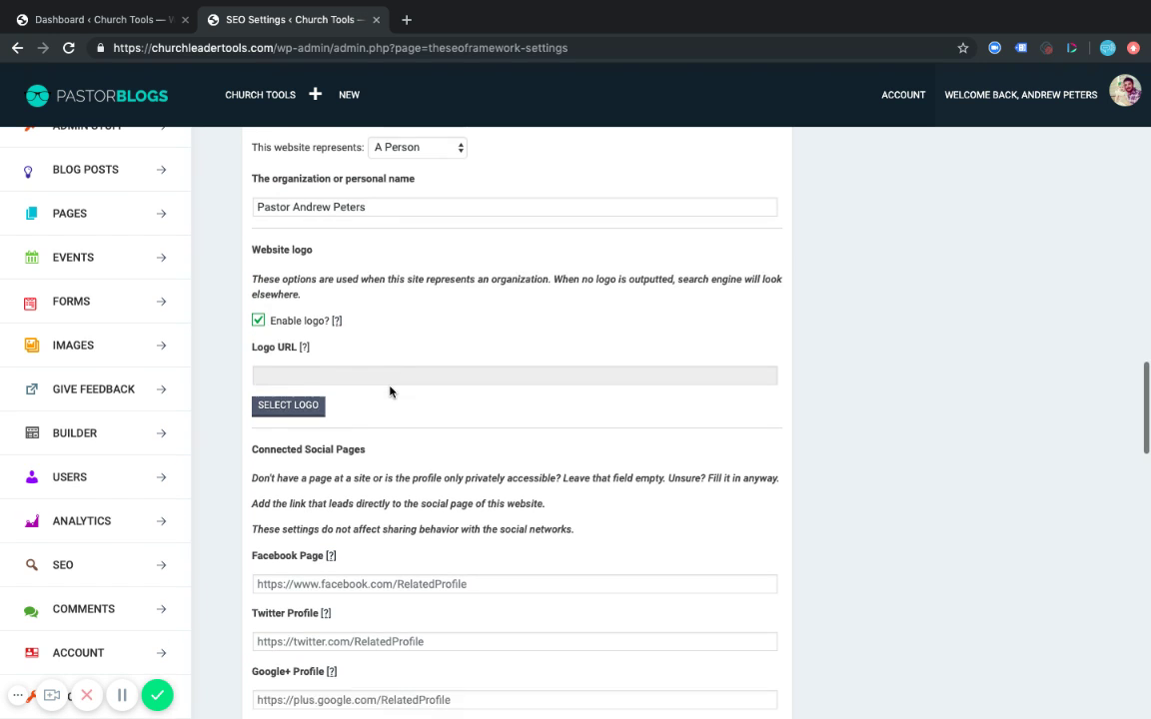
pyautogui.scroll(-1, 390, 391)
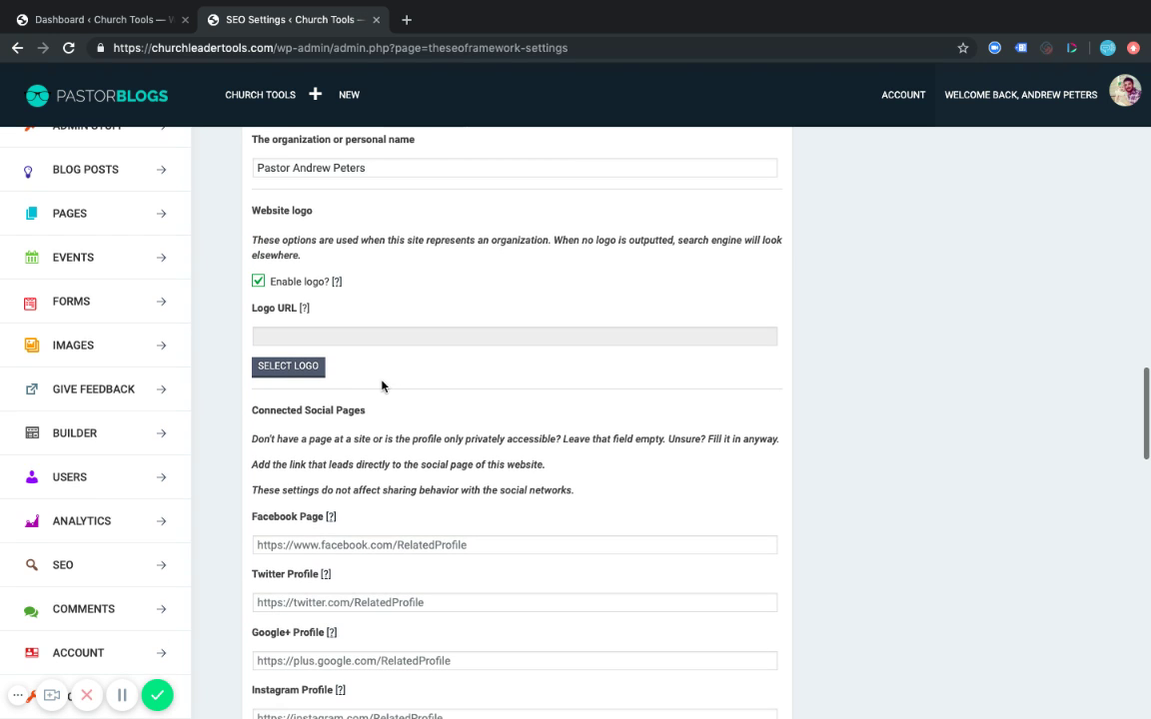
pyautogui.click(284, 366)
# Choose pastorblogs-icon.png instead of the glasses image and crop it as the logo.
pyautogui.click(377, 259)
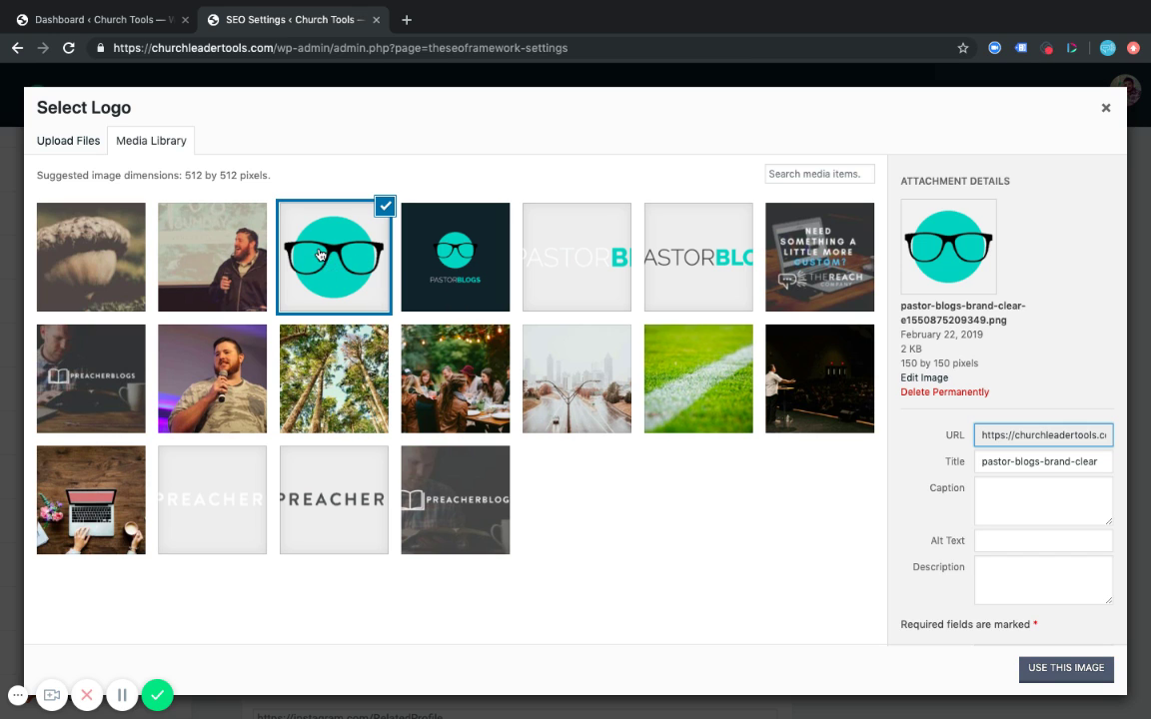
pyautogui.click(420, 245)
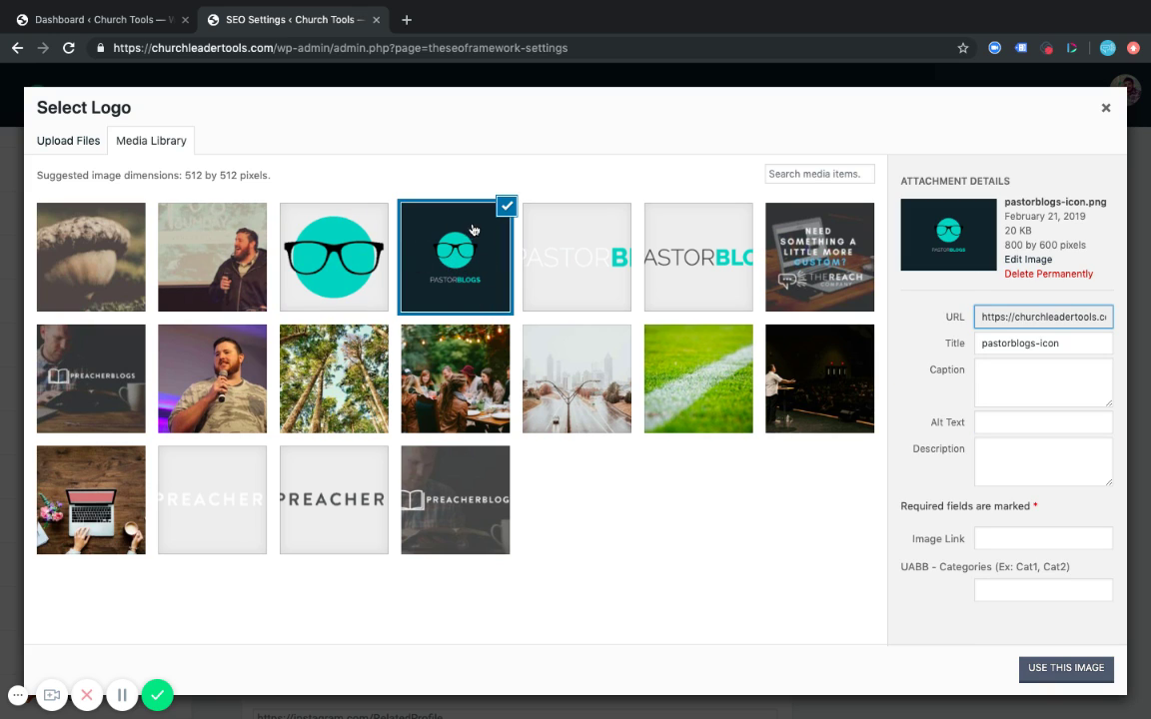
pyautogui.click(1044, 668)
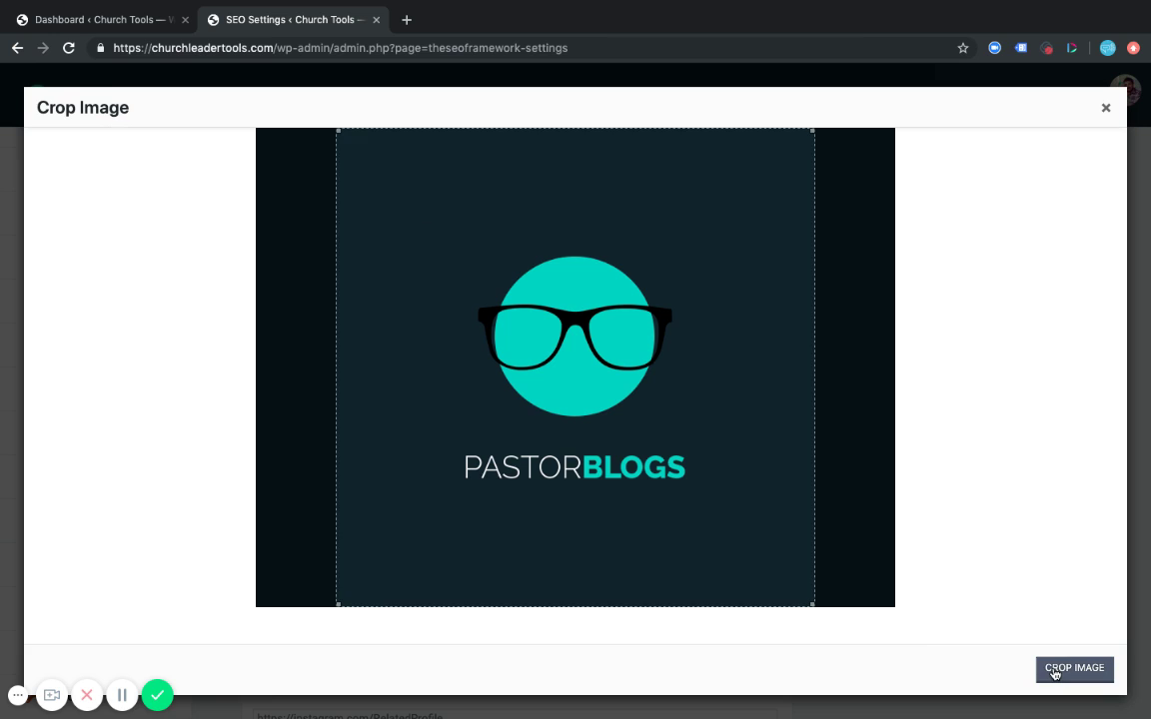
pyautogui.click(1086, 680)
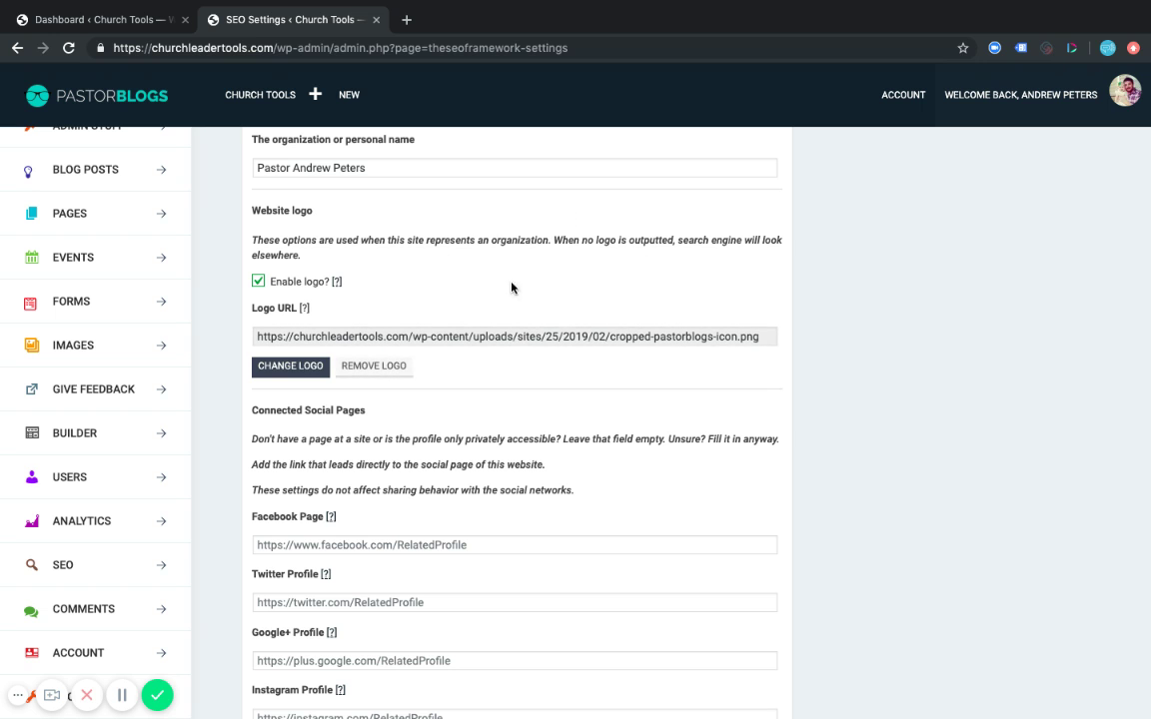
pyautogui.scroll(-1, 556, 408)
pyautogui.scroll(-5, 553, 415)
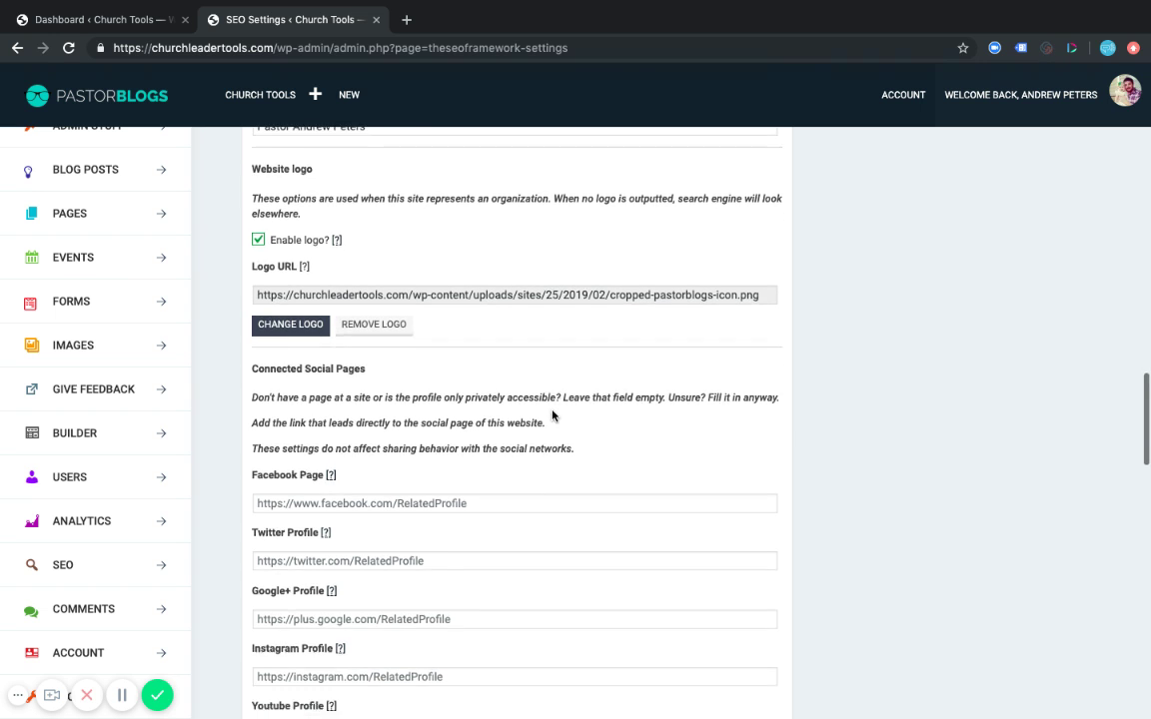
pyautogui.scroll(10, 553, 413)
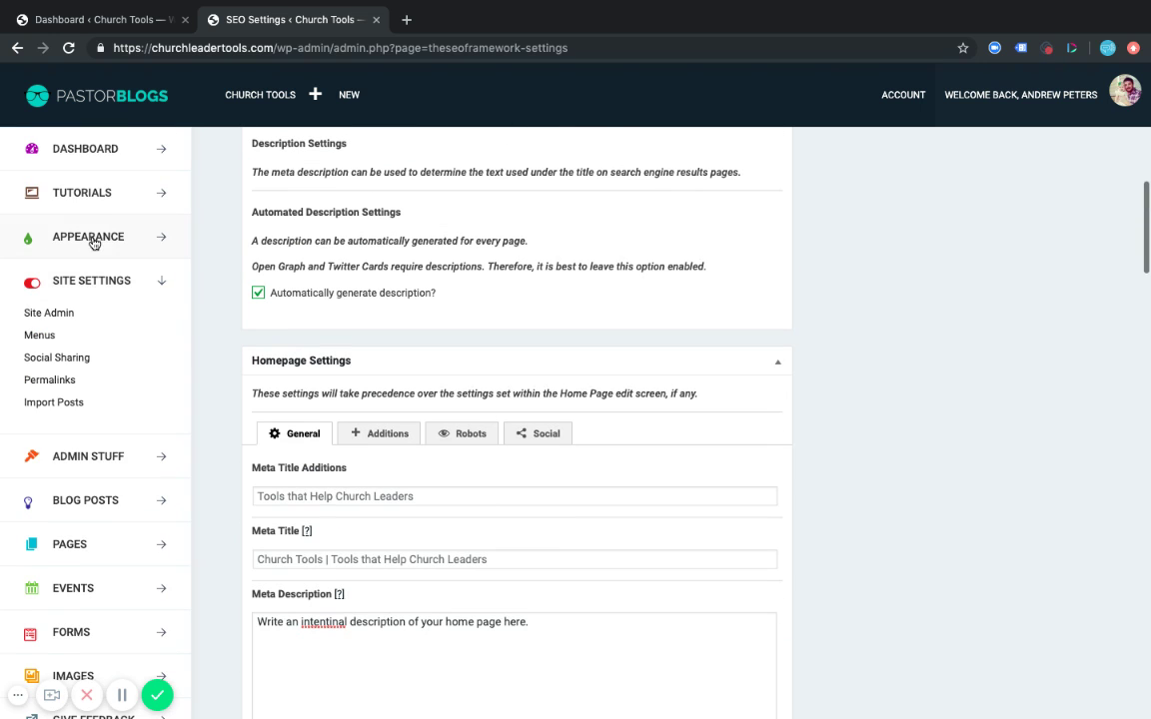
pyautogui.scroll(-7, 223, 391)
pyautogui.scroll(-4, 223, 390)
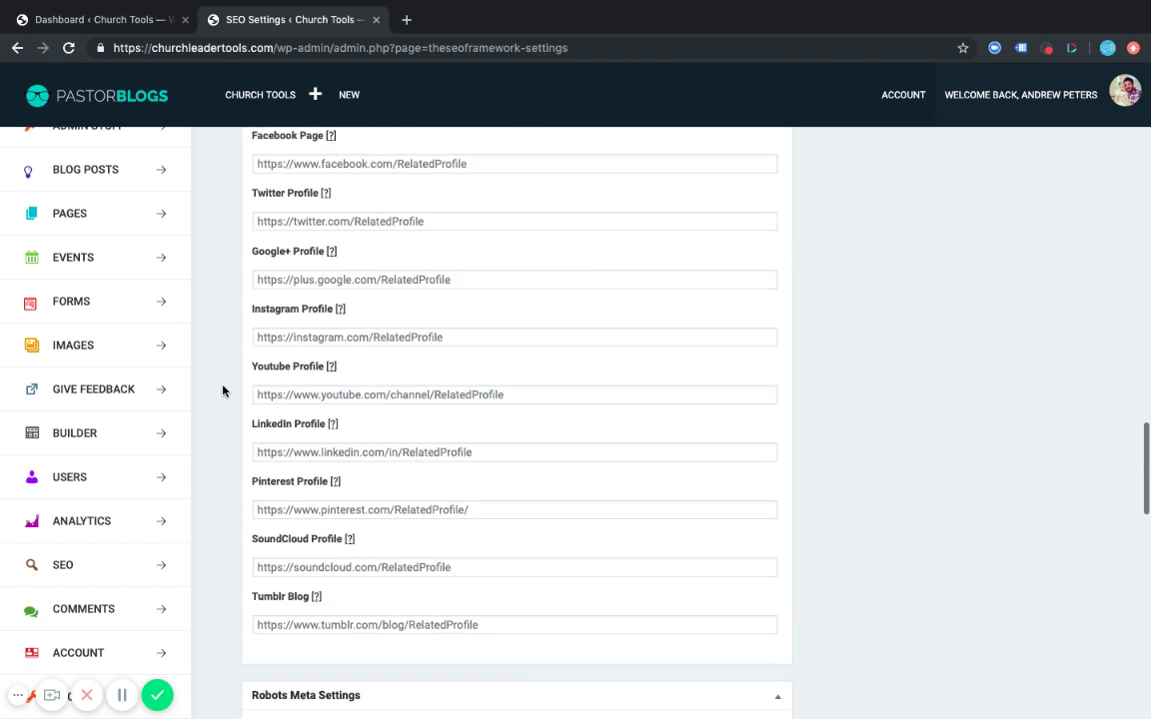
pyautogui.scroll(1, 223, 390)
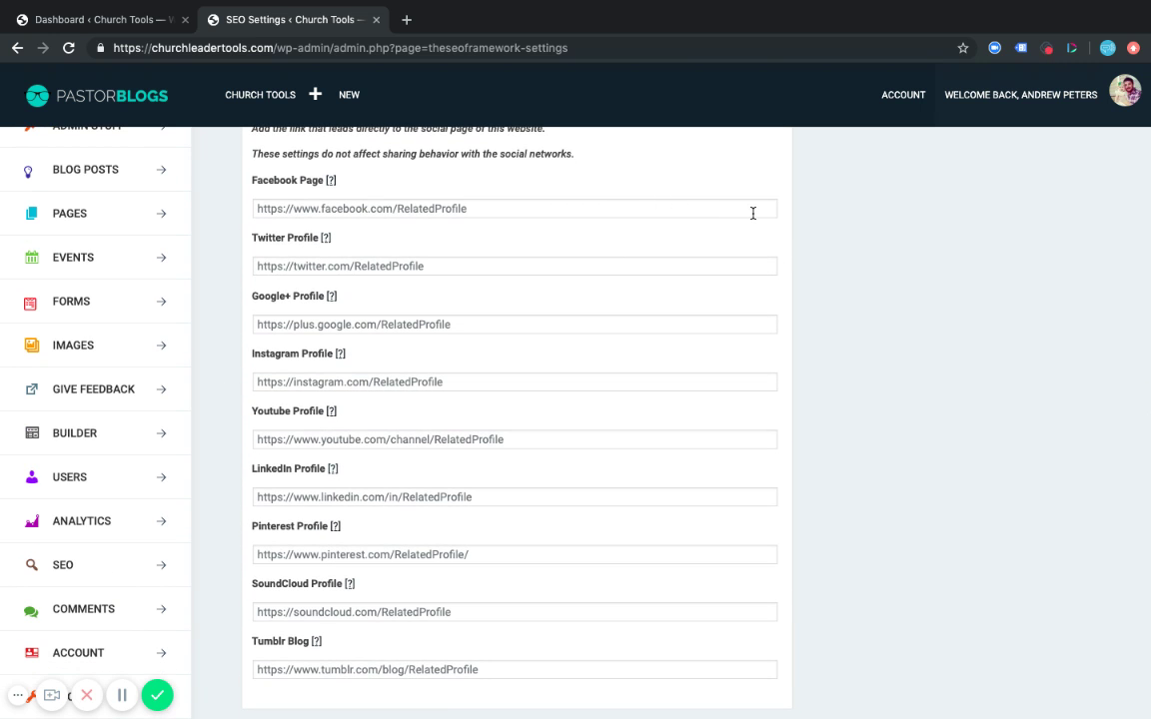
pyautogui.scroll(3, 660, 200)
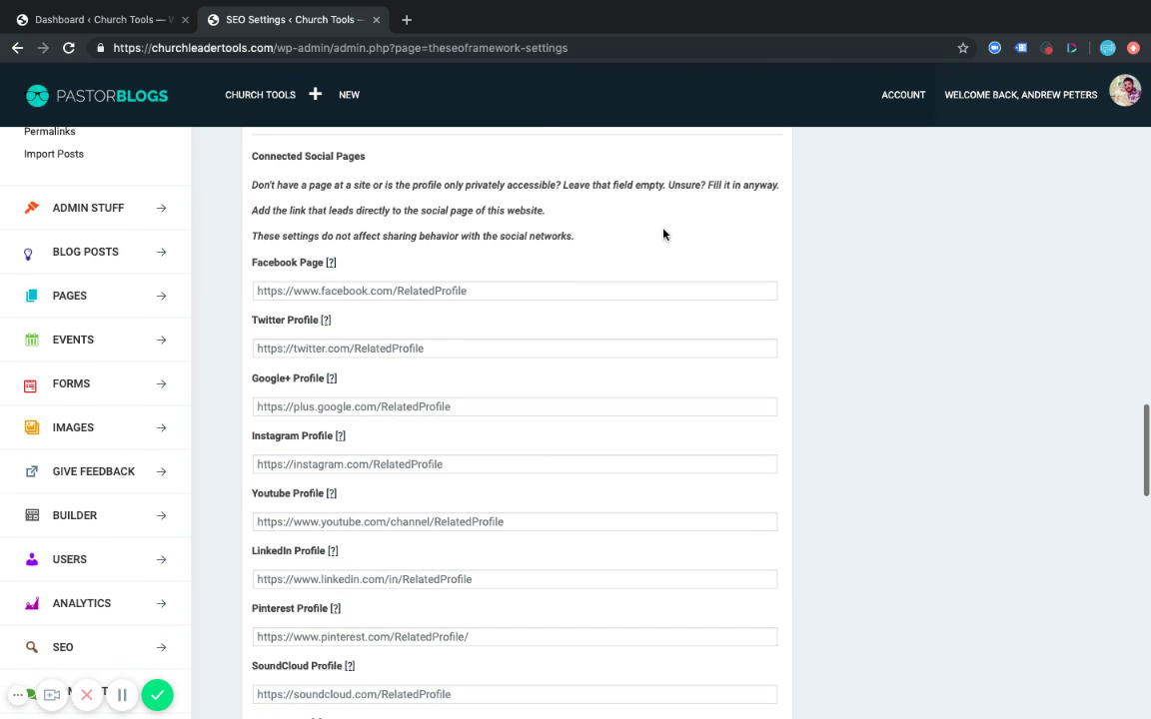
pyautogui.scroll(1, 678, 286)
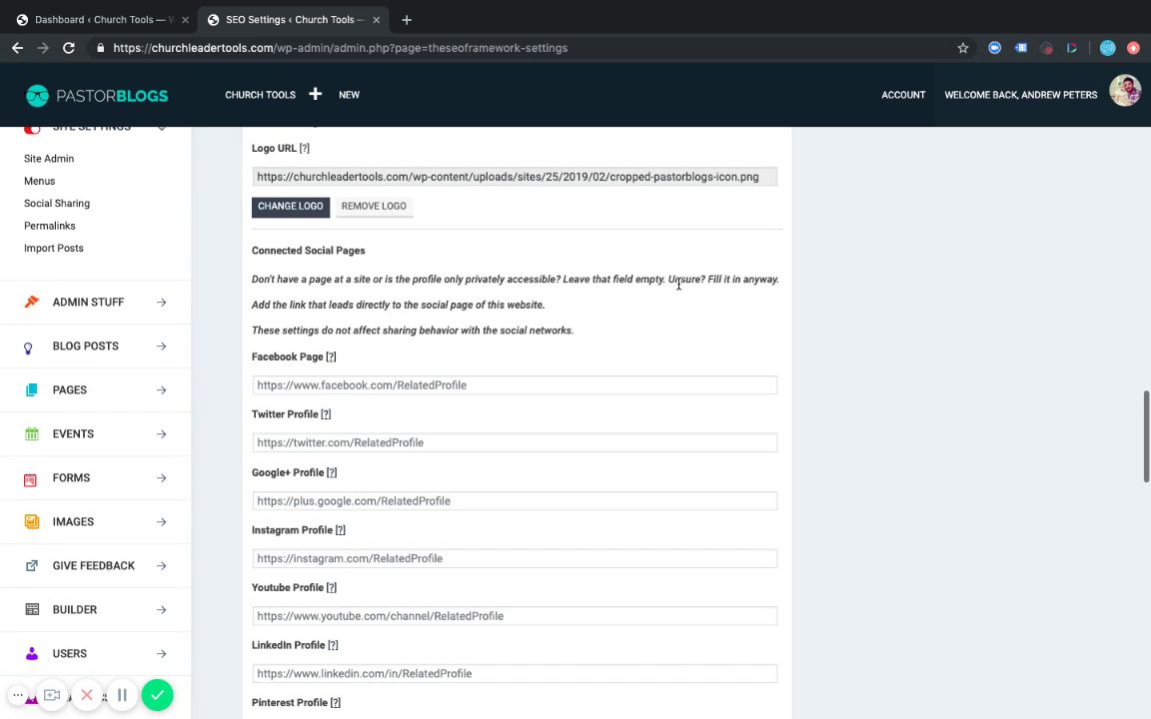
pyautogui.click(556, 388)
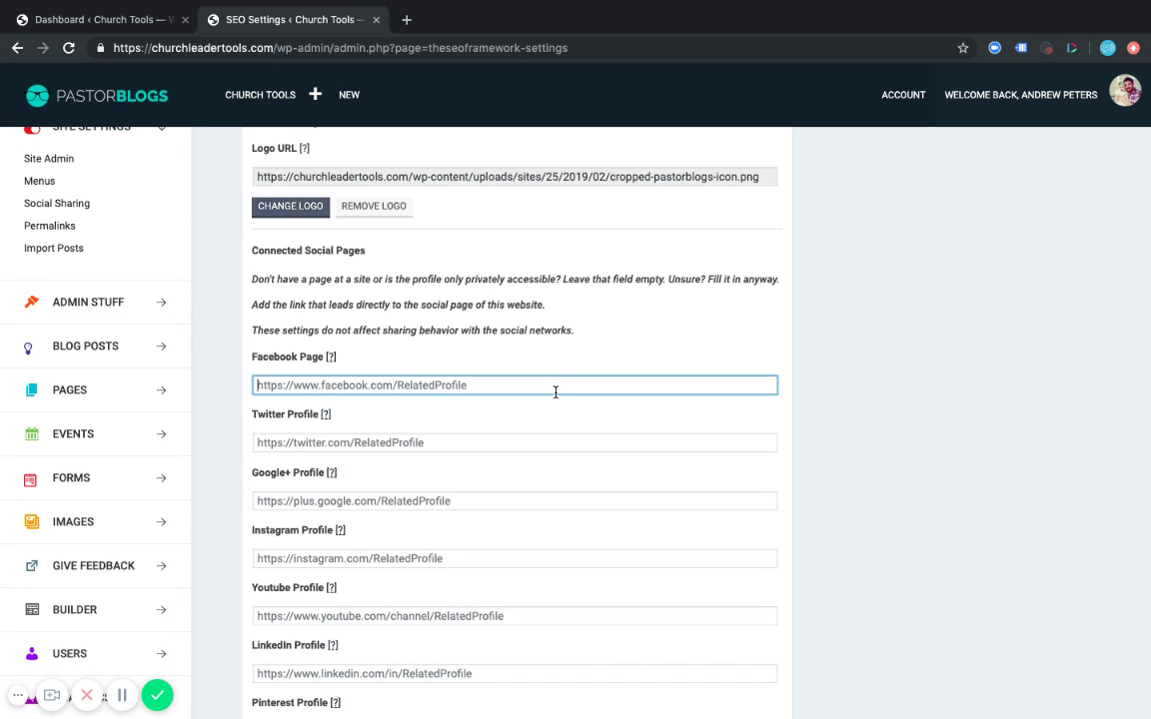
pyautogui.click(570, 331)
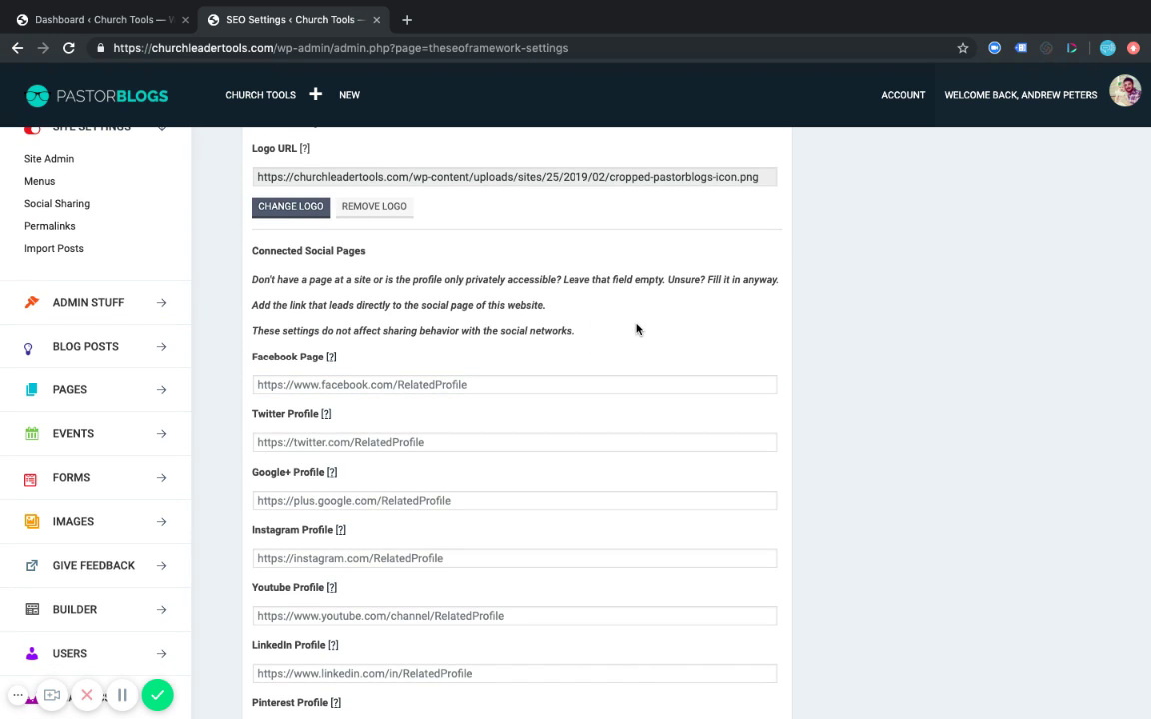
pyautogui.scroll(-2, 504, 335)
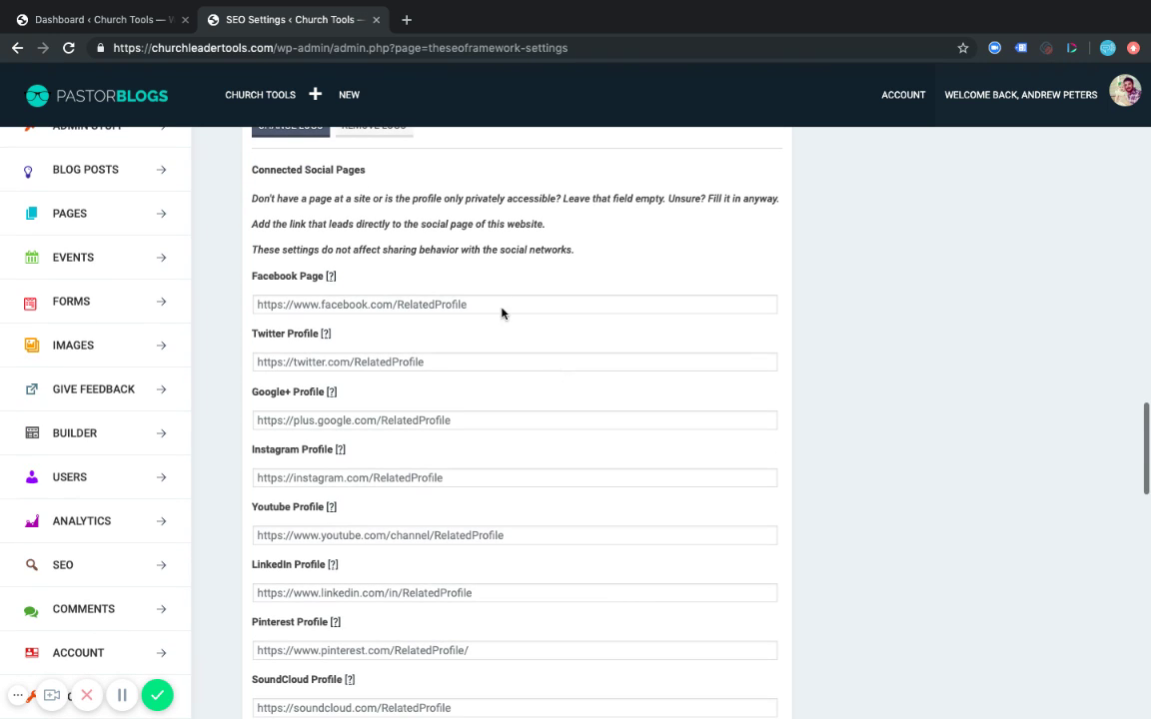
pyautogui.click(399, 304)
pyautogui.click(486, 362)
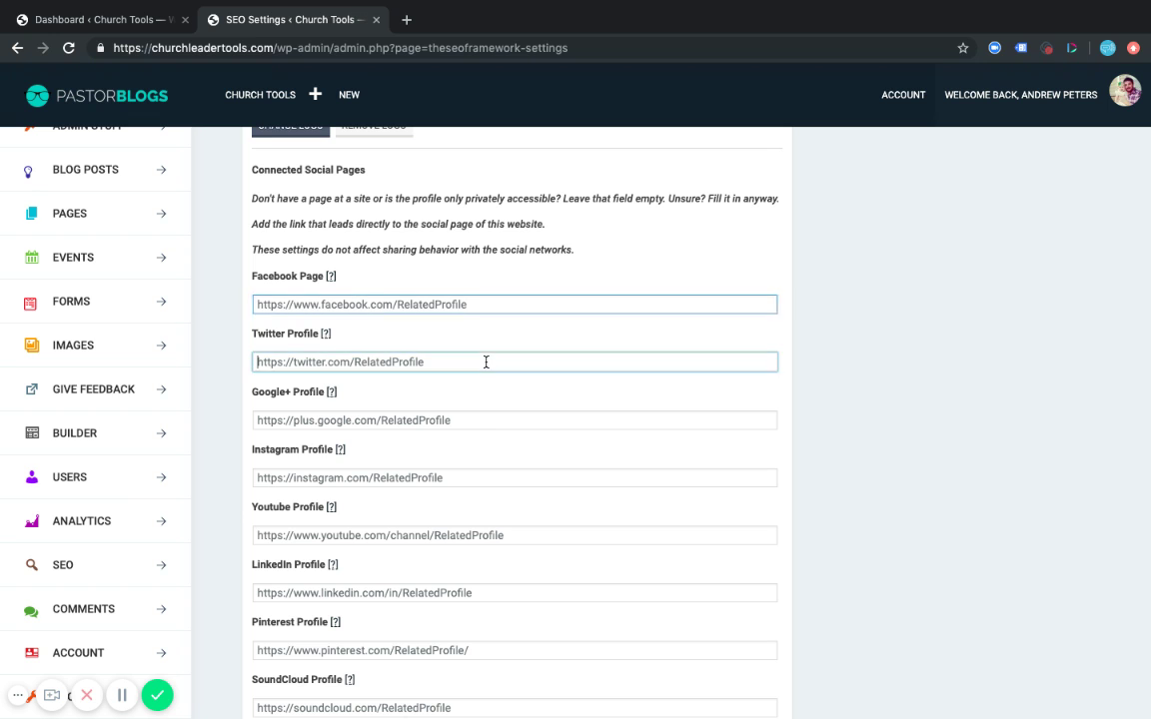
pyautogui.click(487, 418)
pyautogui.click(515, 477)
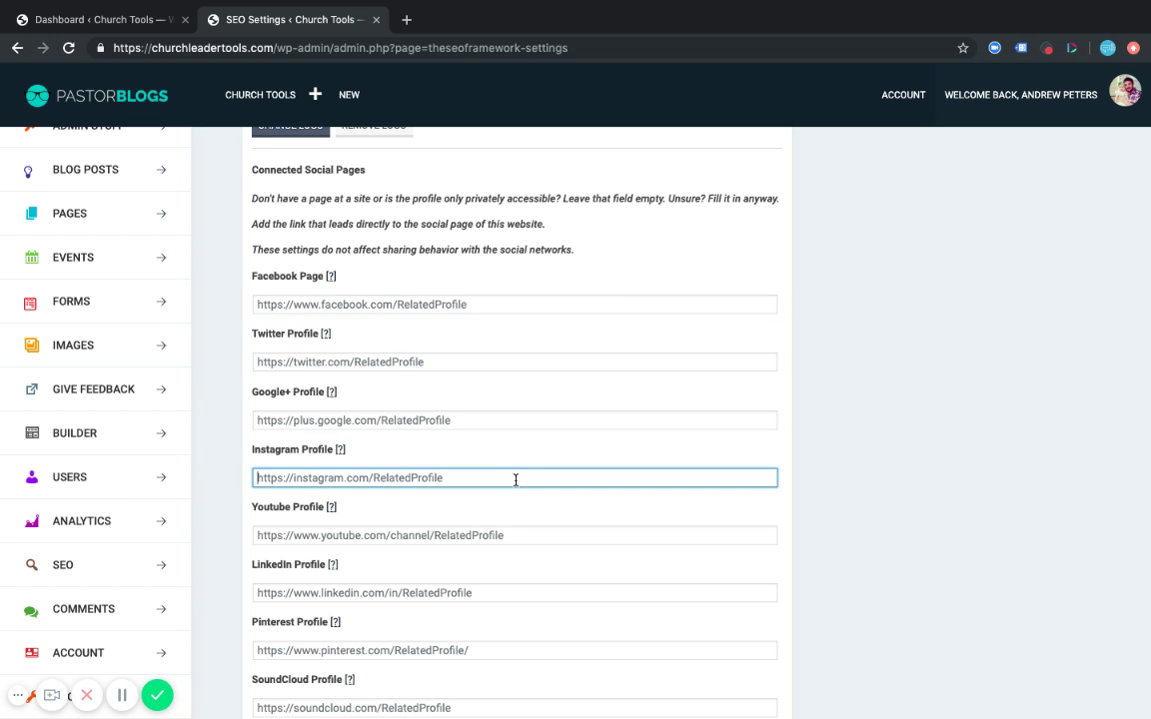
pyautogui.scroll(-2, 515, 477)
pyautogui.click(515, 455)
pyautogui.scroll(-2, 517, 458)
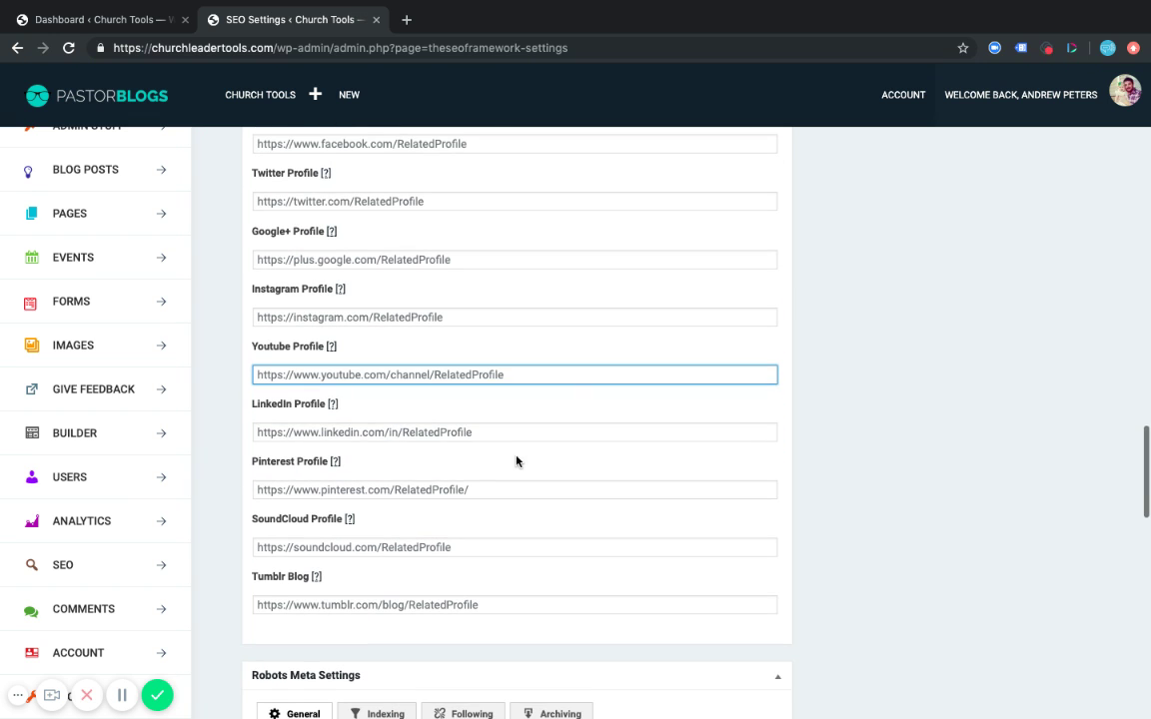
pyautogui.click(498, 433)
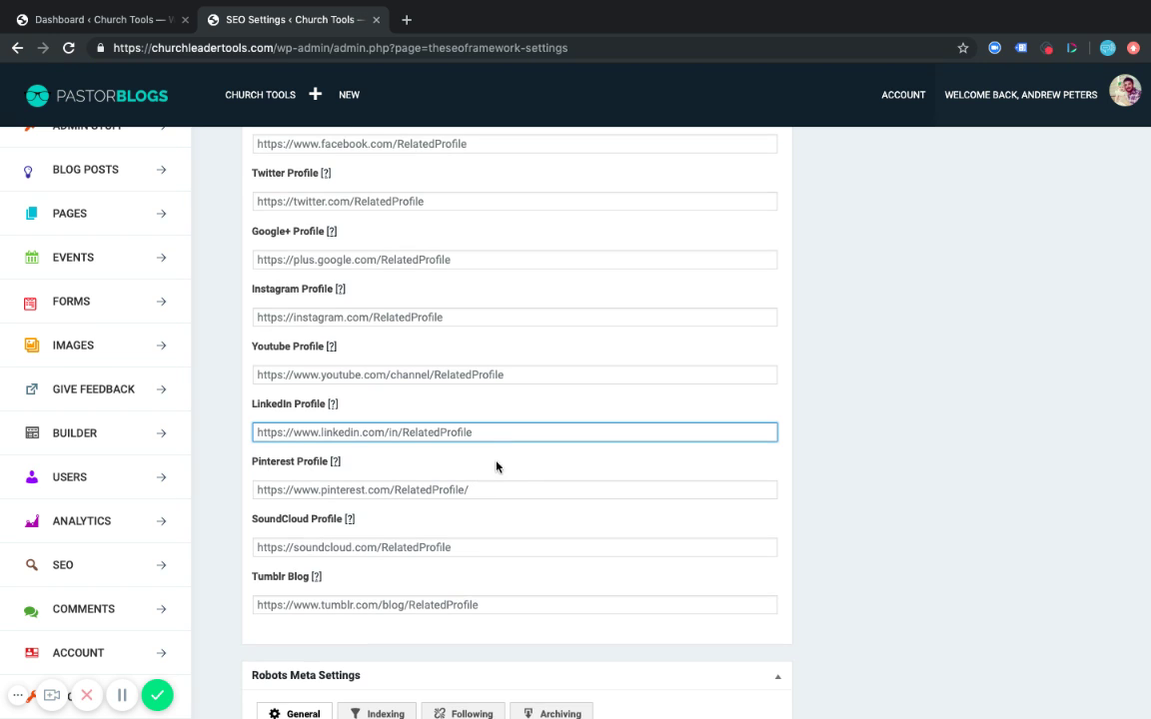
pyautogui.scroll(3, 506, 465)
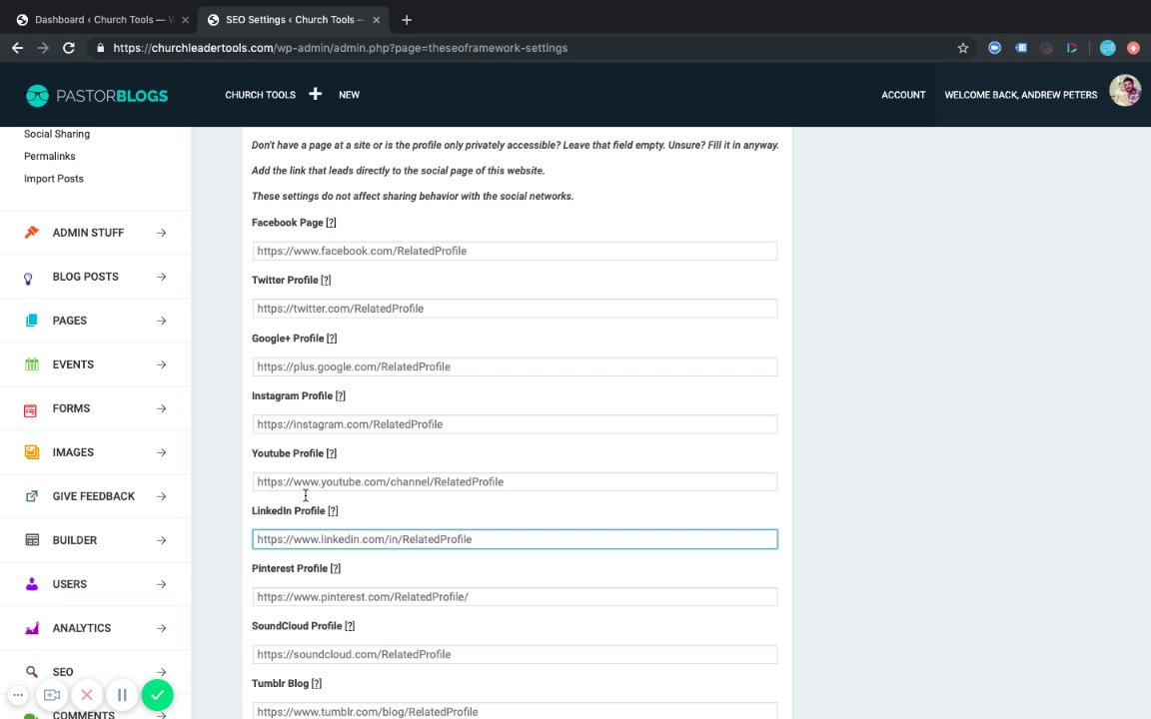
pyautogui.click(788, 513)
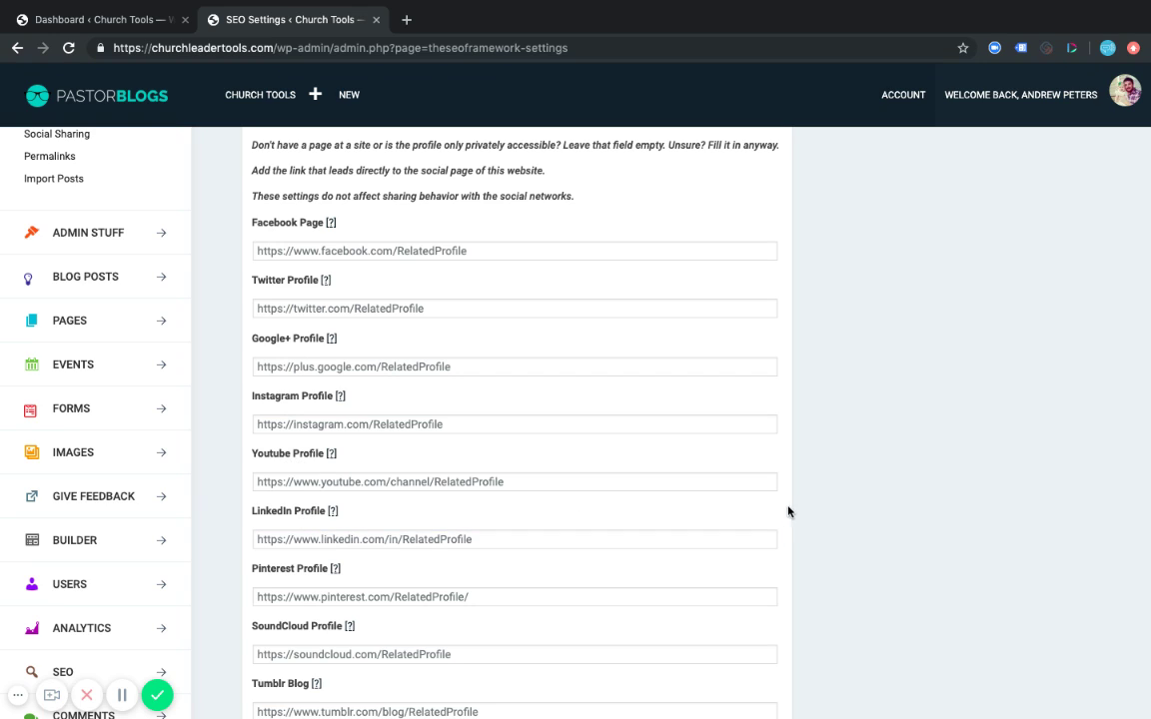
pyautogui.scroll(-3, 786, 511)
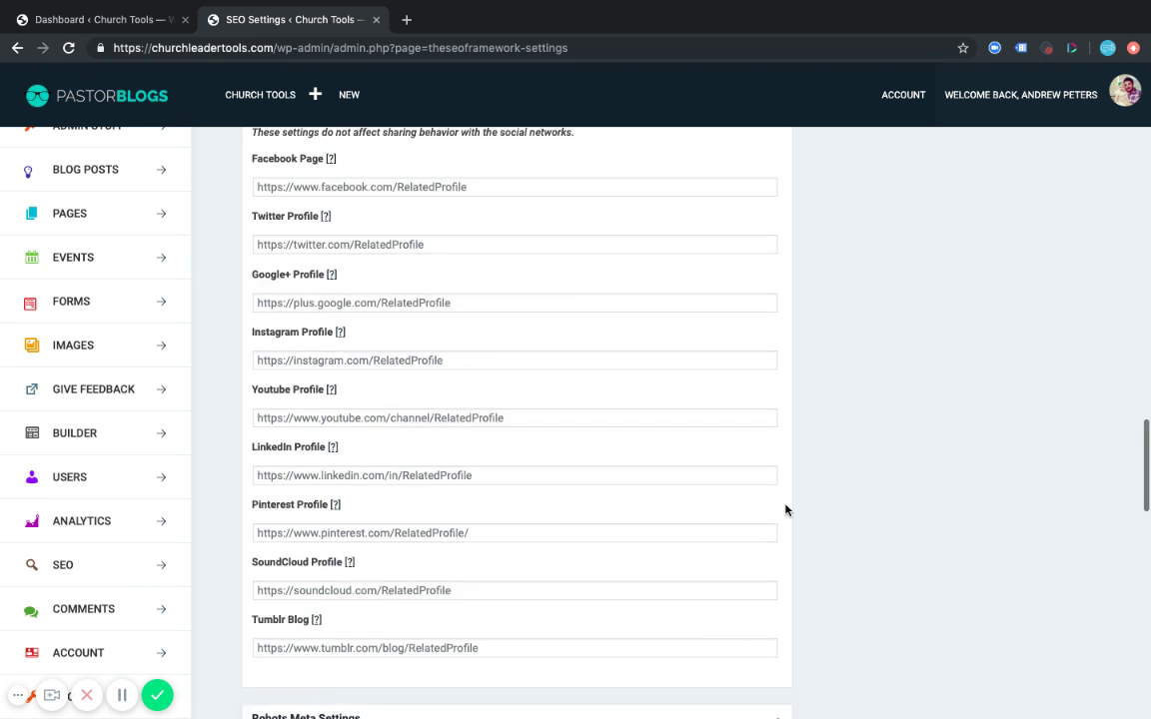
pyautogui.scroll(3, 786, 510)
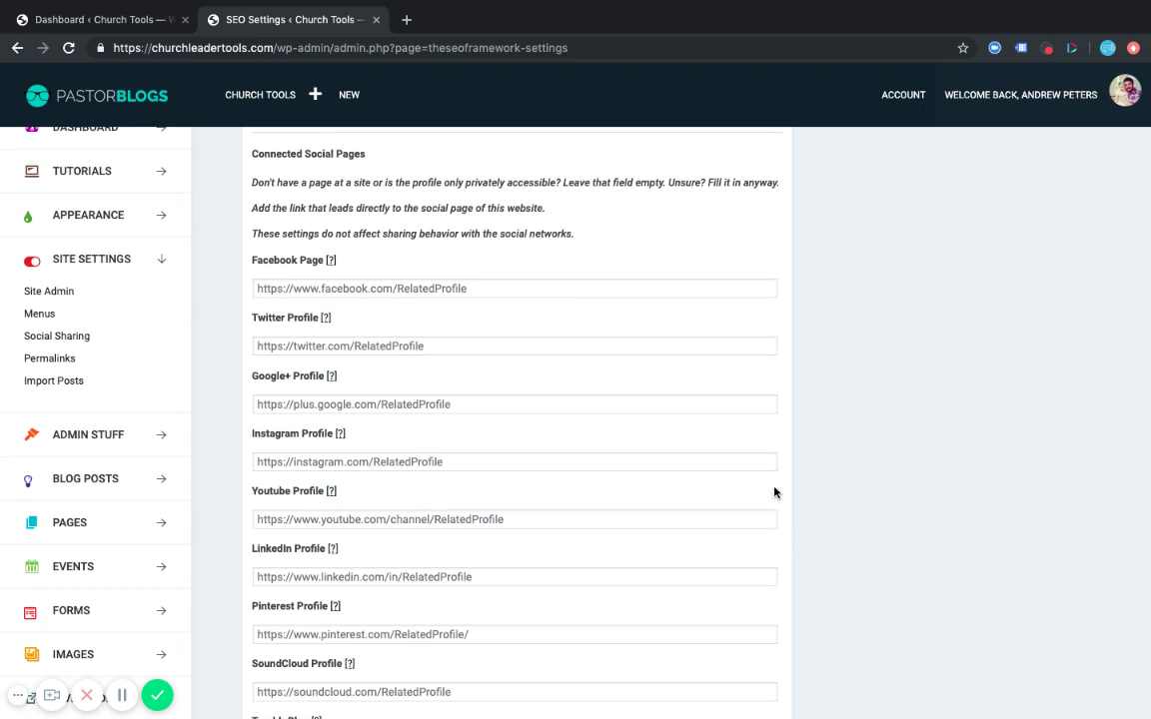
pyautogui.scroll(-3, 765, 449)
pyautogui.scroll(-5, 767, 448)
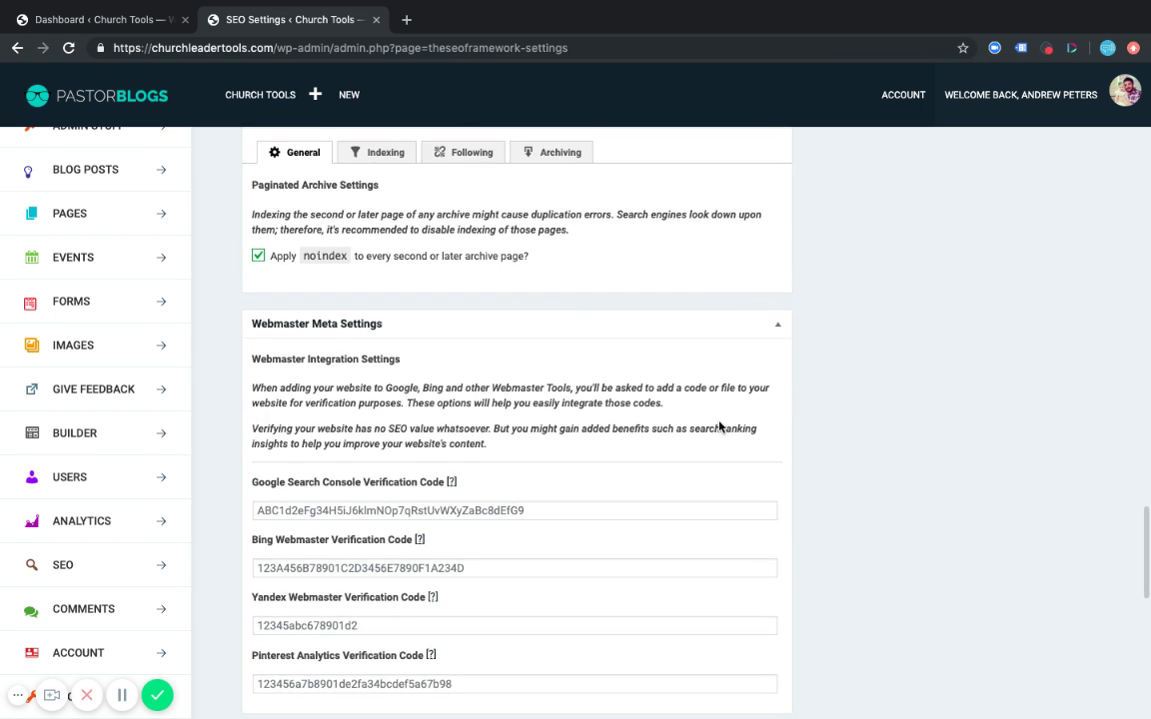
pyautogui.scroll(-1, 719, 428)
pyautogui.click(604, 259)
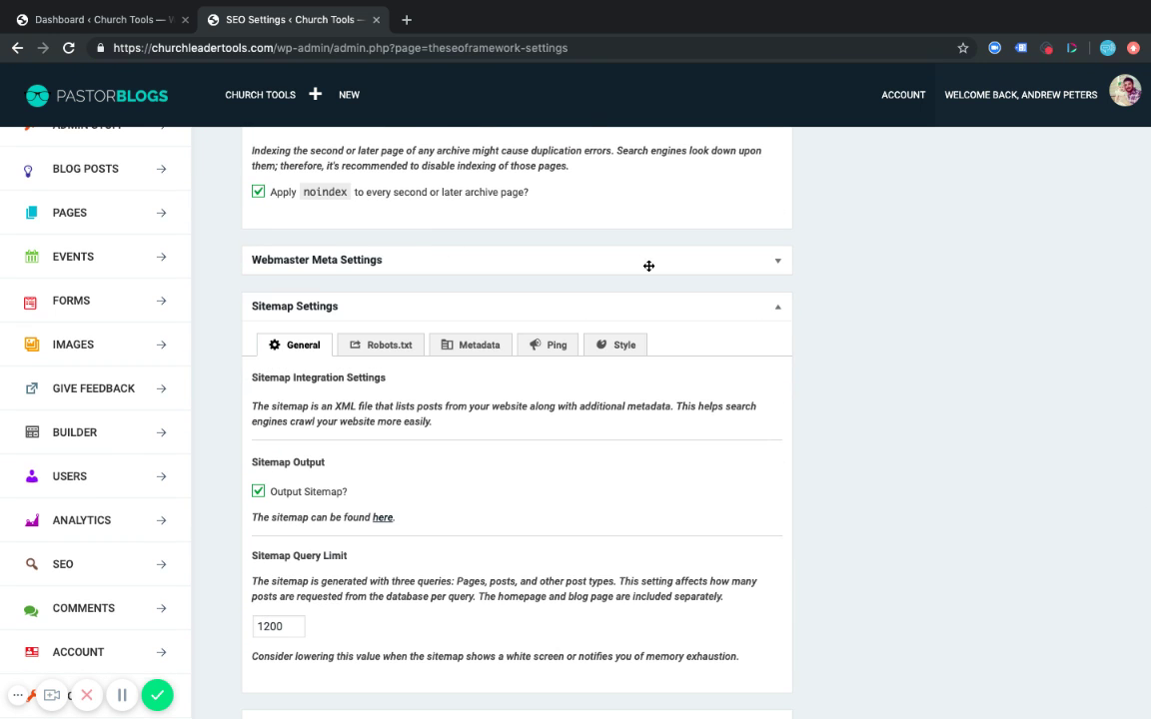
pyautogui.scroll(-1, 771, 351)
pyautogui.scroll(1, 771, 352)
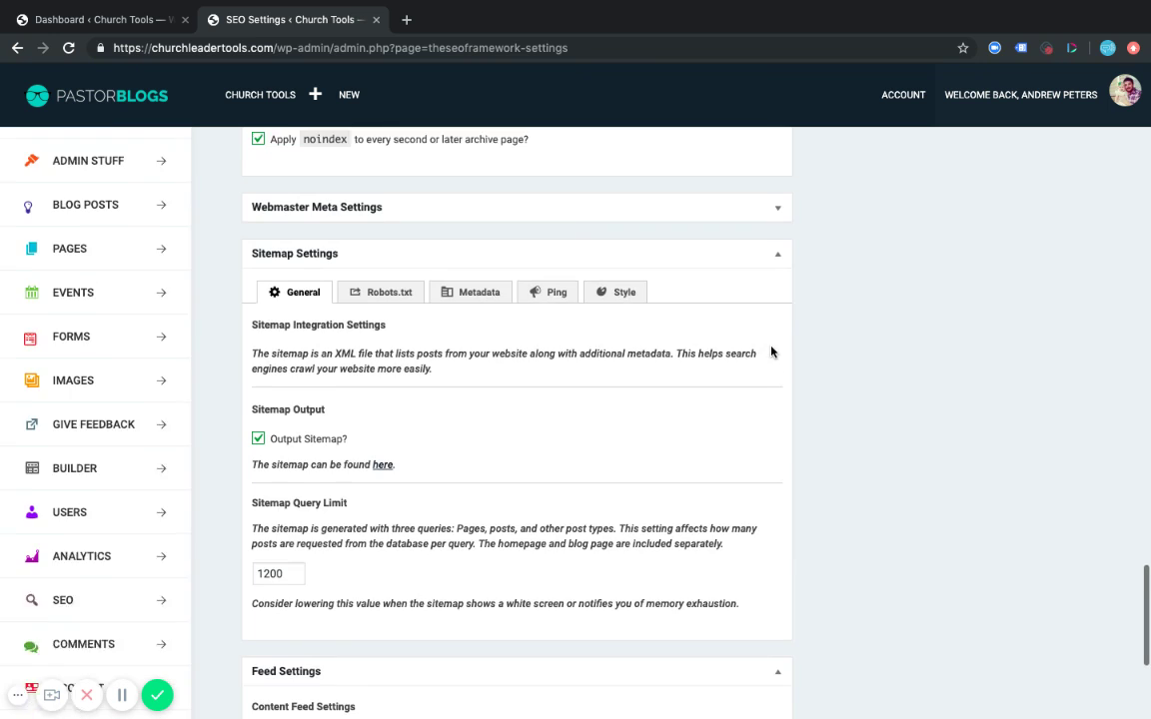
pyautogui.click(759, 231)
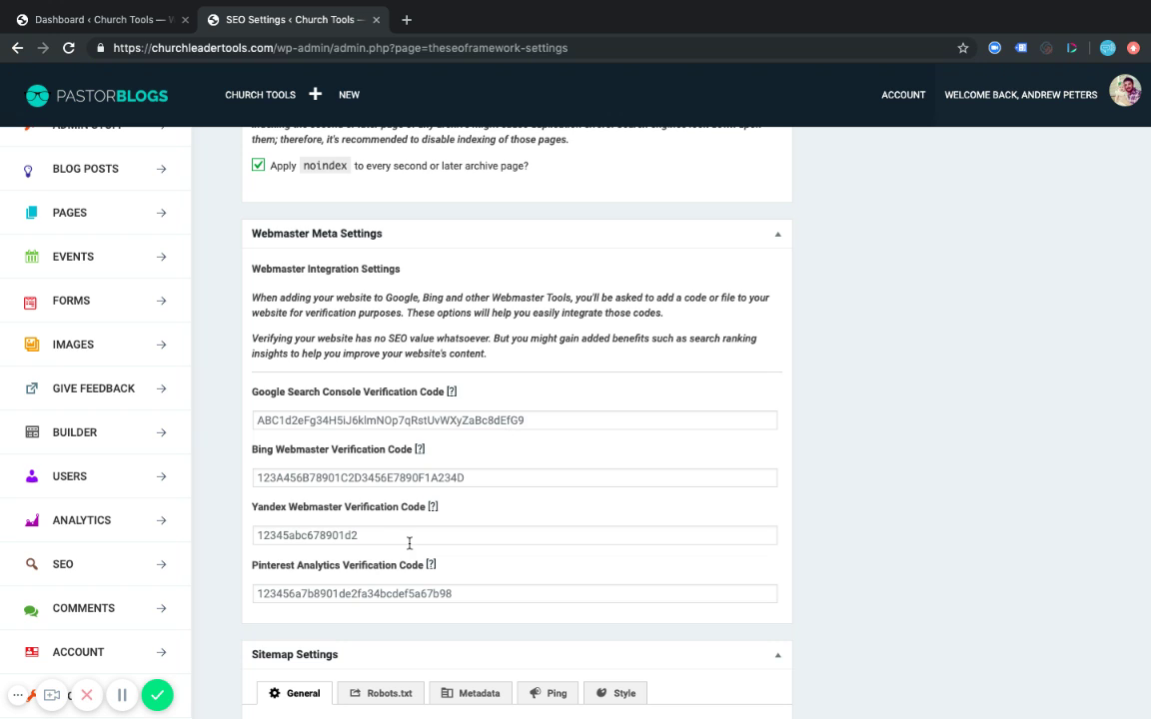
pyautogui.scroll(-1, 100, 589)
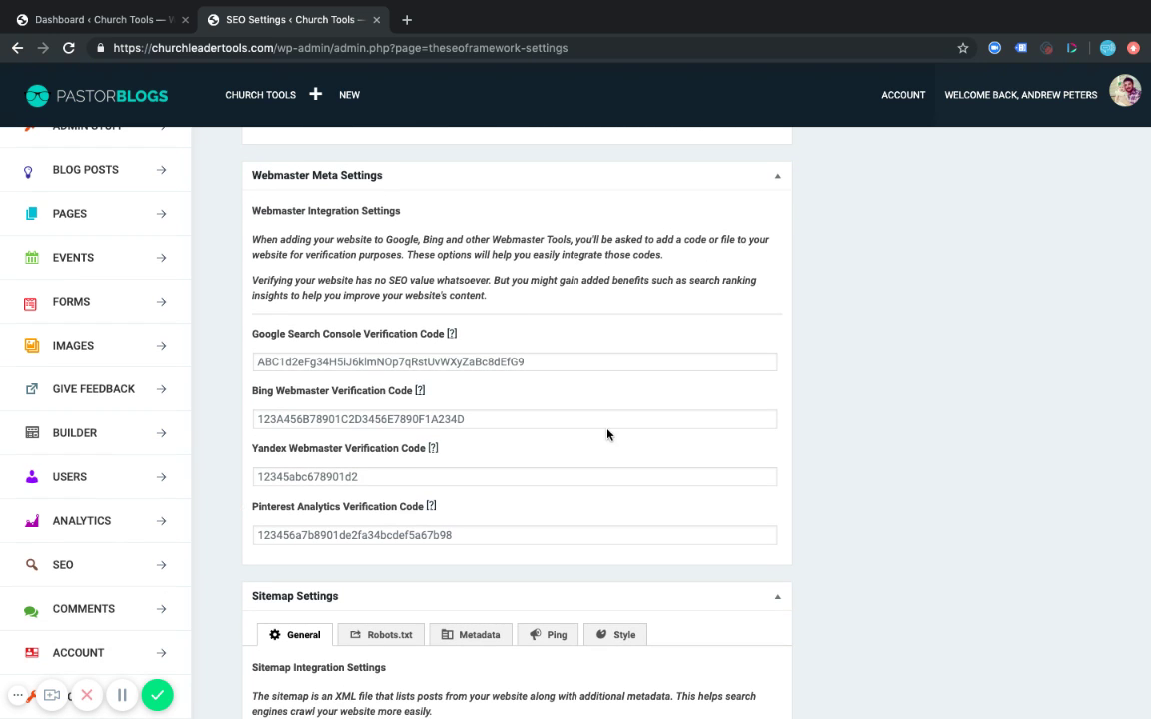
pyautogui.scroll(-5, 606, 433)
pyautogui.scroll(-1, 606, 434)
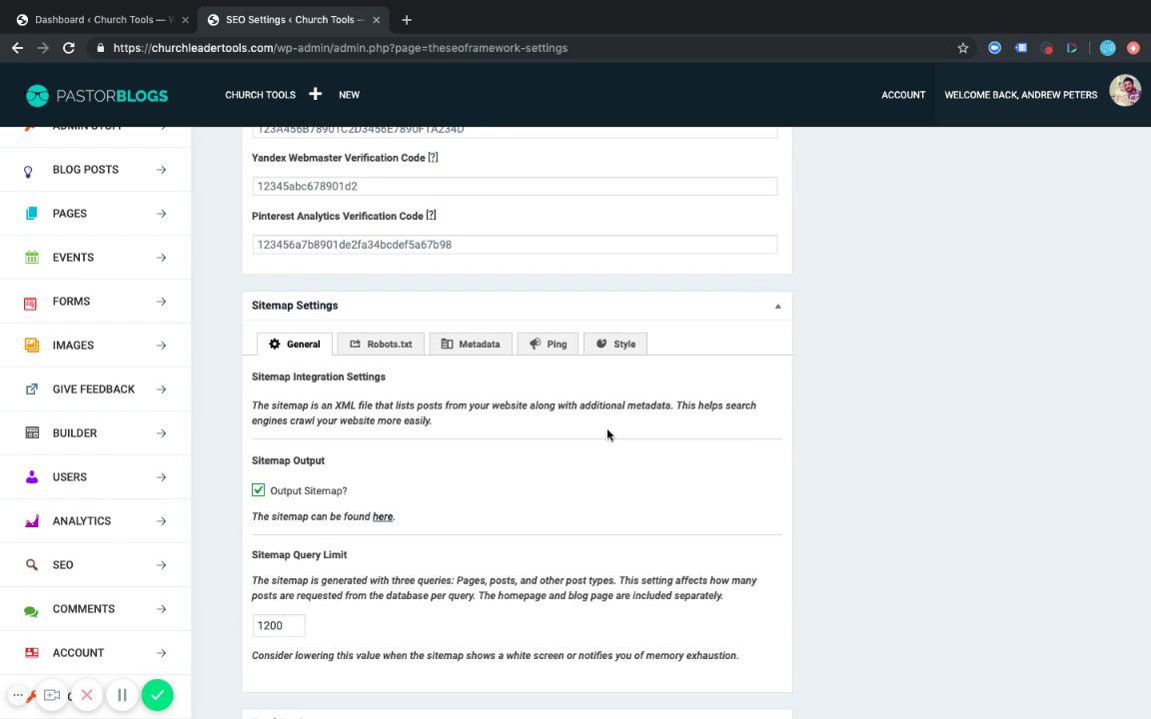
pyautogui.scroll(-1, 604, 434)
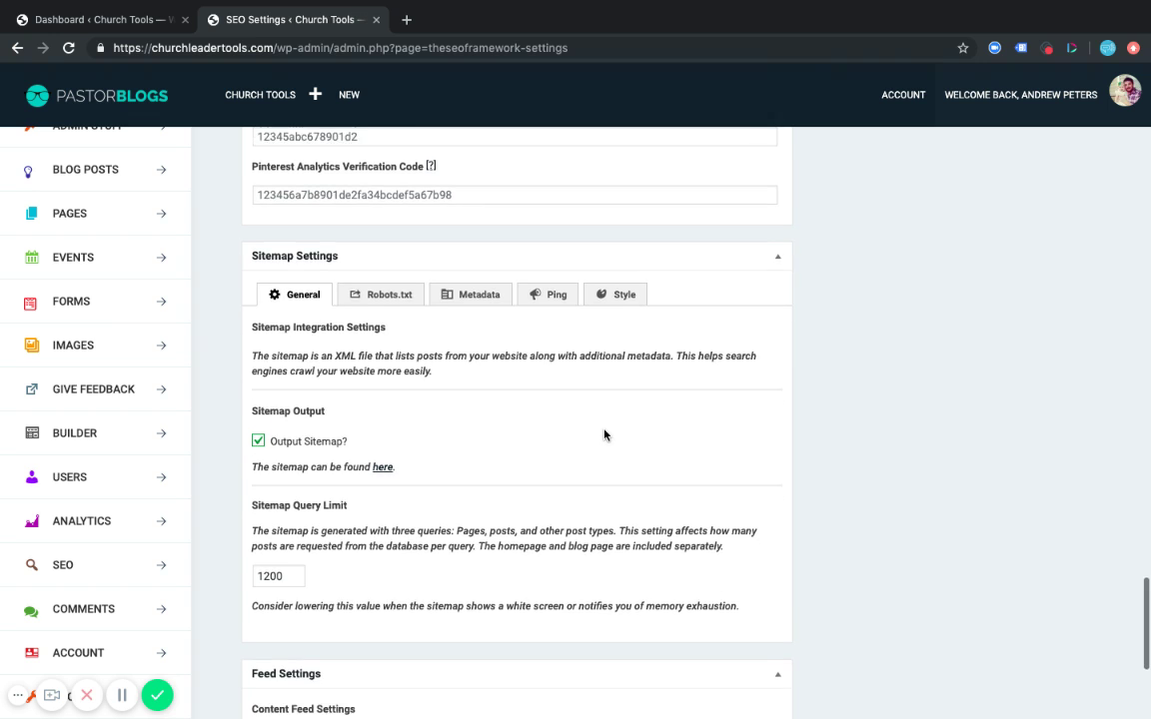
pyautogui.scroll(-1, 605, 434)
pyautogui.scroll(-1, 605, 434)
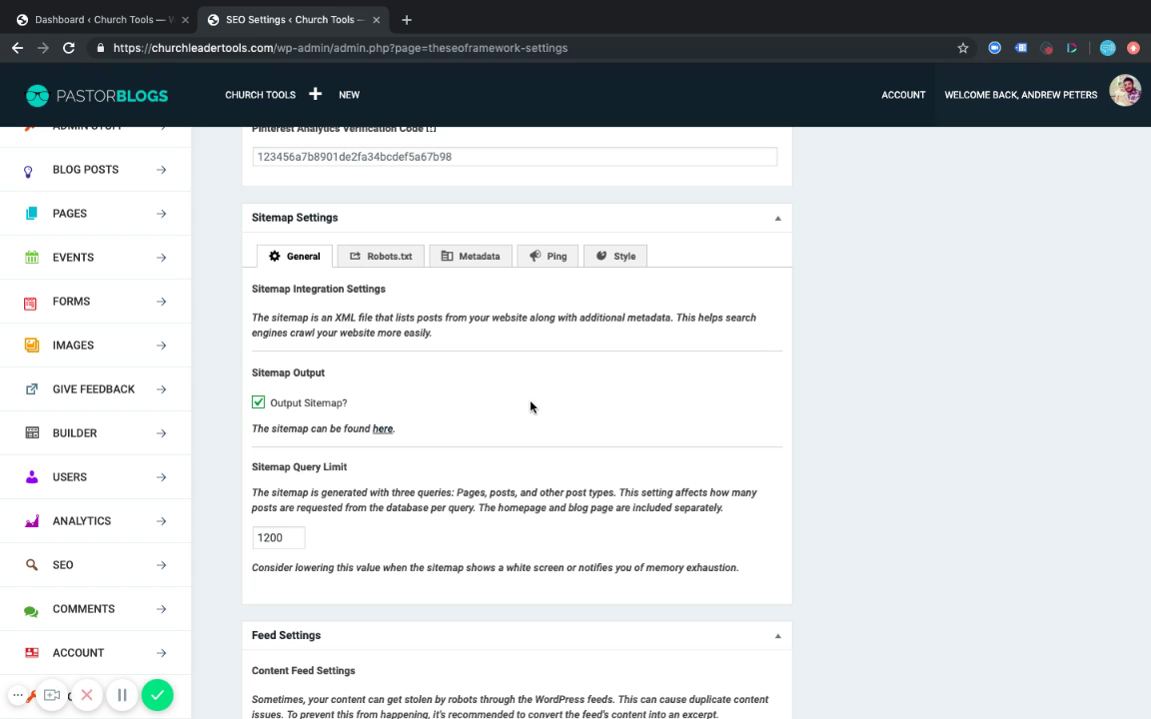
pyautogui.scroll(-5, 530, 406)
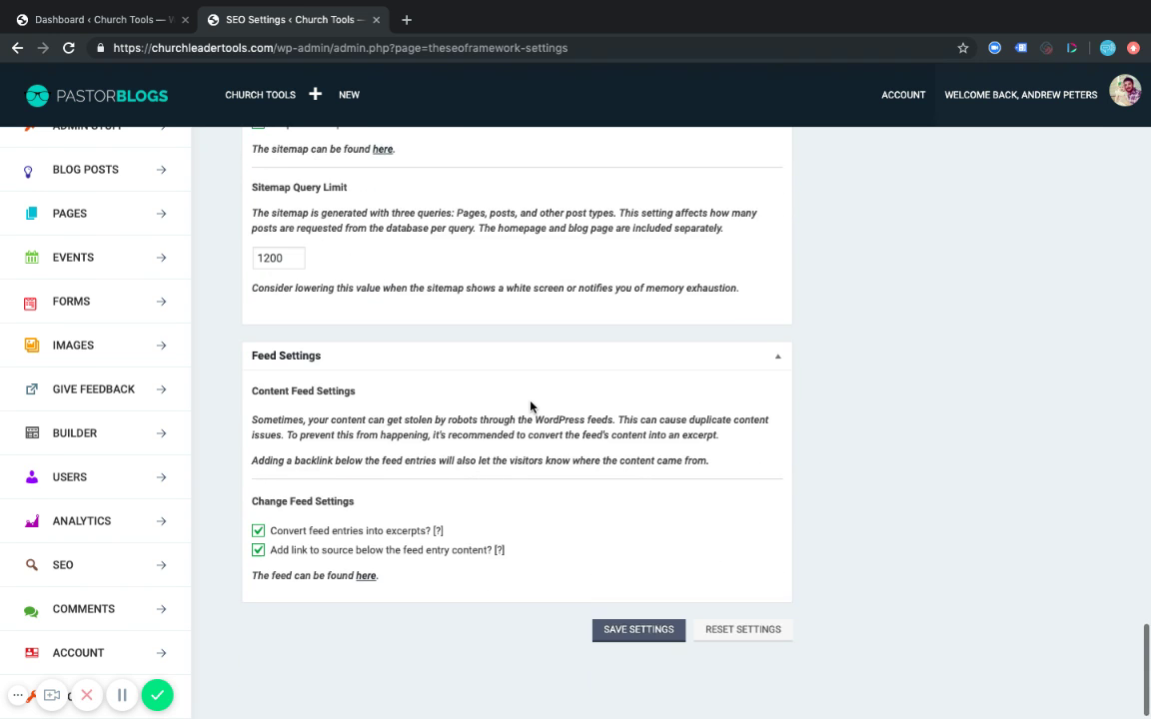
# Save the SEO settings, then show All Pages with its six published pages, including About.
pyautogui.scroll(-1, 531, 407)
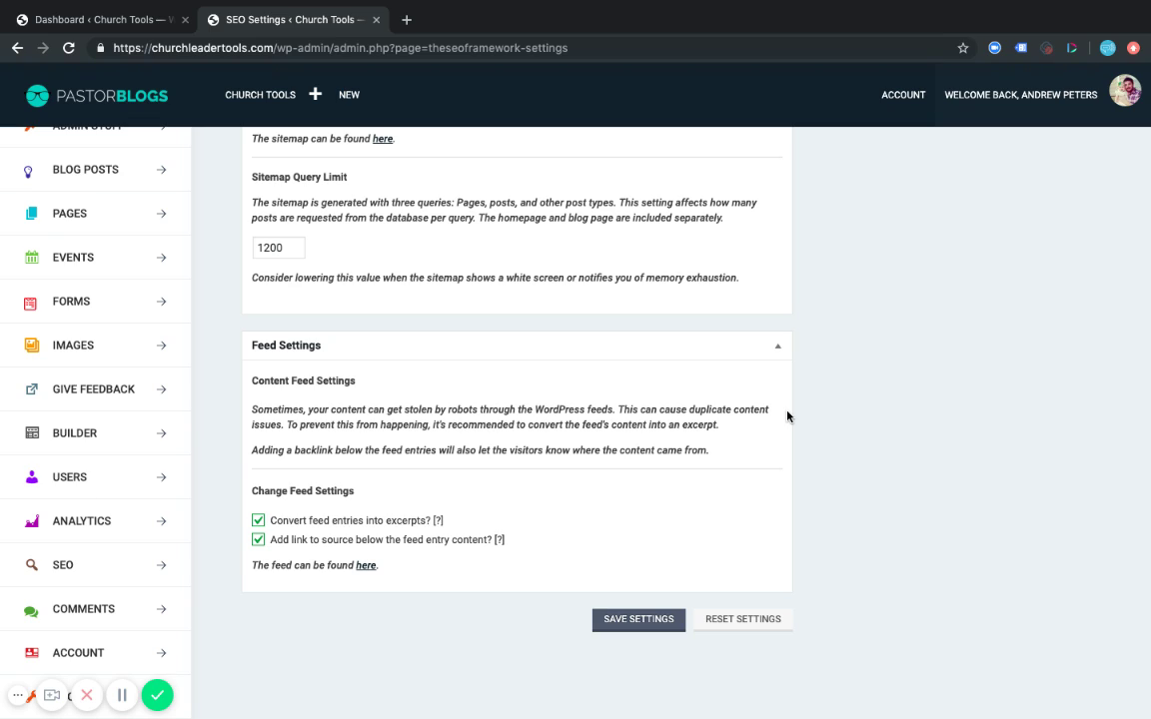
pyautogui.scroll(15, 788, 417)
pyautogui.scroll(10, 787, 416)
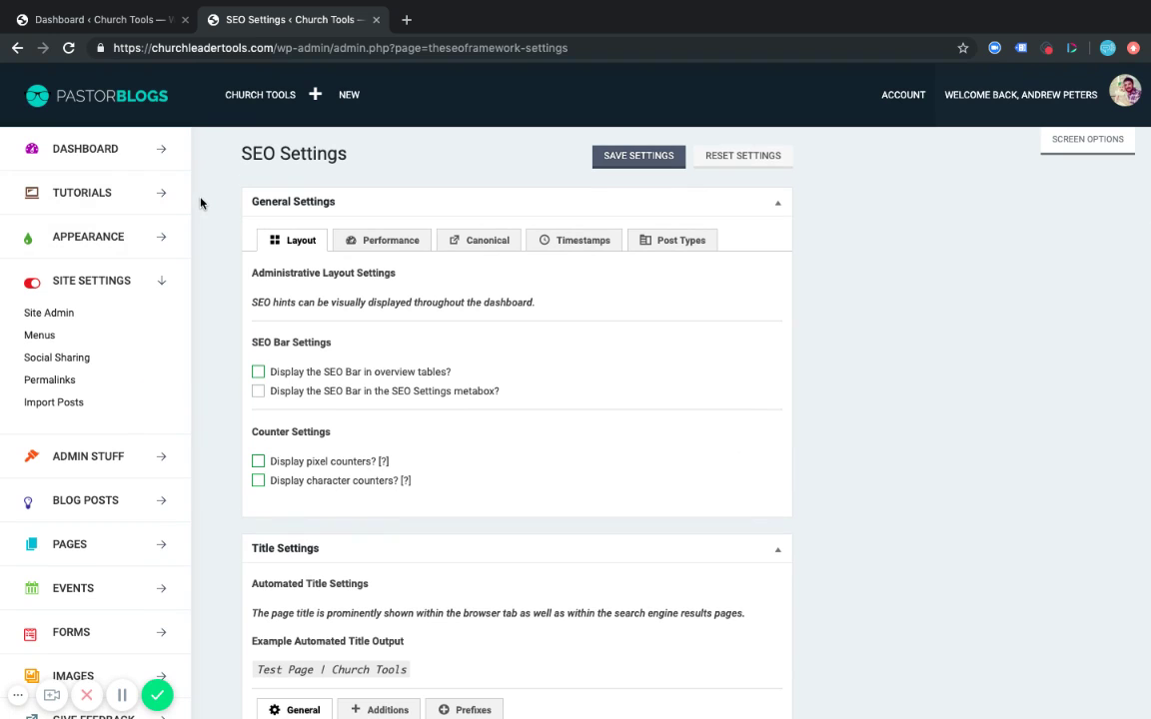
pyautogui.scroll(-2, 205, 300)
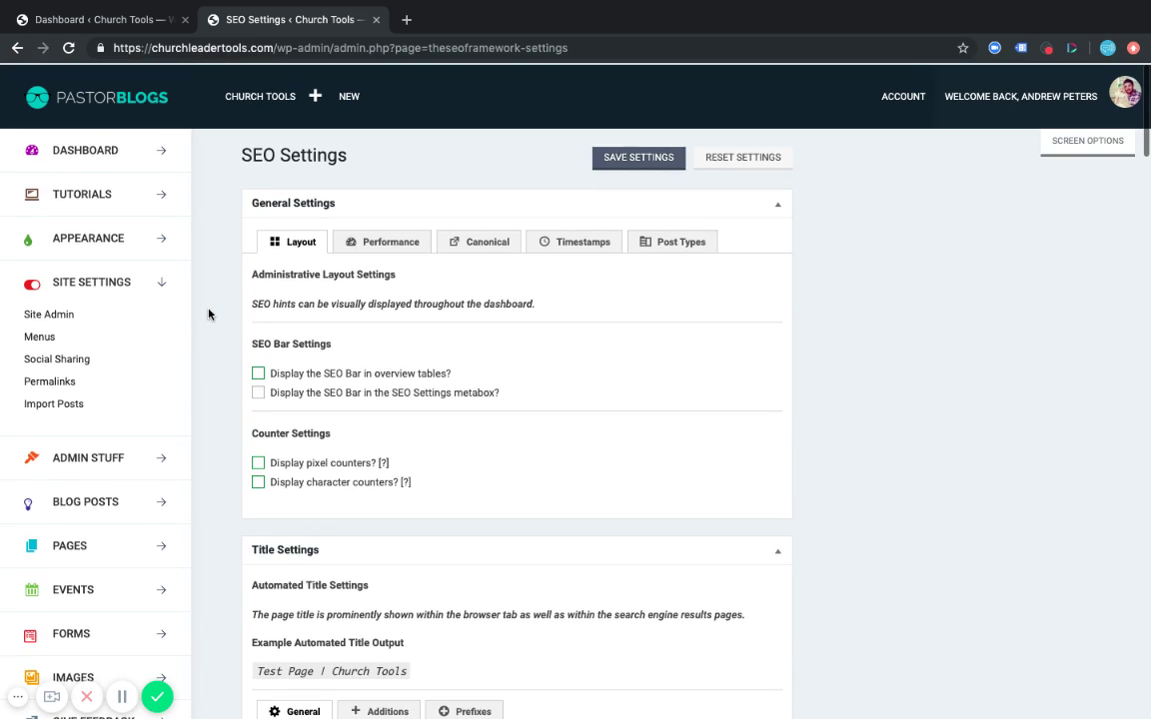
pyautogui.click(70, 496)
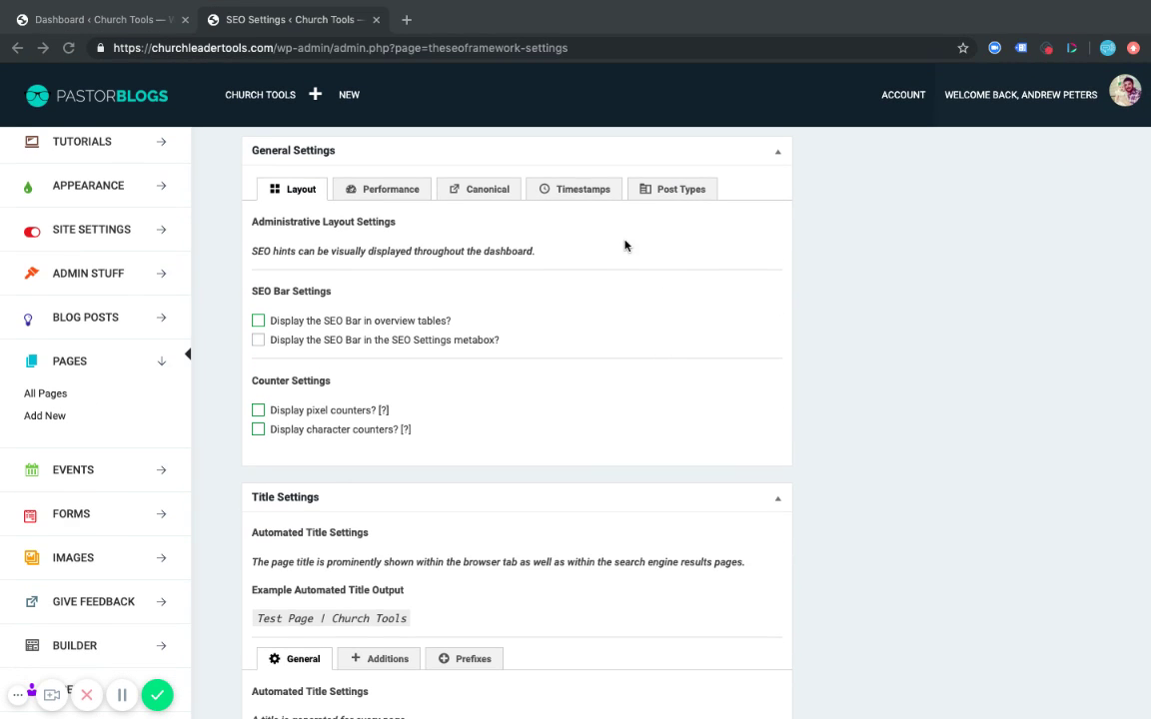
pyautogui.scroll(2, 774, 248)
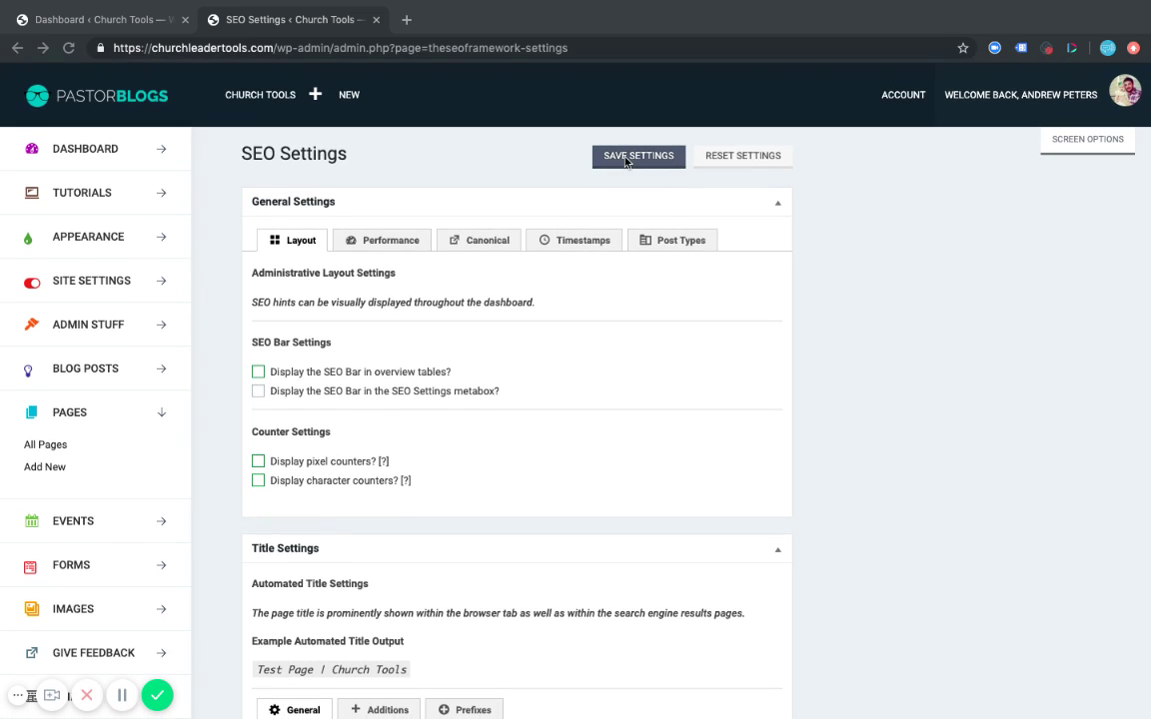
pyautogui.click(631, 160)
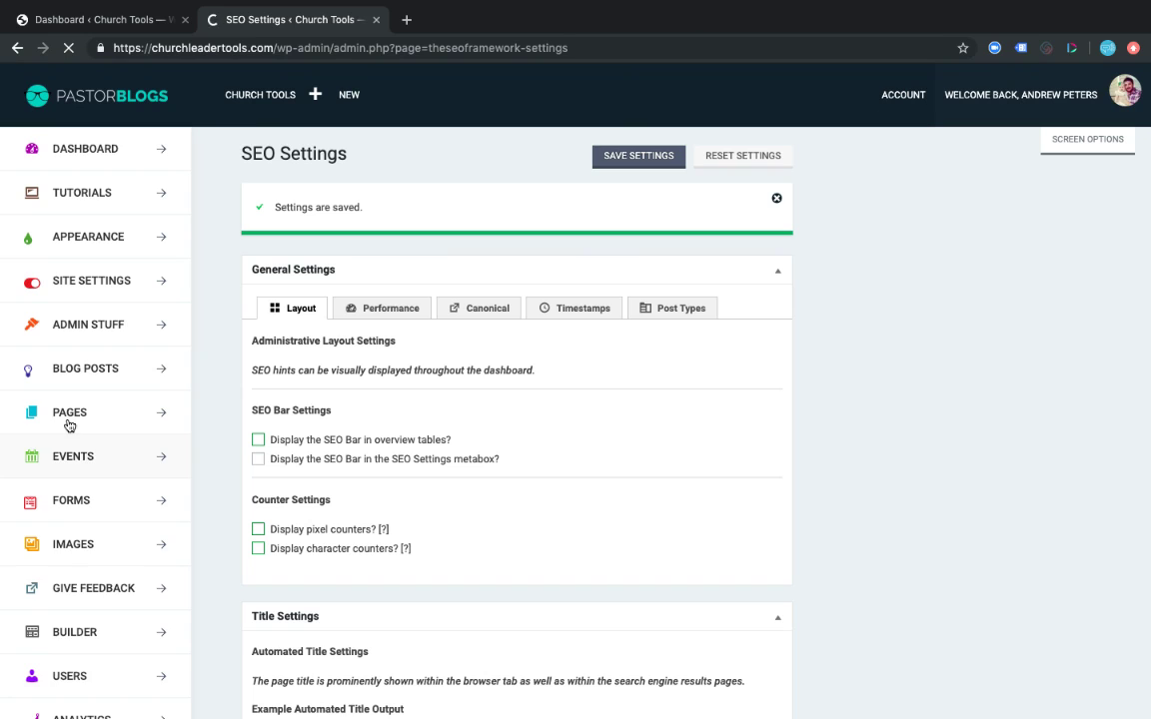
pyautogui.click(69, 425)
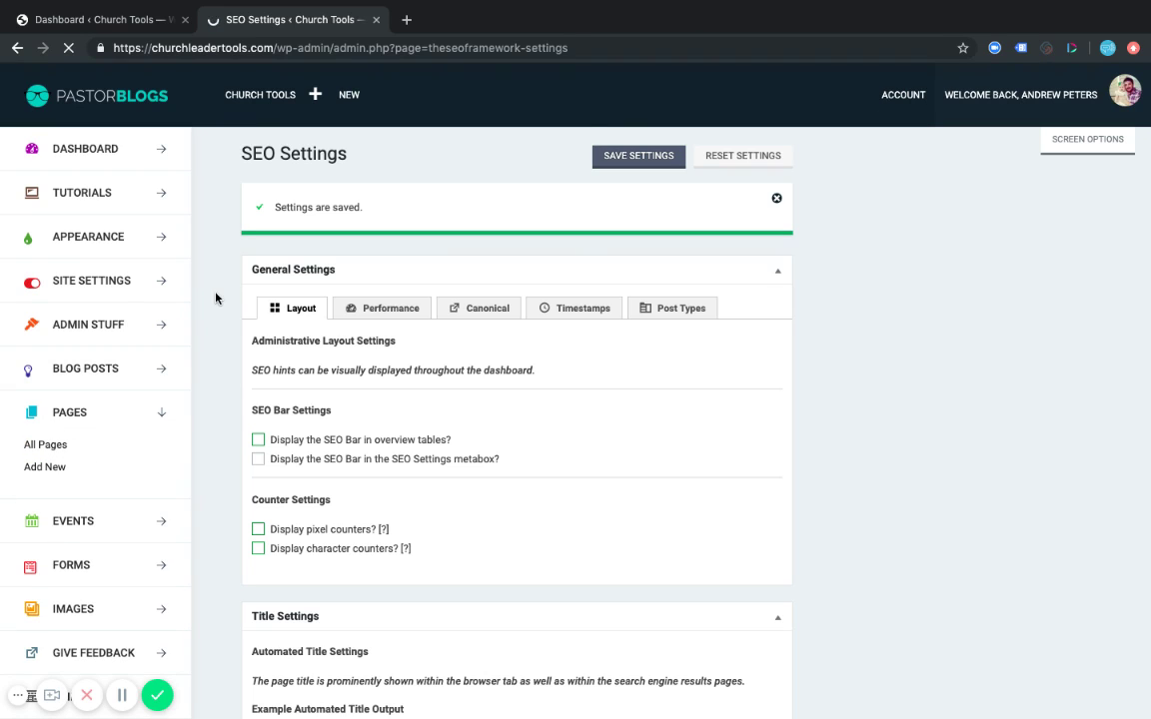
pyautogui.scroll(-2, 225, 267)
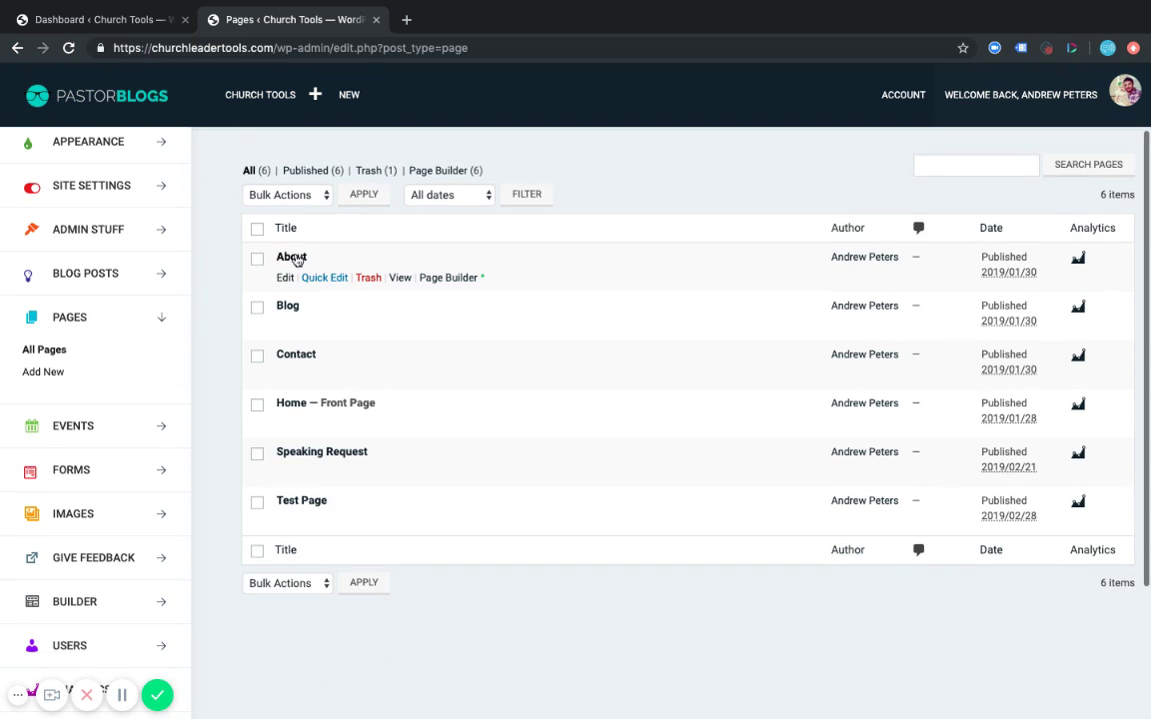
# Edit the About page, dismiss the blocks tip, and find Meta Title 'About | Church Tools'.
pyautogui.click(285, 278)
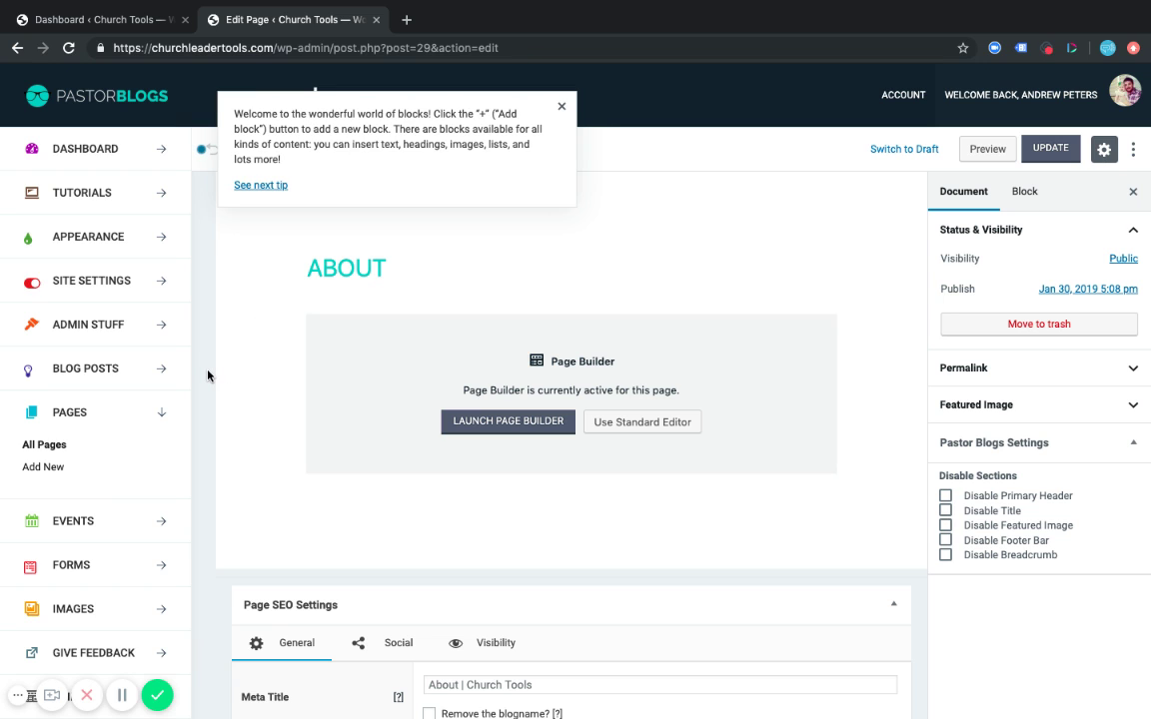
pyautogui.click(563, 106)
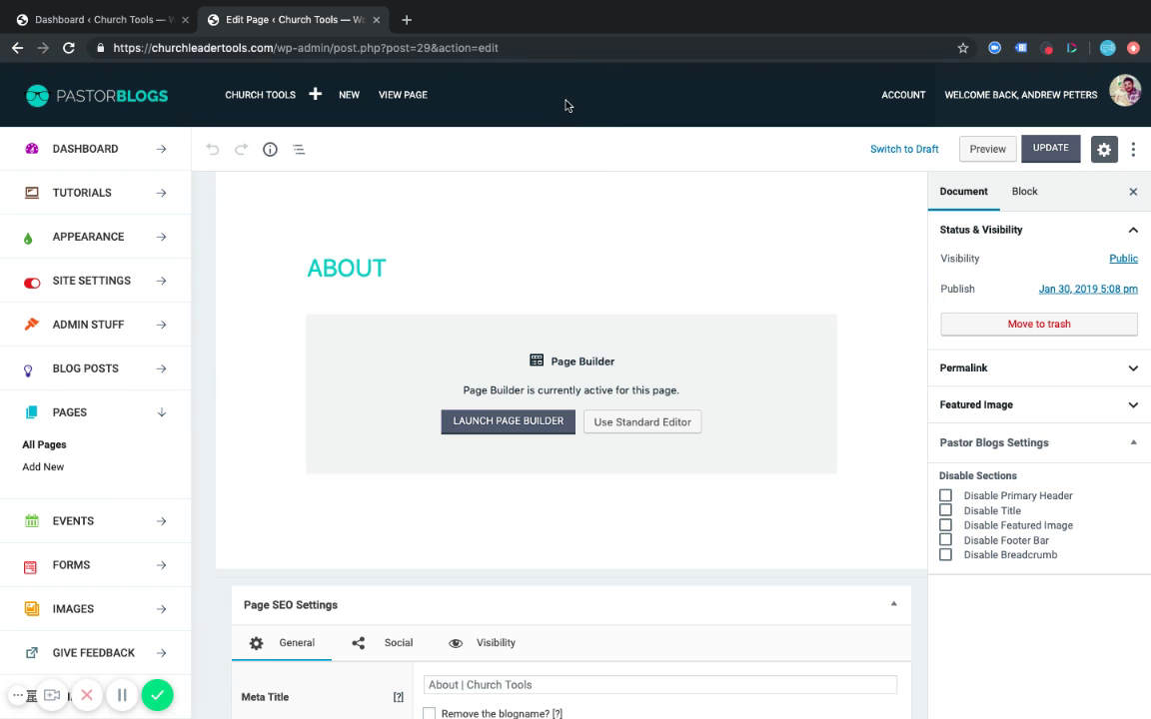
pyautogui.scroll(-2, 281, 384)
pyautogui.scroll(2, 279, 380)
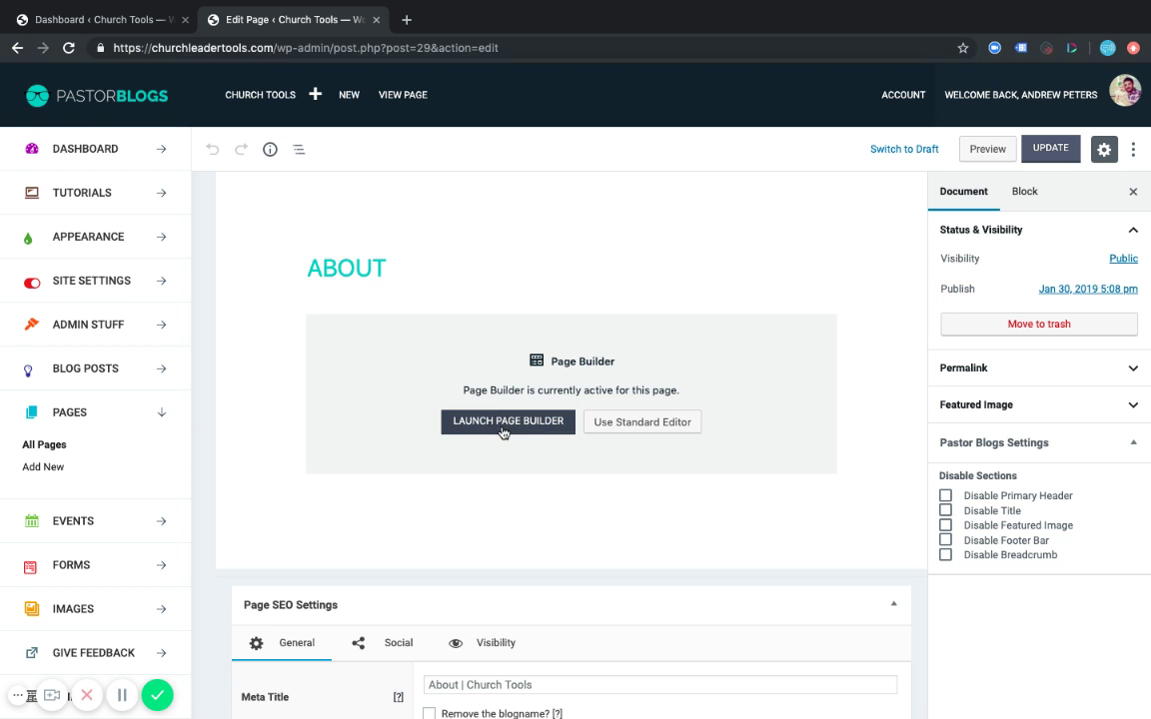
pyautogui.scroll(-1, 725, 575)
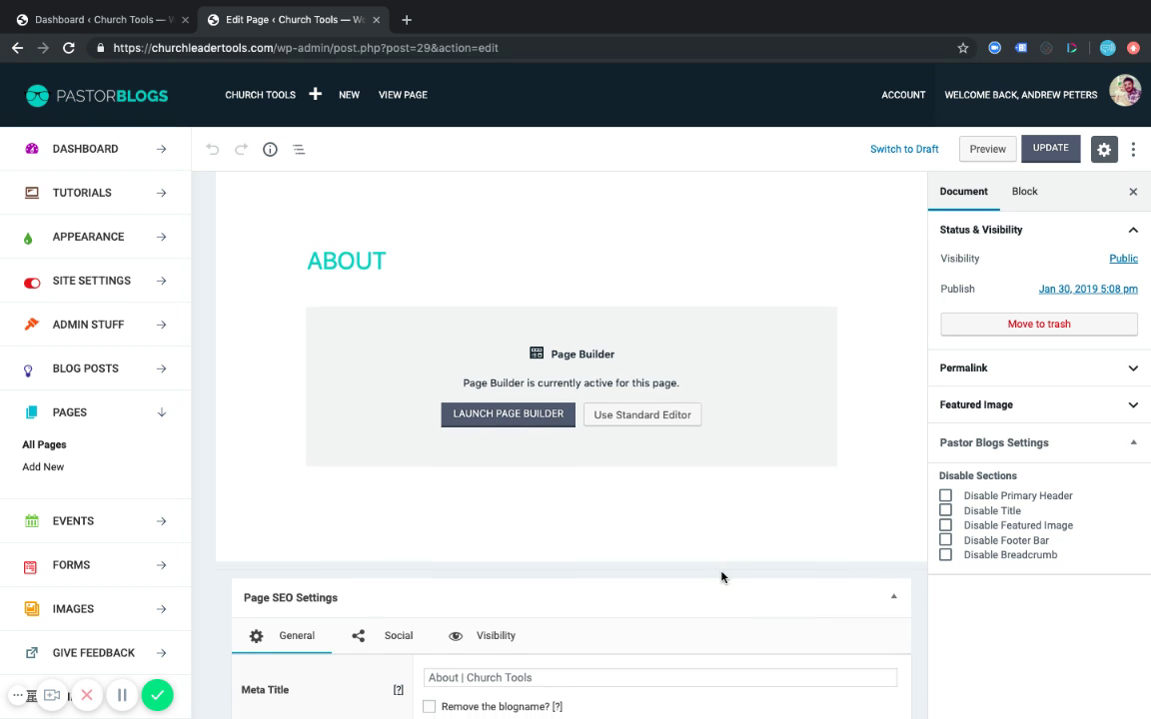
pyautogui.scroll(-6, 723, 576)
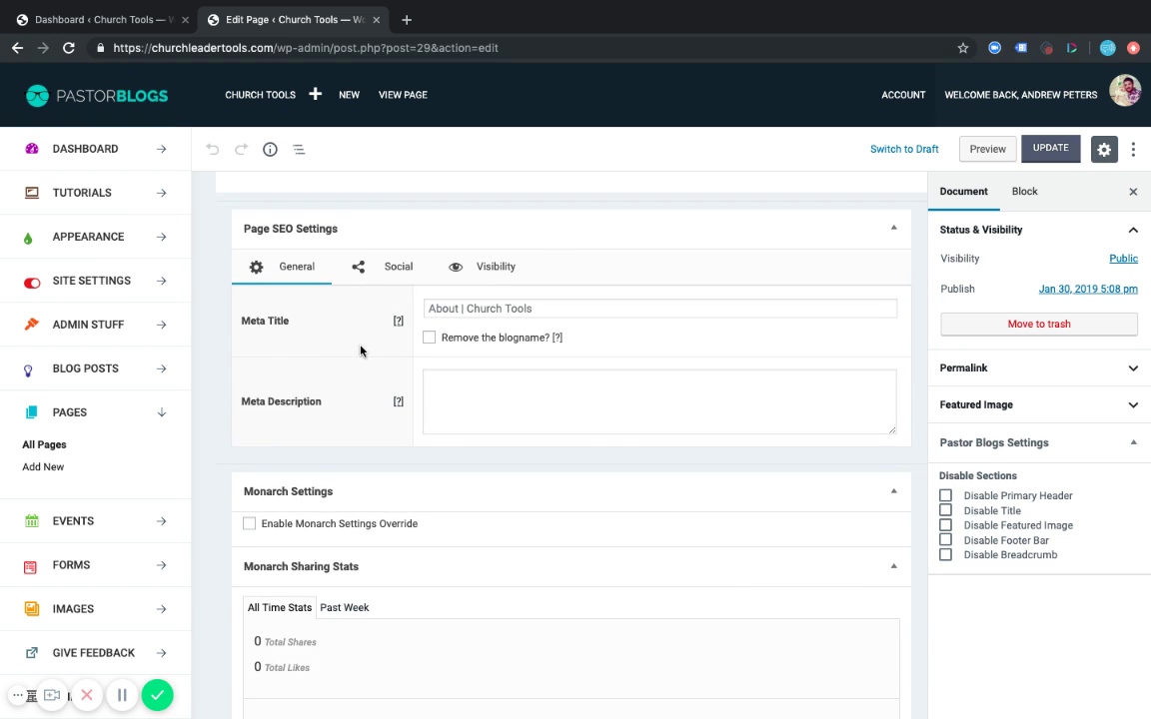
pyautogui.scroll(1, 345, 347)
pyautogui.scroll(1, 344, 347)
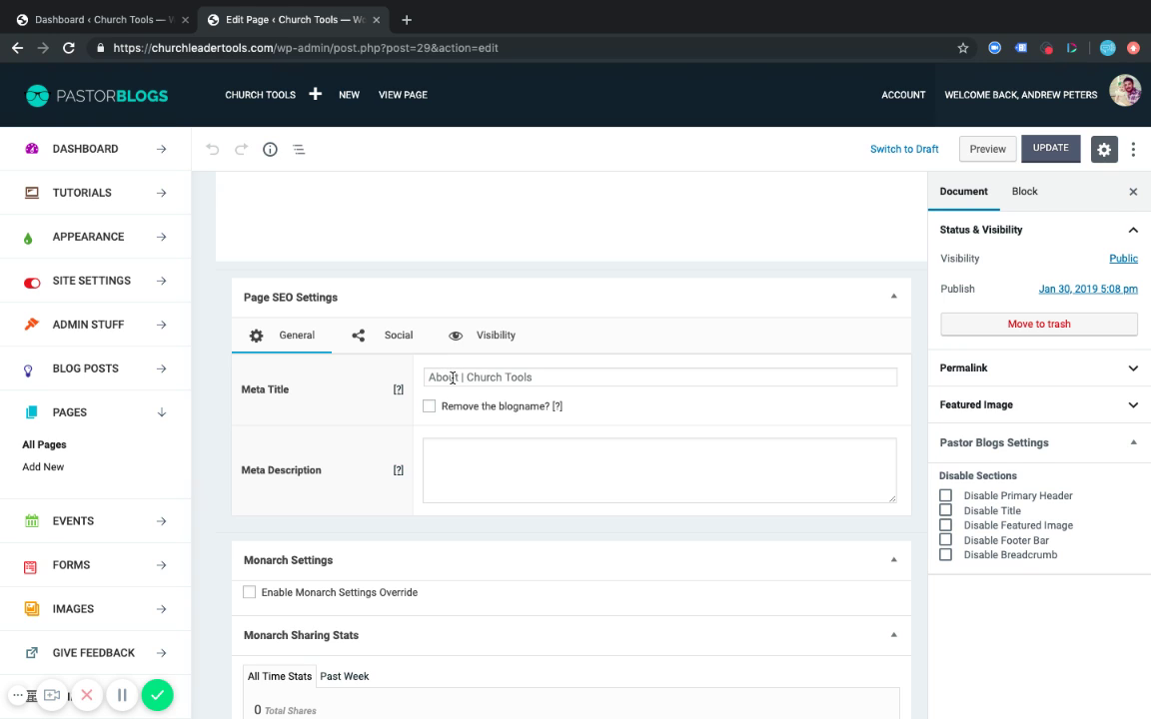
pyautogui.click(452, 378)
pyautogui.write('About')
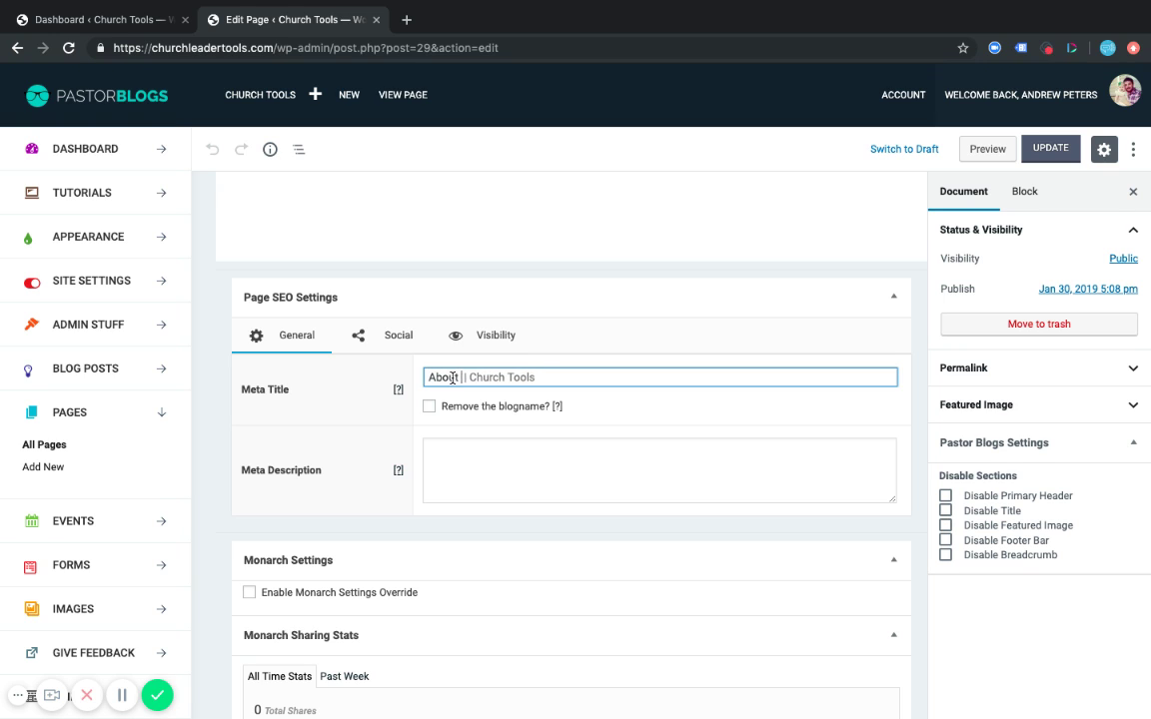
pyautogui.write(' Church Tools')
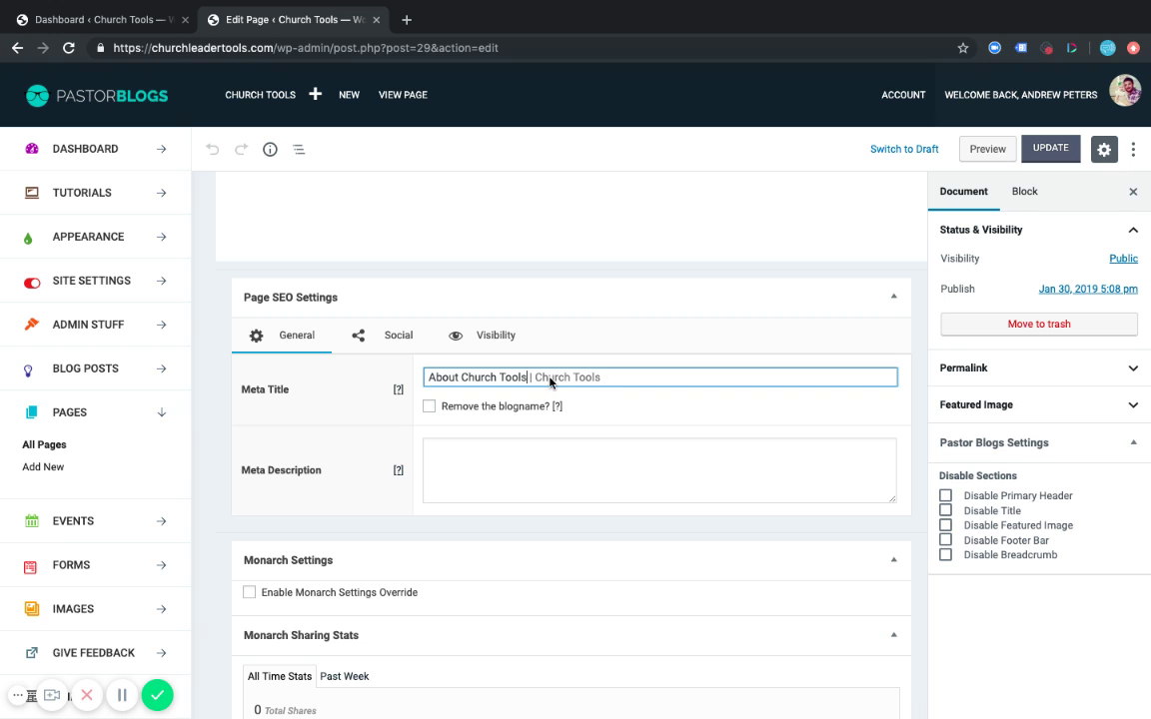
pyautogui.click(430, 406)
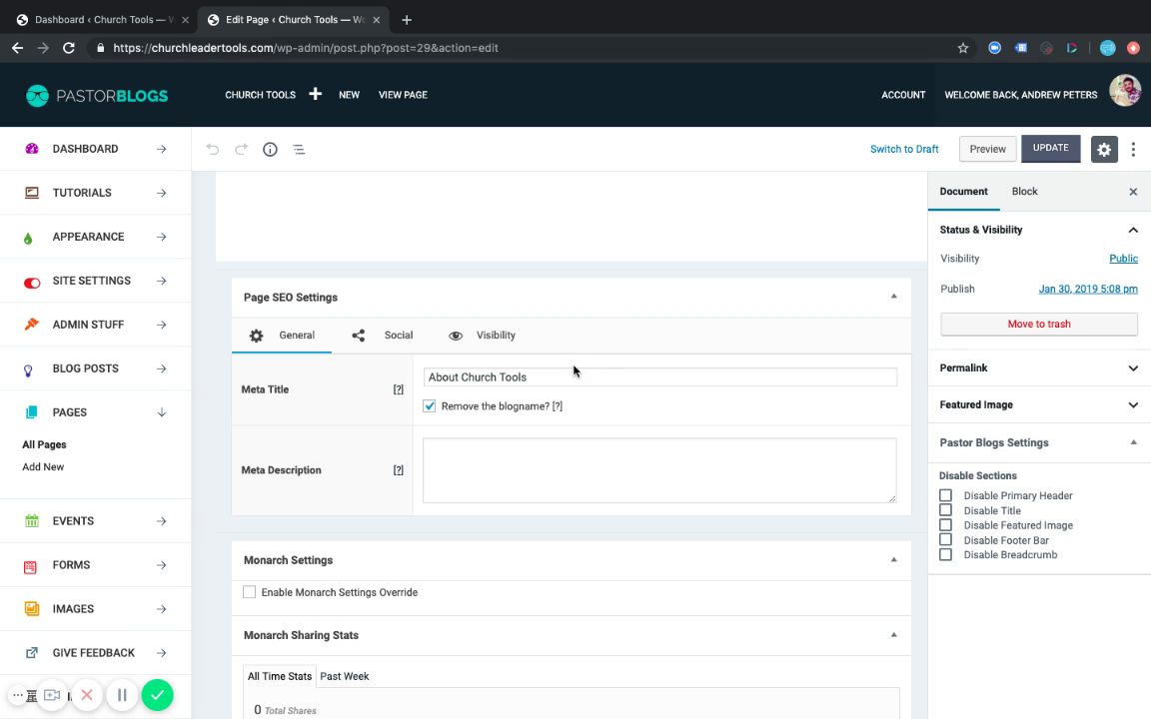
pyautogui.click(560, 374)
pyautogui.click(429, 407)
pyautogui.scroll(-1, 387, 436)
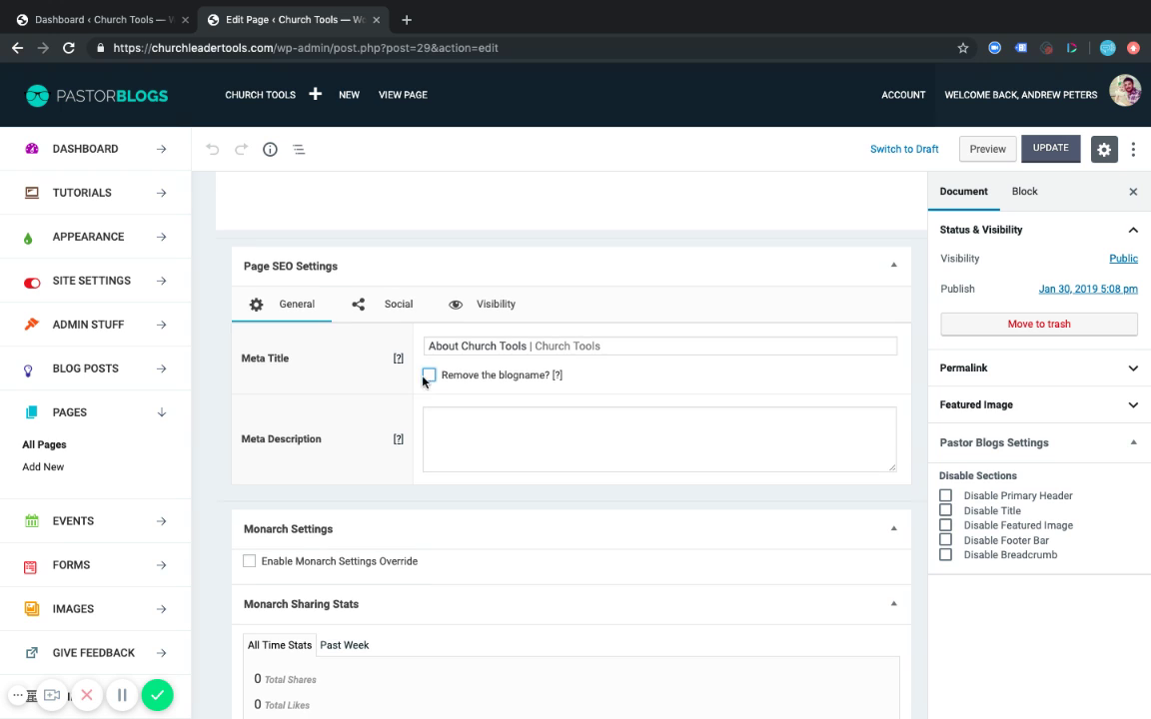
pyautogui.tripleClick(495, 347)
pyautogui.press('BackSpace')
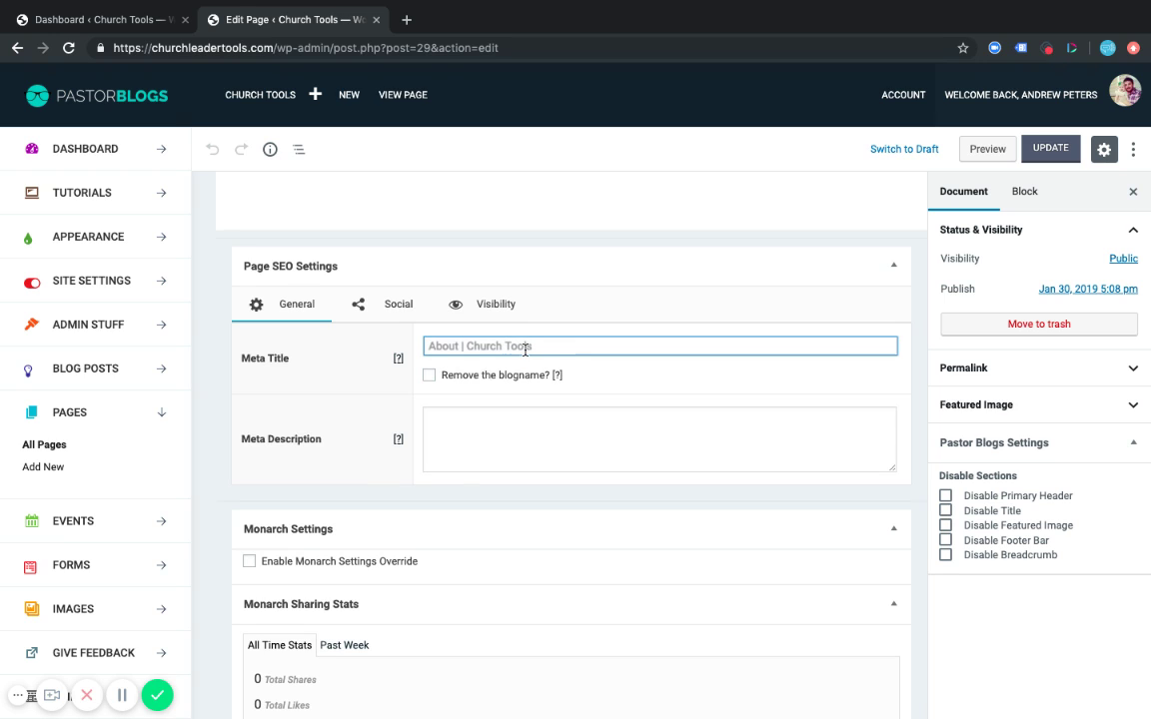
pyautogui.scroll(-1, 339, 382)
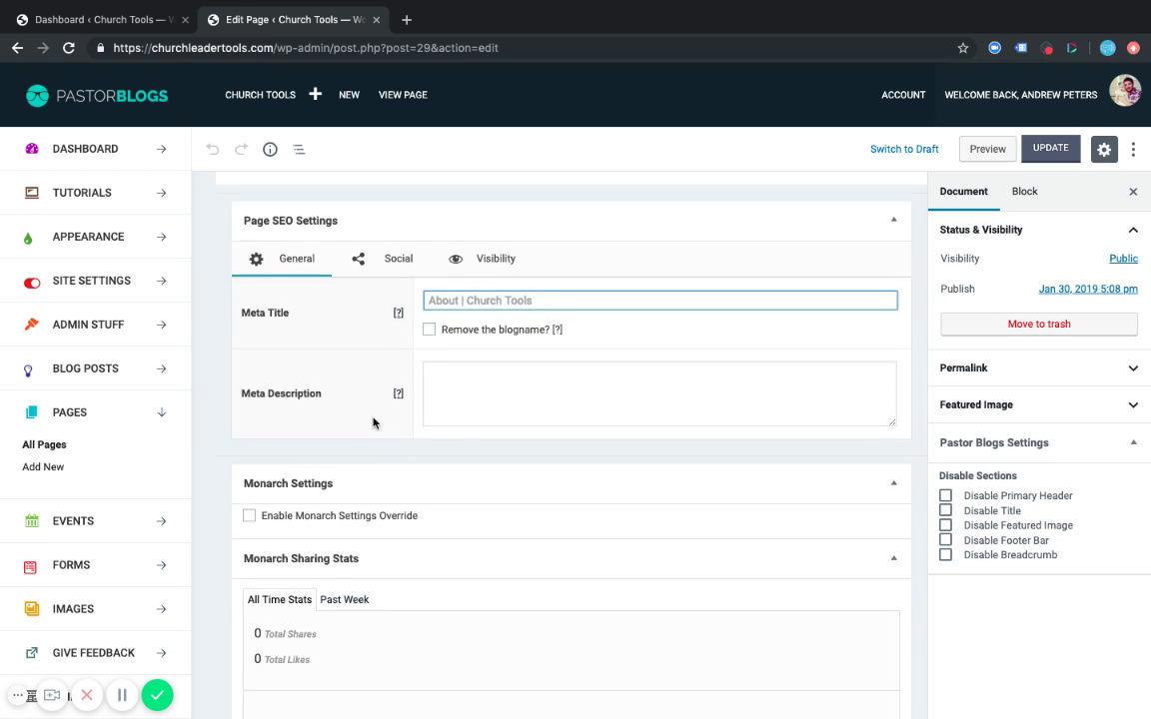
pyautogui.click(444, 385)
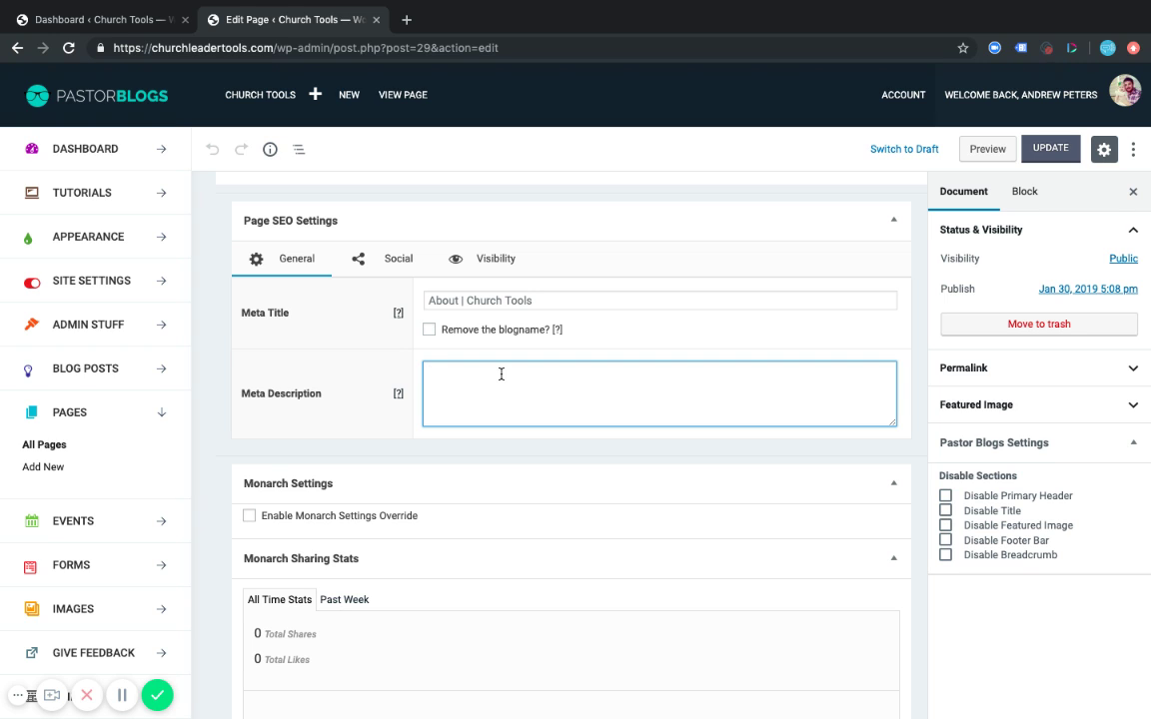
pyautogui.scroll(3, 489, 380)
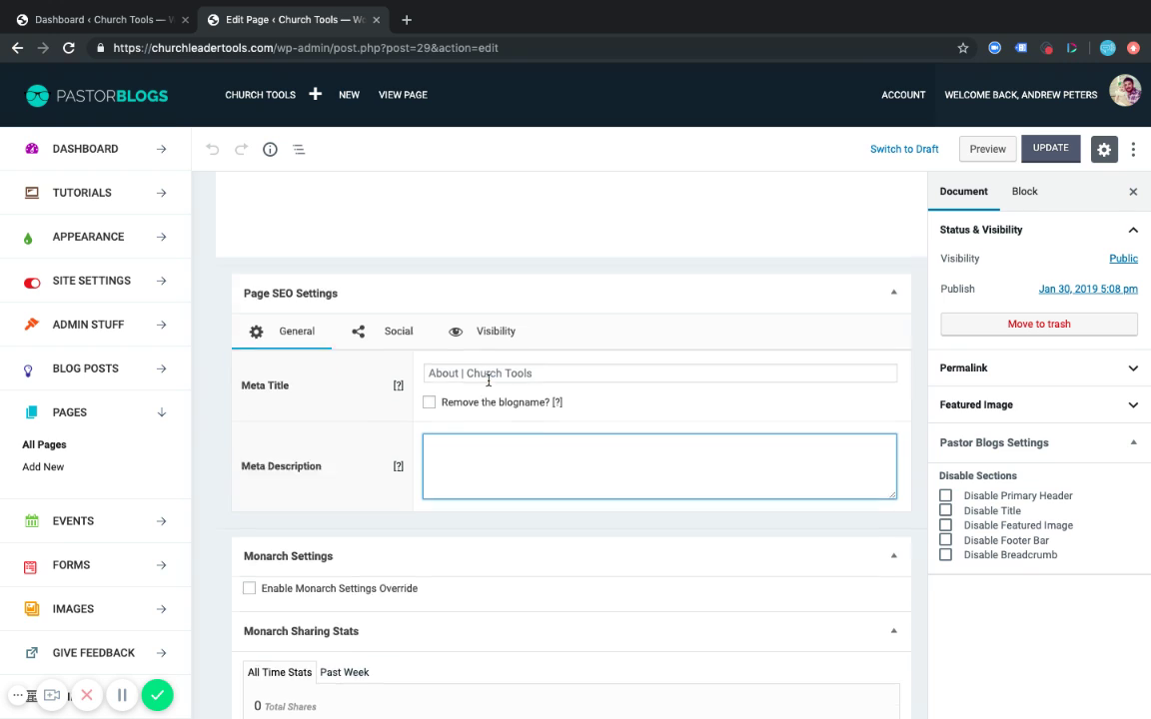
pyautogui.click(398, 96)
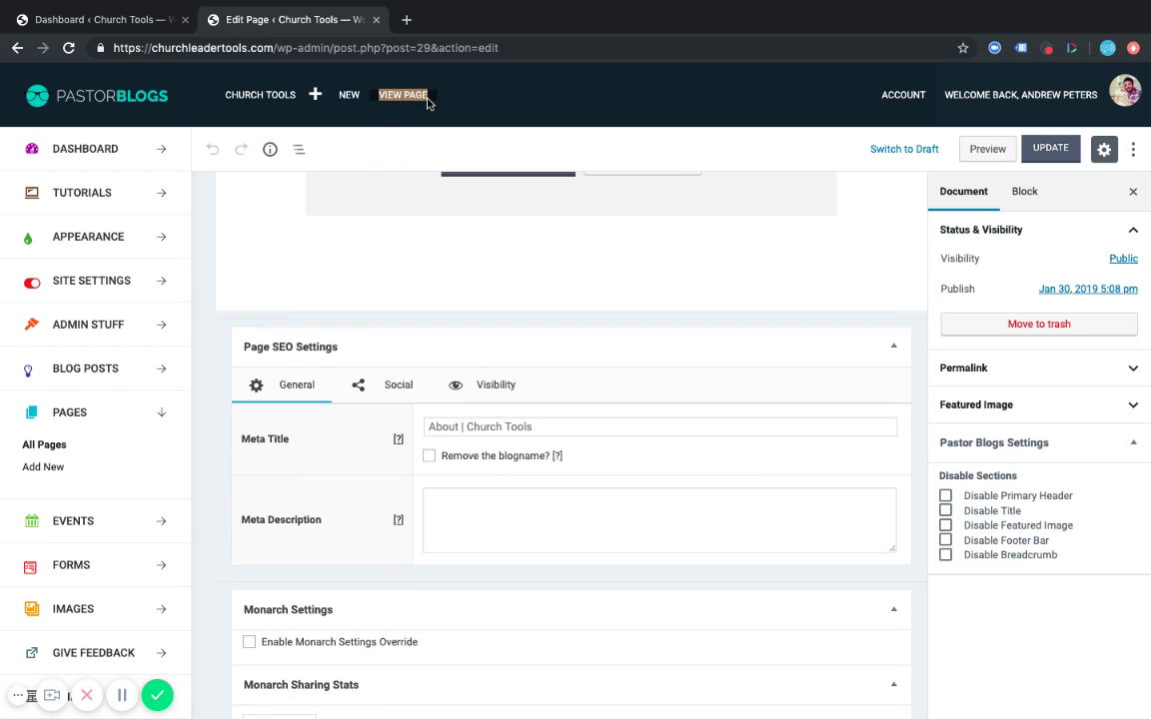
pyautogui.click(429, 104)
# Scroll through the live About page in its own tab, then return to the About editor.
pyautogui.click(434, 20)
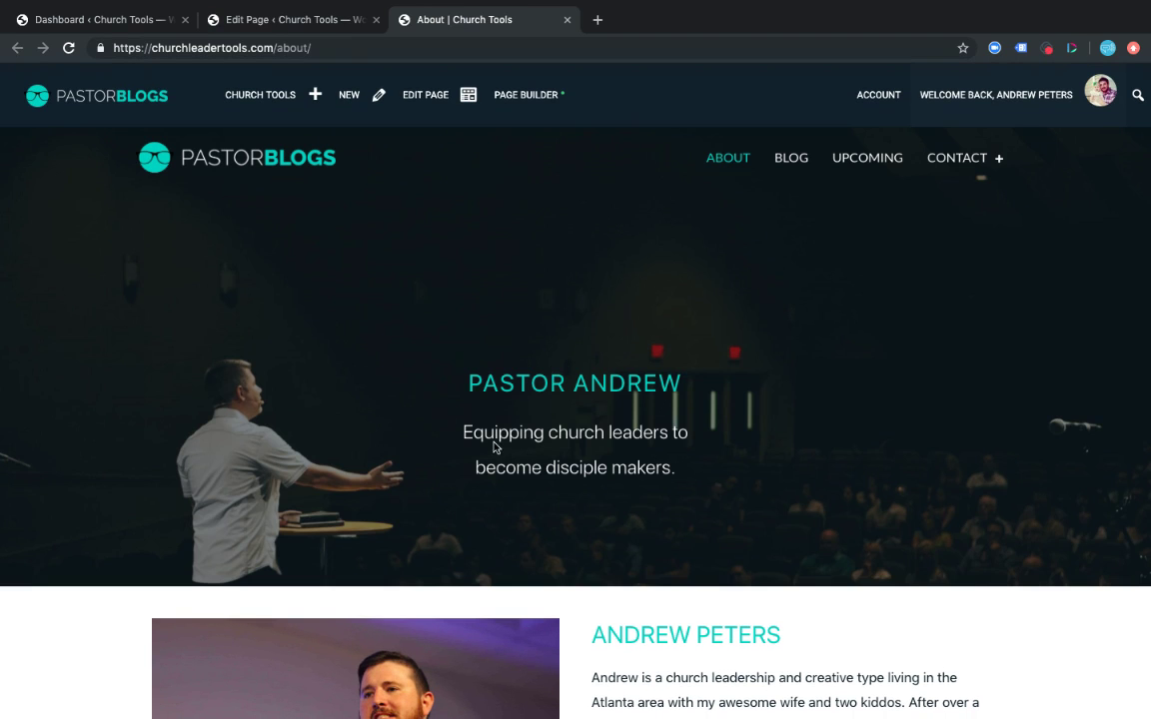
pyautogui.scroll(-3, 668, 495)
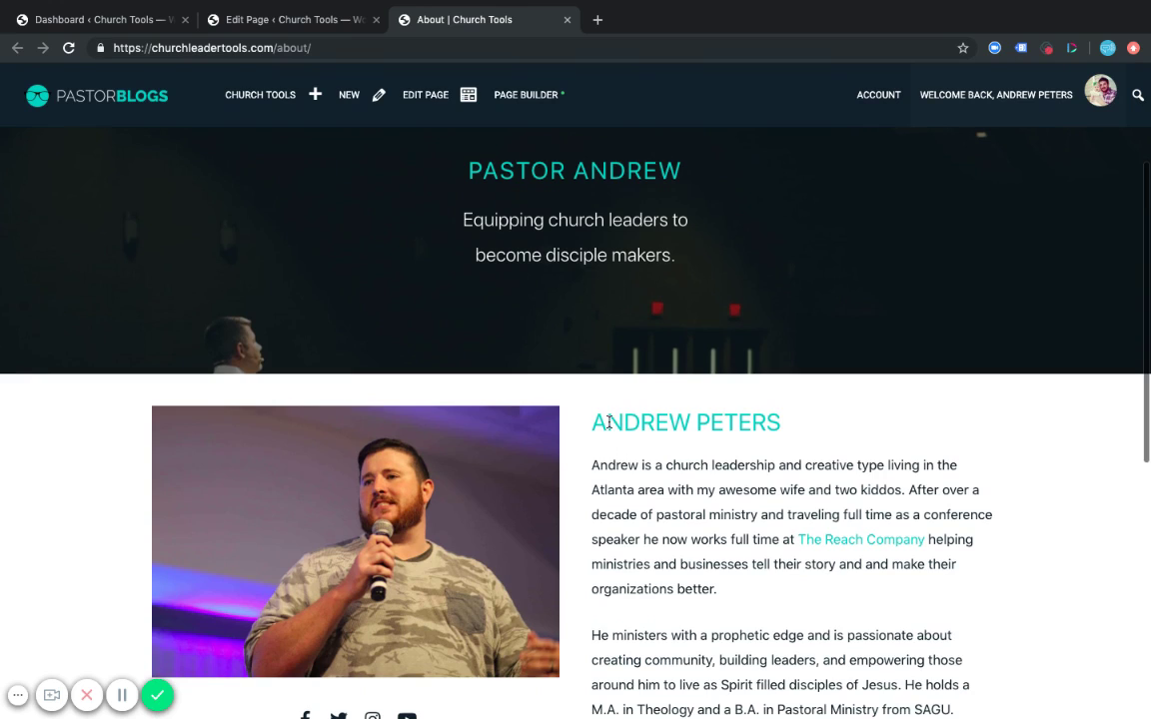
pyautogui.scroll(-2, 693, 624)
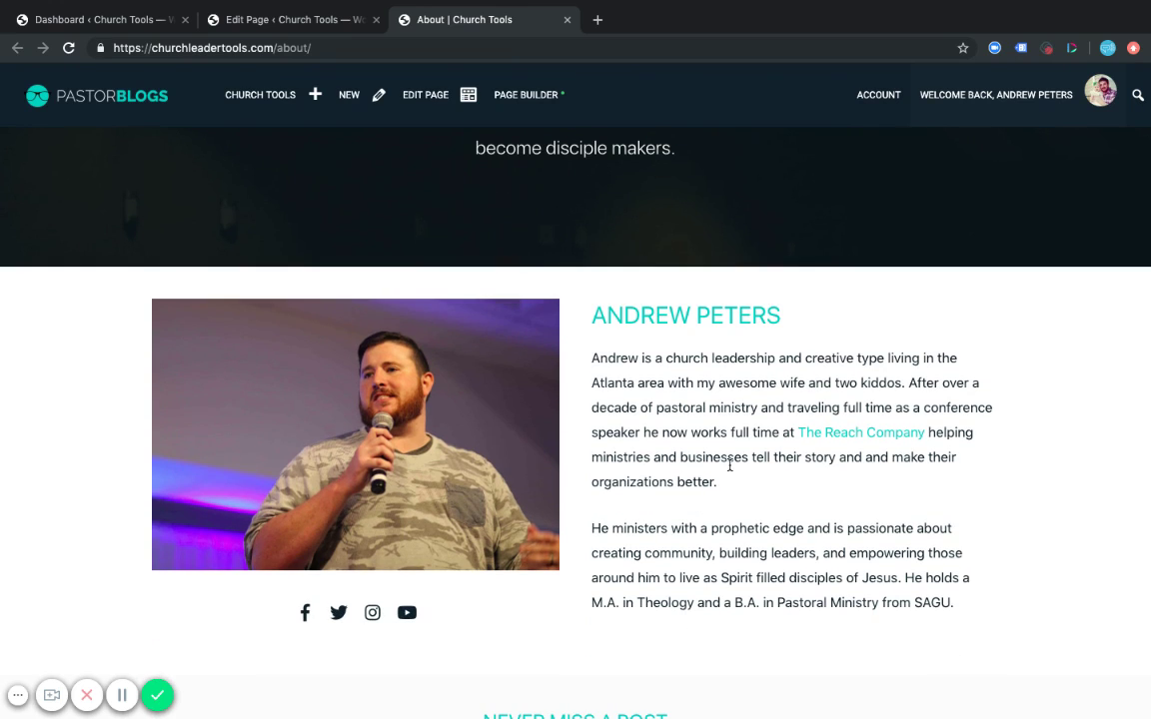
pyautogui.scroll(5, 640, 385)
pyautogui.click(299, 20)
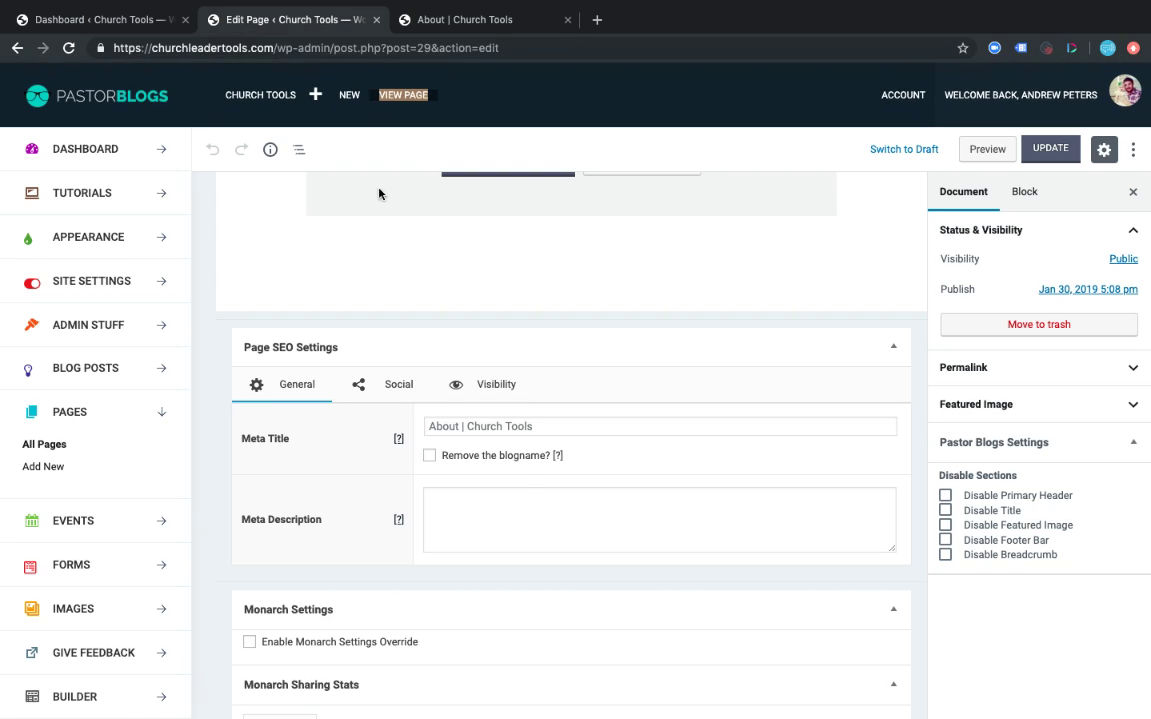
pyautogui.scroll(-1, 517, 468)
pyautogui.hotkey('ctrl', 'Tab')
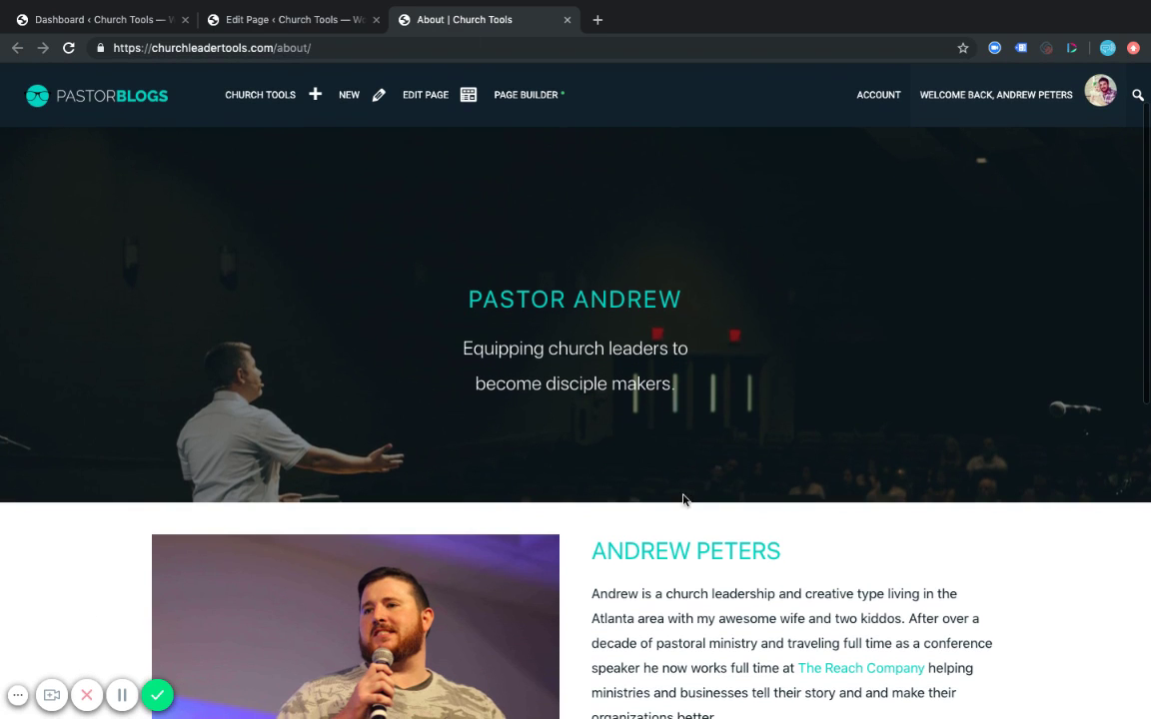
pyautogui.click(285, 19)
pyautogui.scroll(-1, 494, 367)
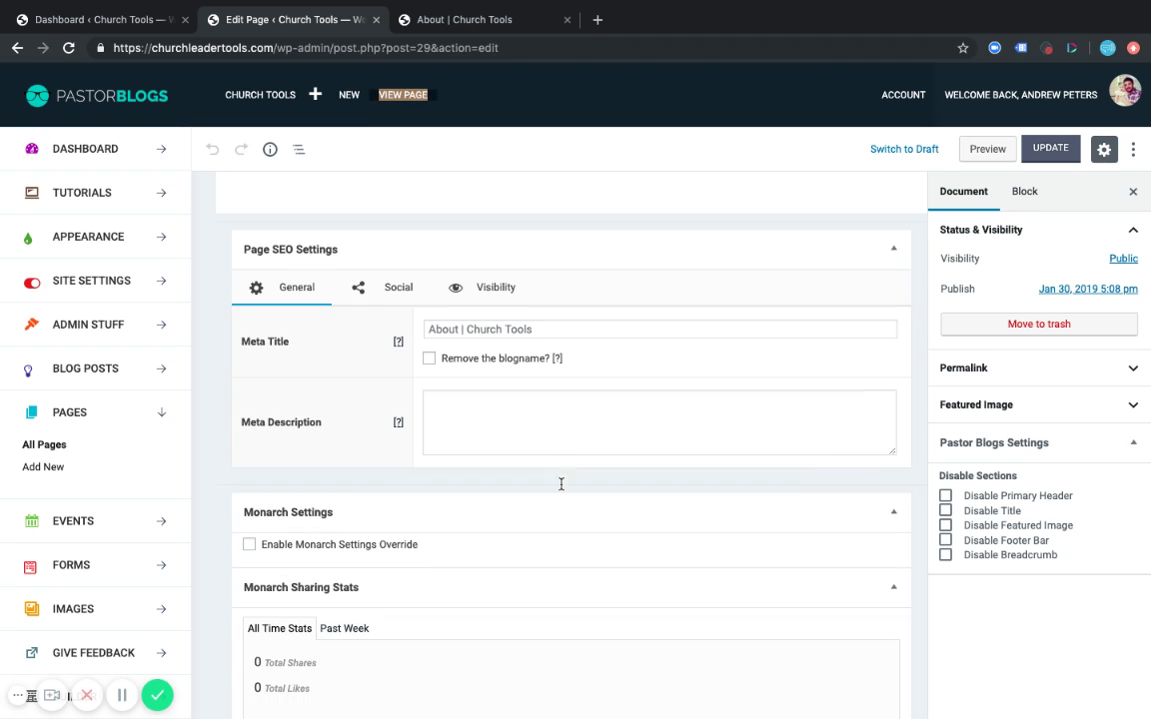
pyautogui.click(472, 413)
pyautogui.scroll(-1, 516, 406)
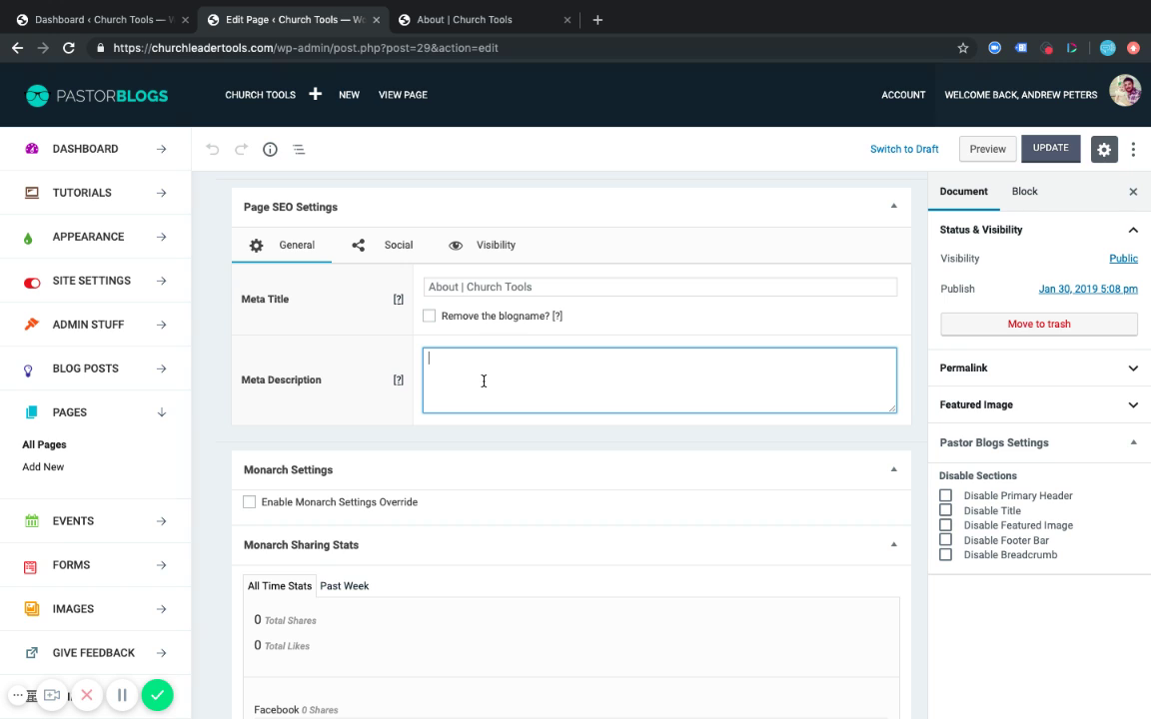
pyautogui.click(351, 362)
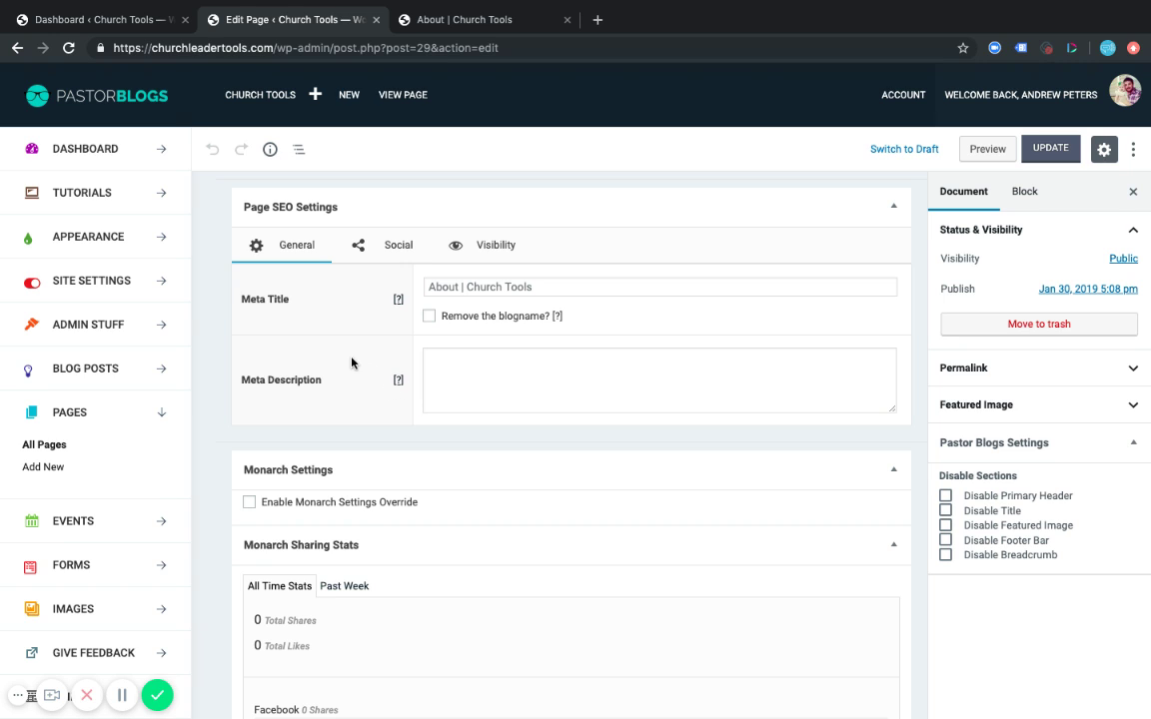
pyautogui.click(484, 368)
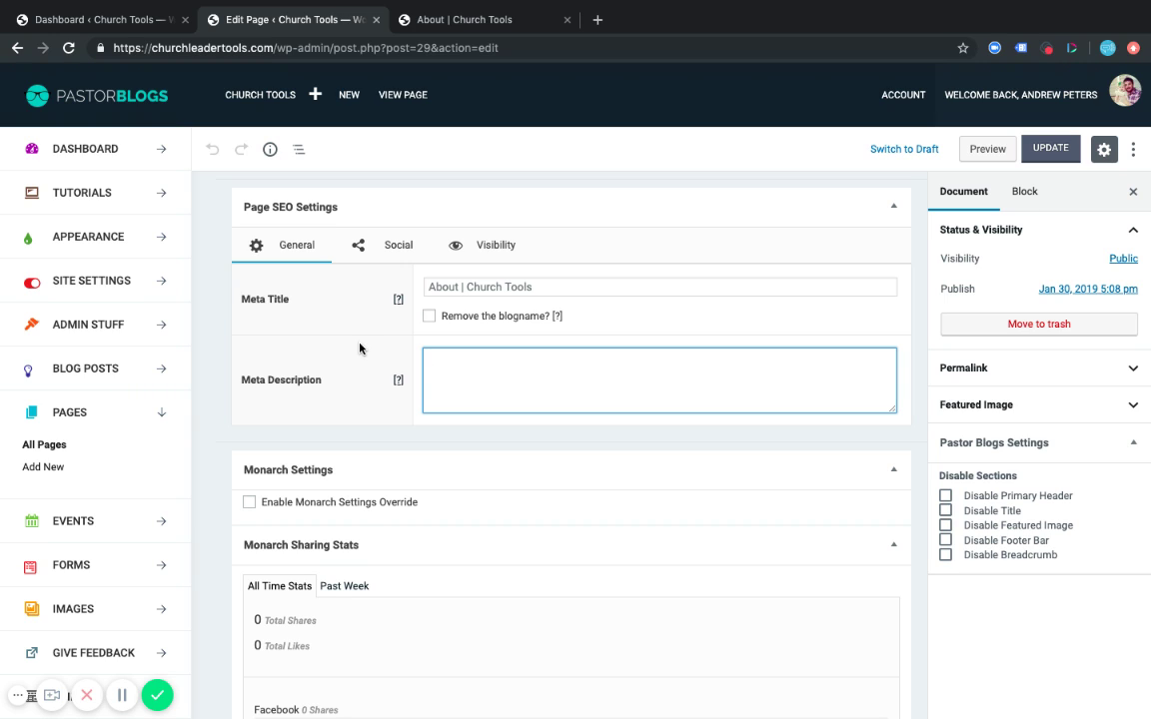
pyautogui.scroll(4, 365, 300)
pyautogui.scroll(-3, 340, 400)
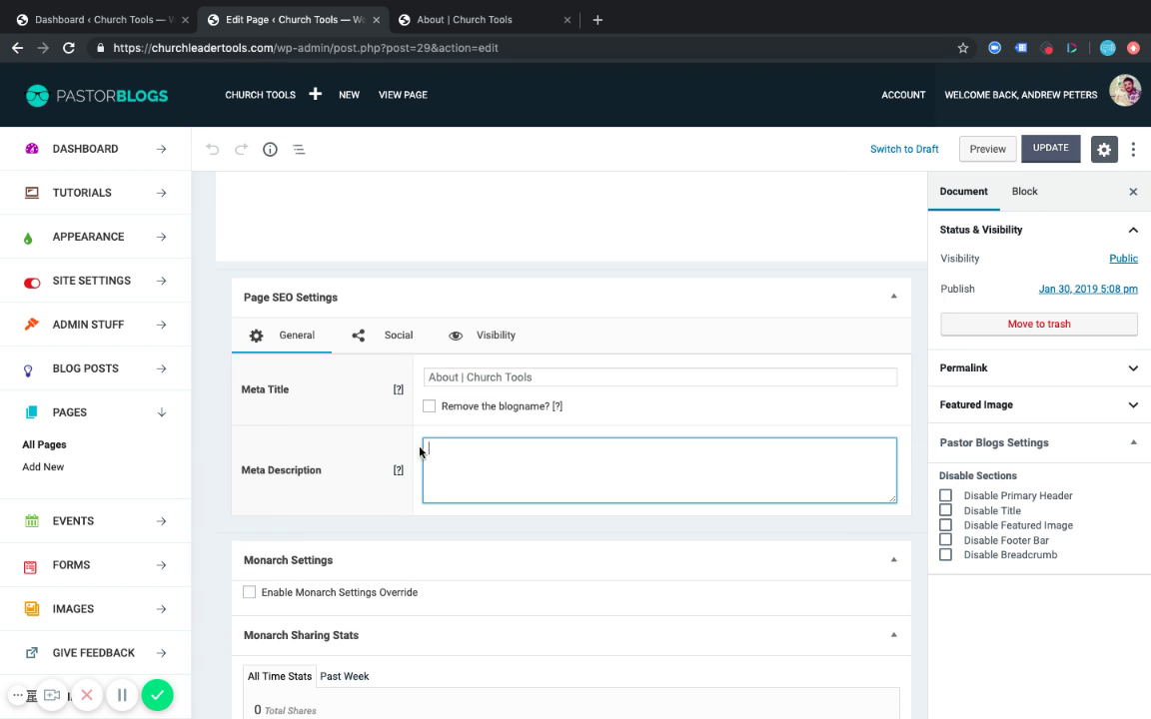
pyautogui.click(312, 374)
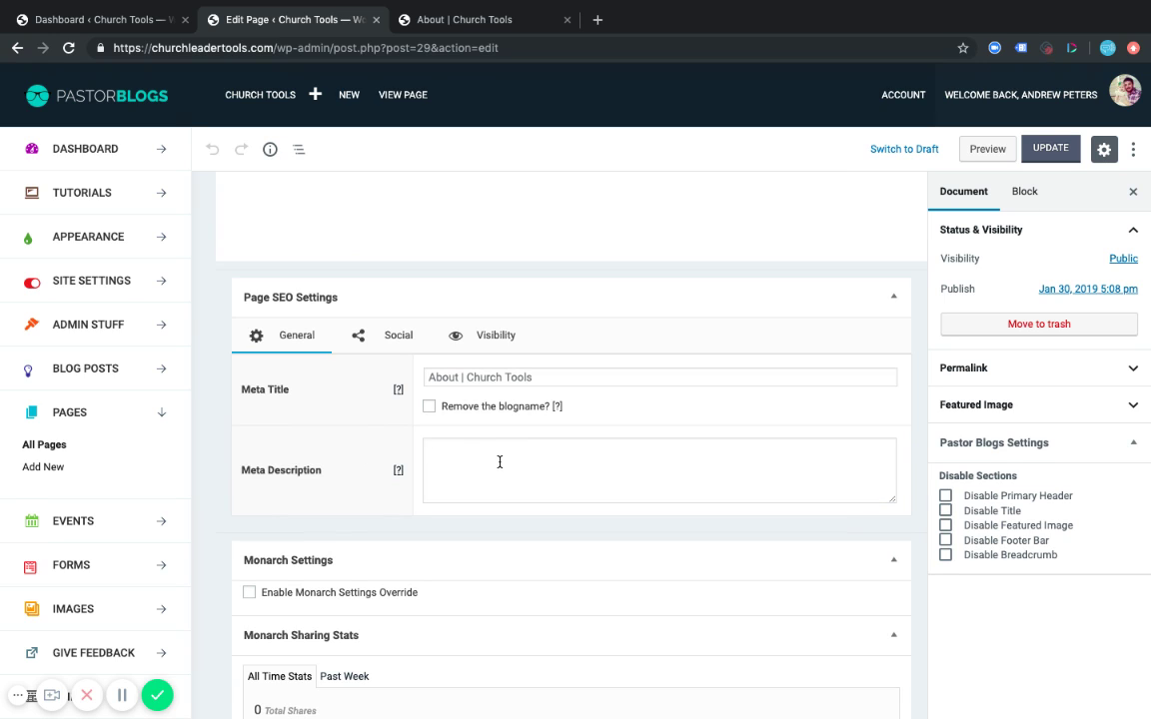
pyautogui.click(464, 440)
pyautogui.click(334, 428)
pyautogui.scroll(2, 333, 393)
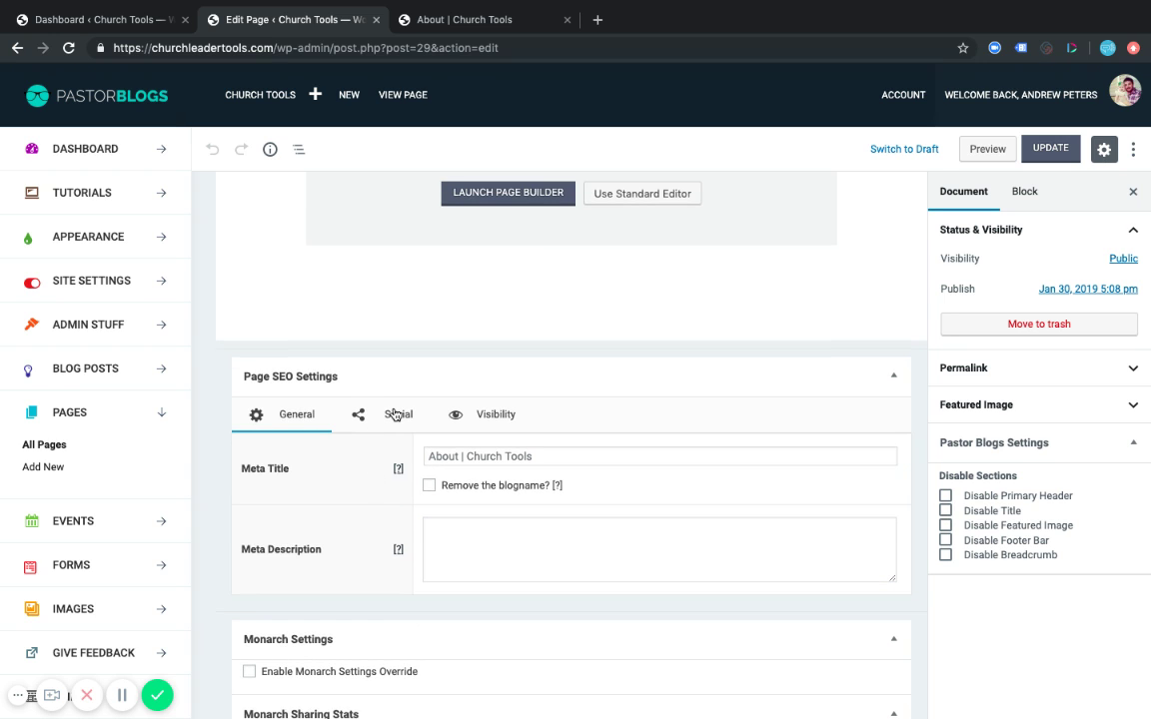
# Show the Social tab of the About page's SEO settings.
pyautogui.click(380, 415)
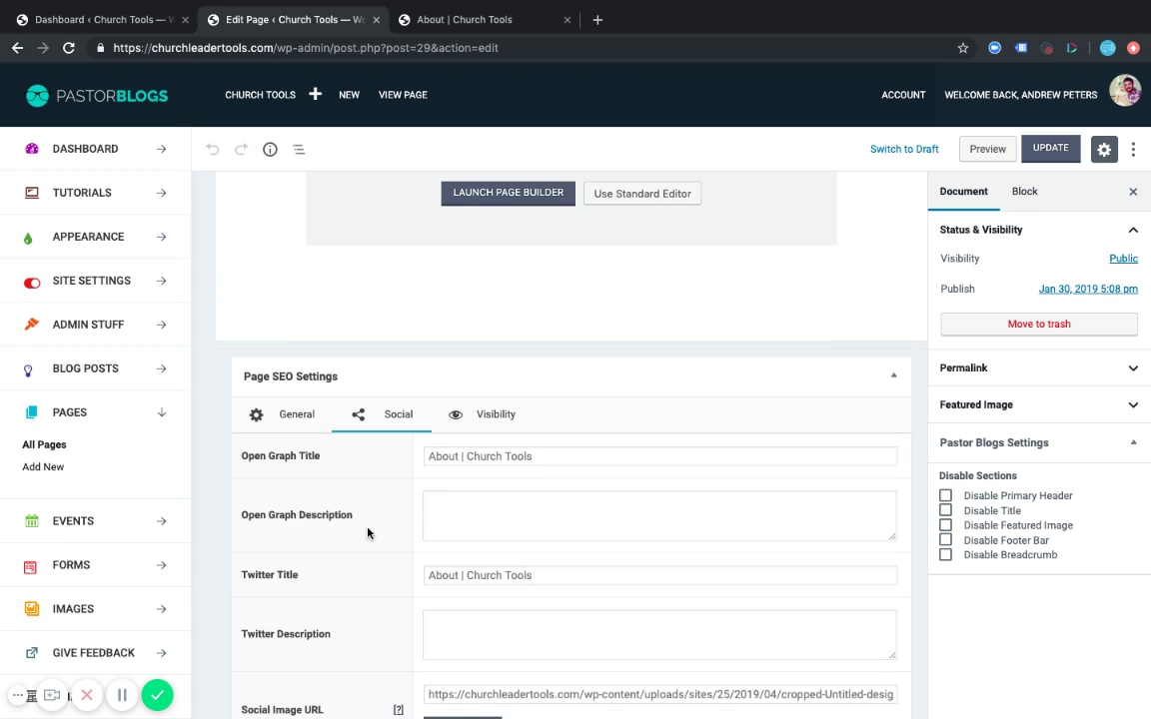
pyautogui.scroll(-2, 368, 532)
pyautogui.scroll(-3, 367, 533)
pyautogui.scroll(1, 372, 482)
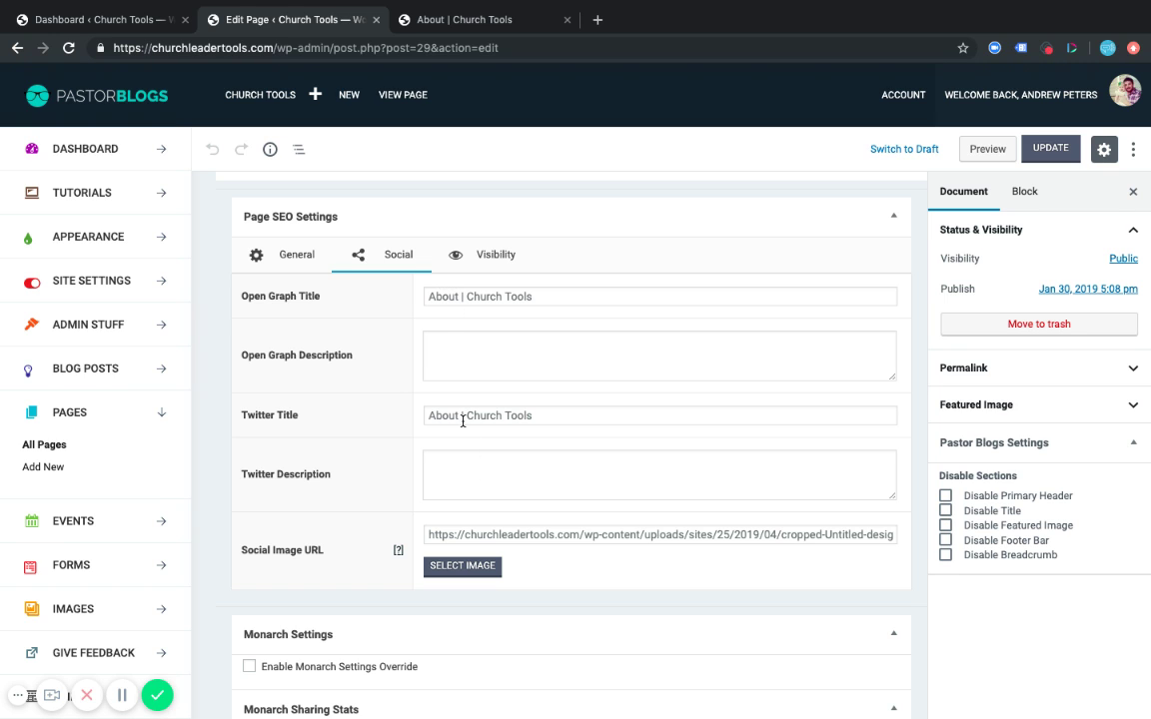
pyautogui.scroll(-2, 393, 496)
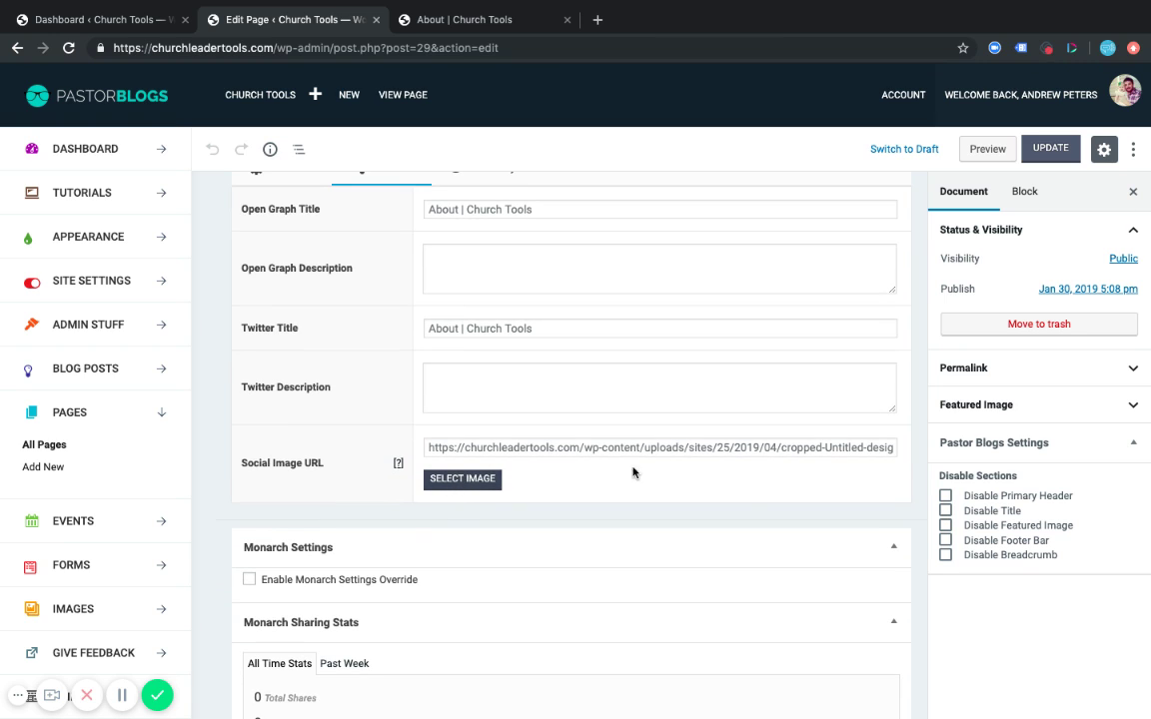
# Set the speaker photo Untitled-design-6 as the About page's featured image.
pyautogui.click(1076, 405)
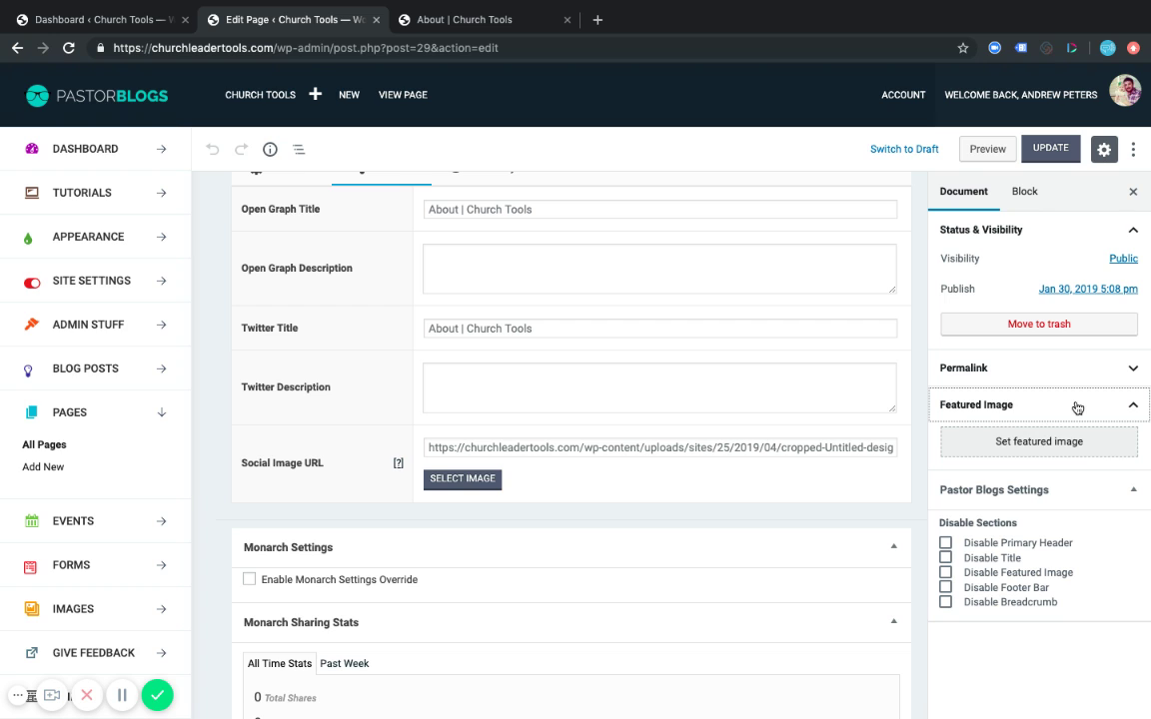
pyautogui.click(1032, 441)
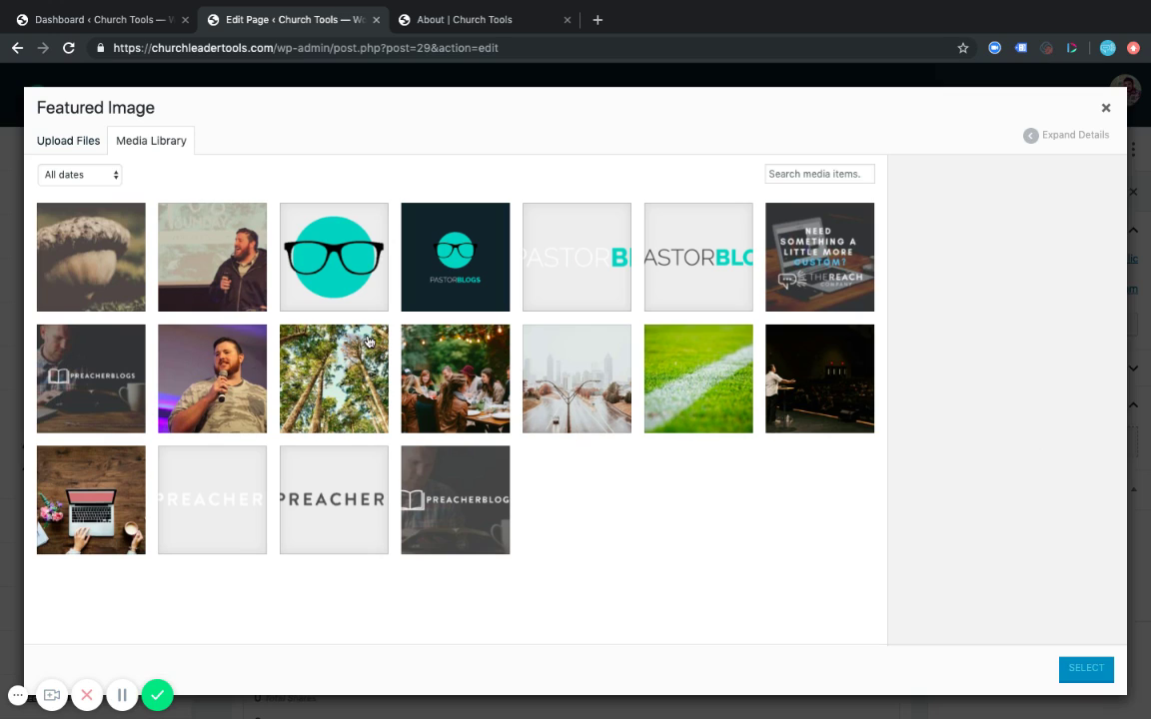
pyautogui.click(186, 246)
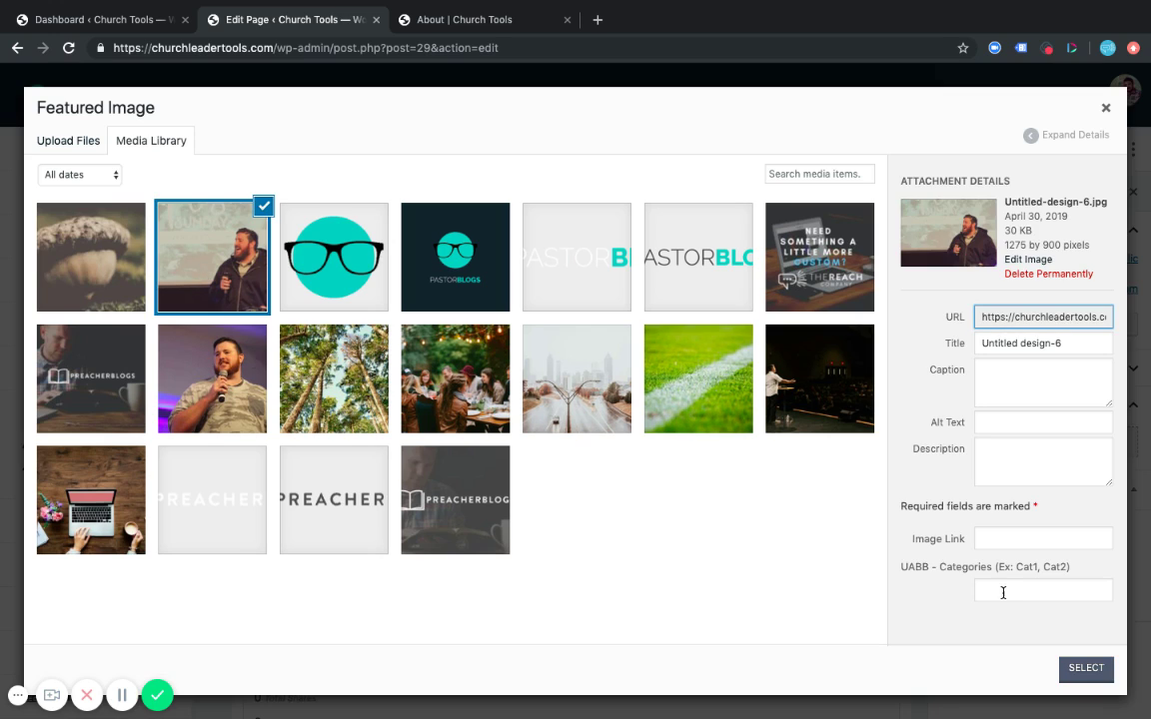
pyautogui.click(1079, 668)
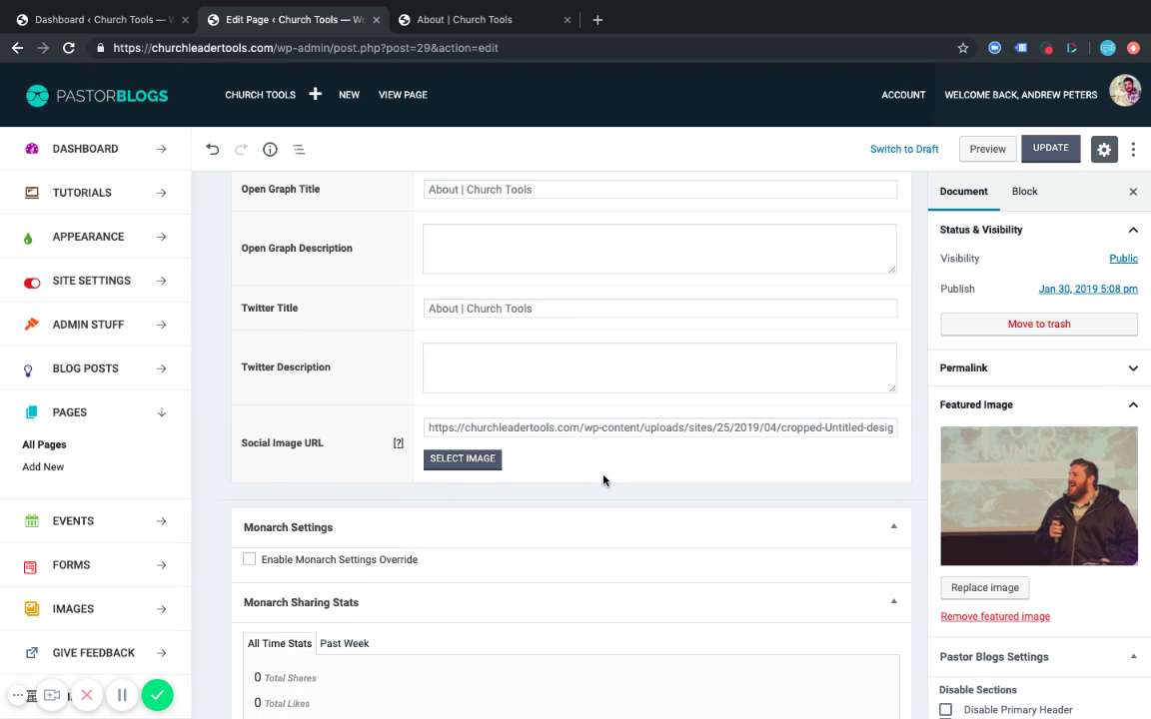
# Use the uncropped Untitled-design-6.jpg speaker photo as the About page's Social Image URL.
pyautogui.click(462, 460)
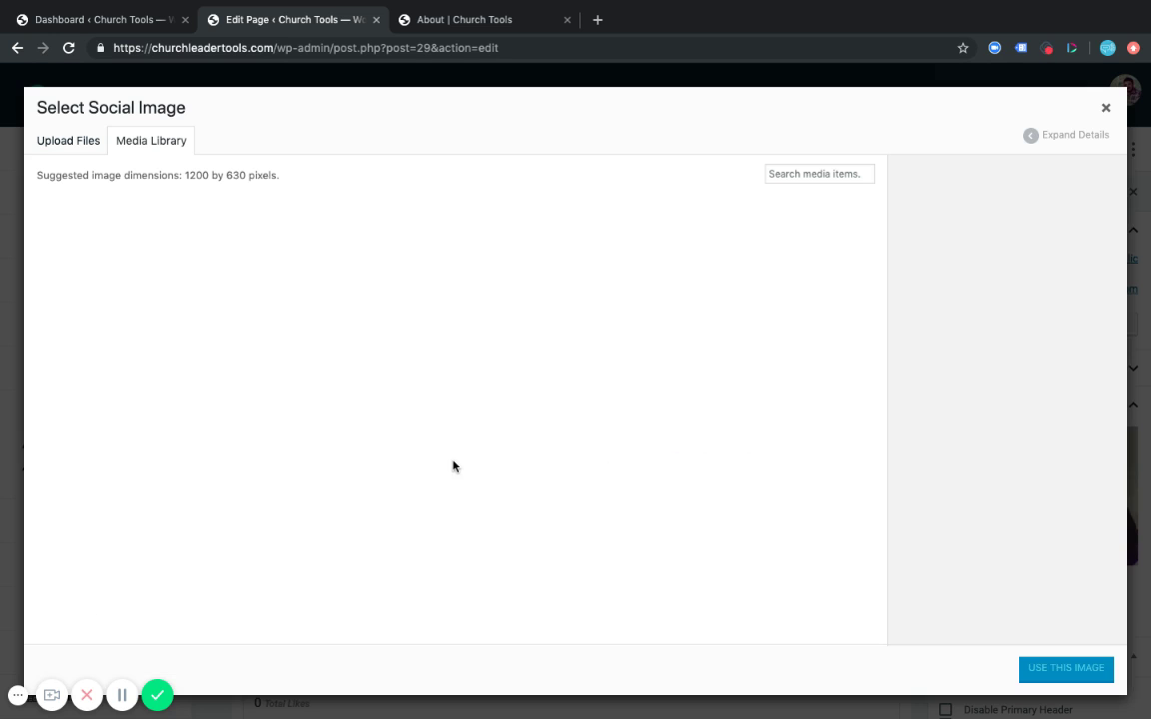
pyautogui.click(212, 263)
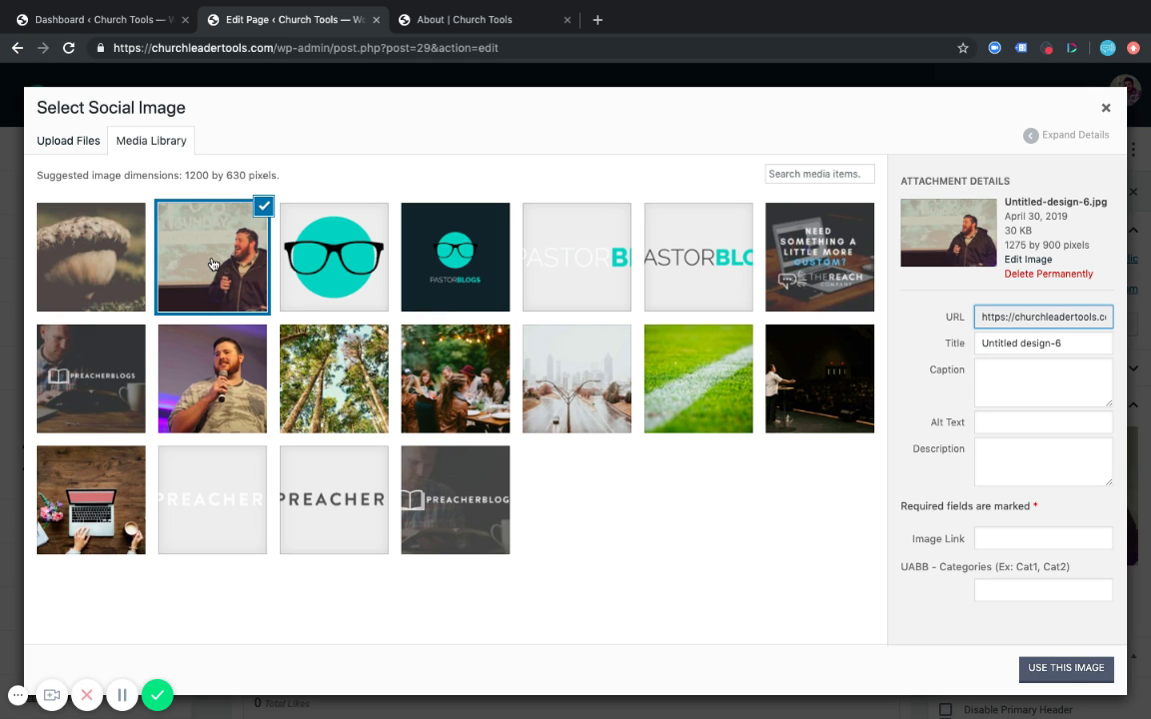
pyautogui.click(1053, 663)
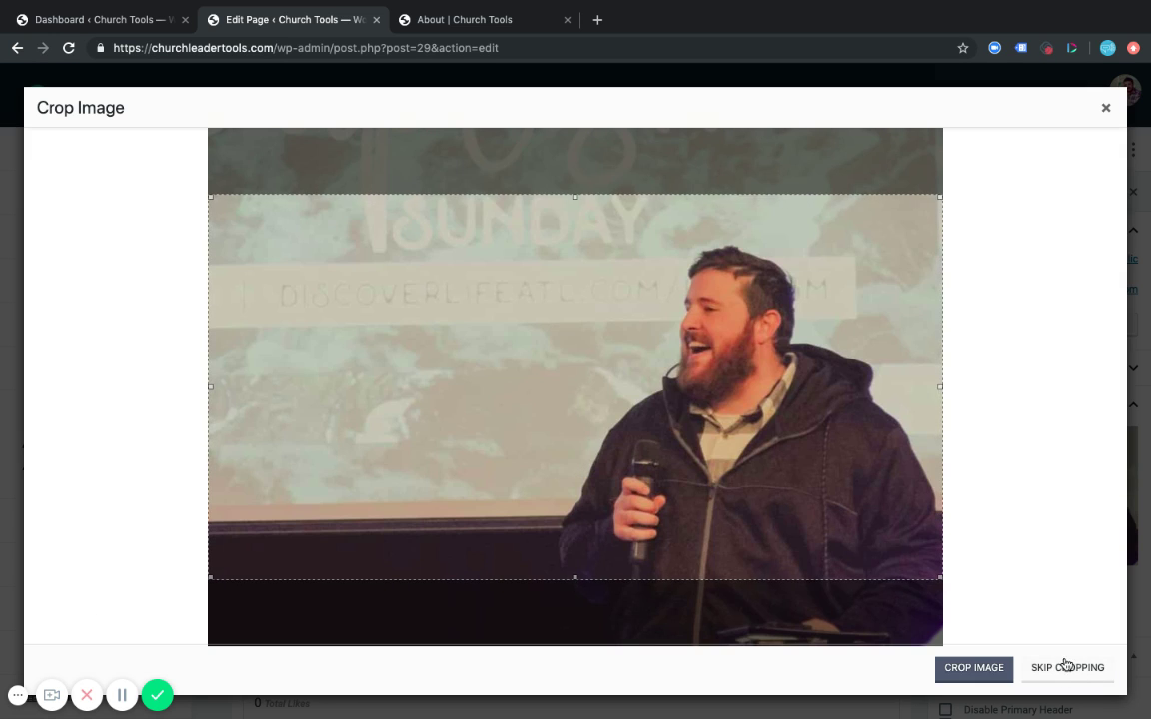
pyautogui.click(1057, 671)
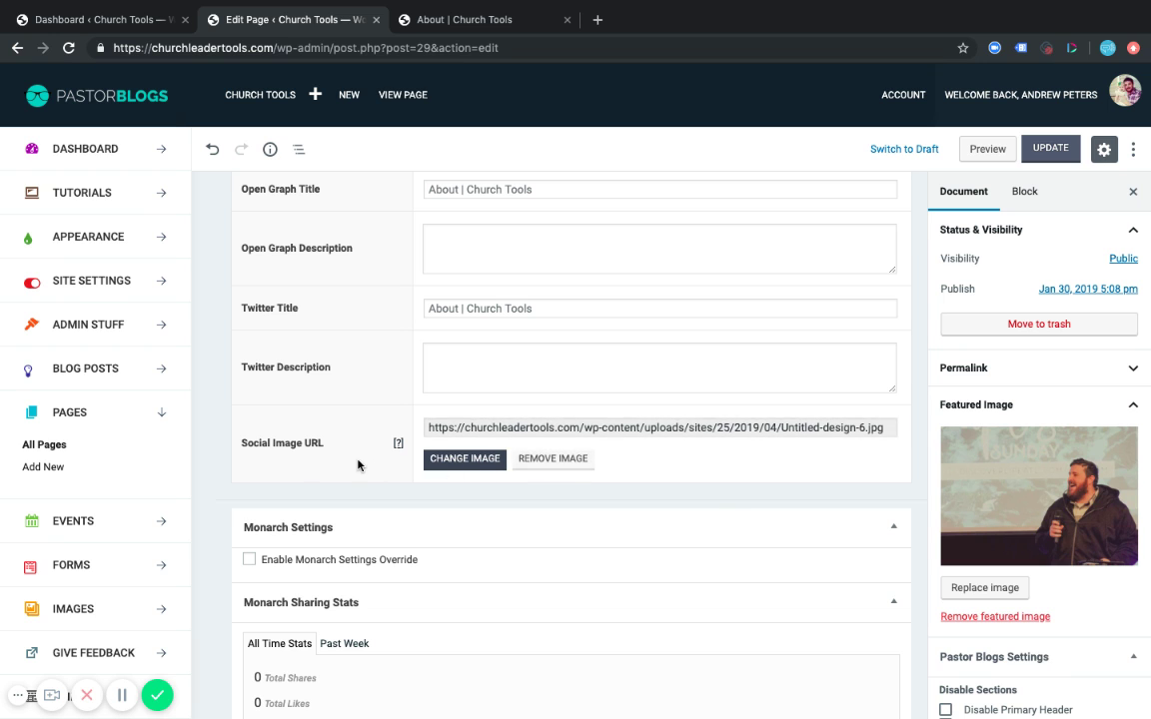
pyautogui.scroll(1, 357, 465)
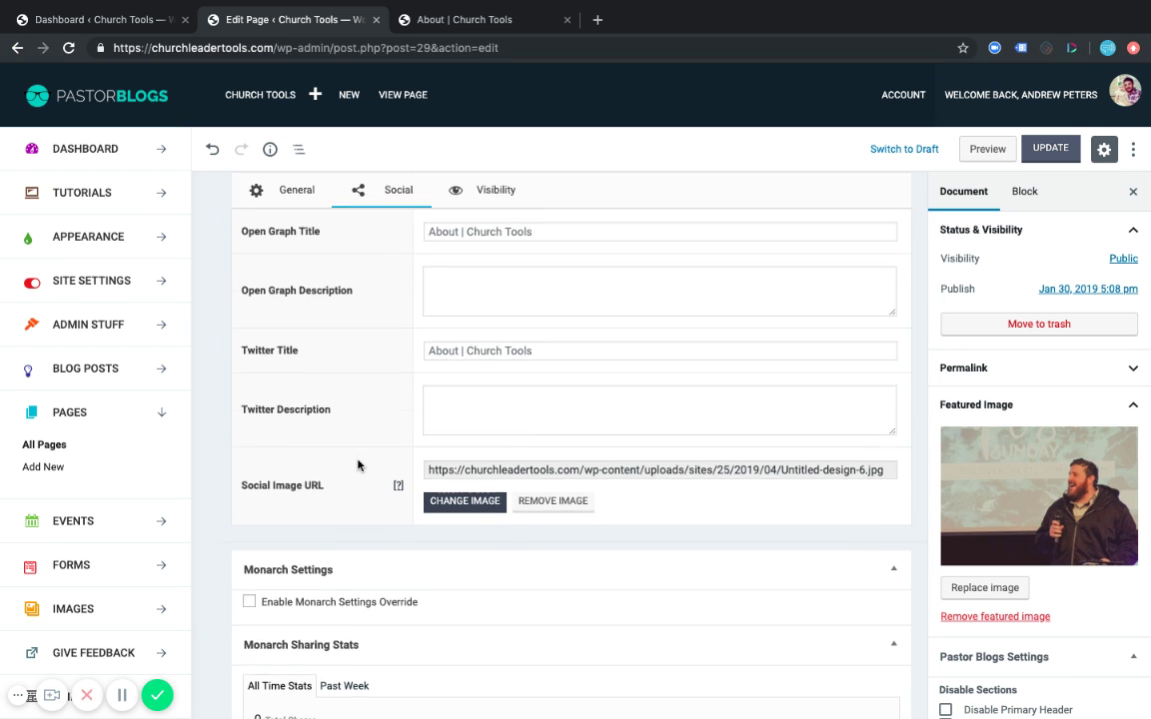
pyautogui.scroll(-1, 357, 464)
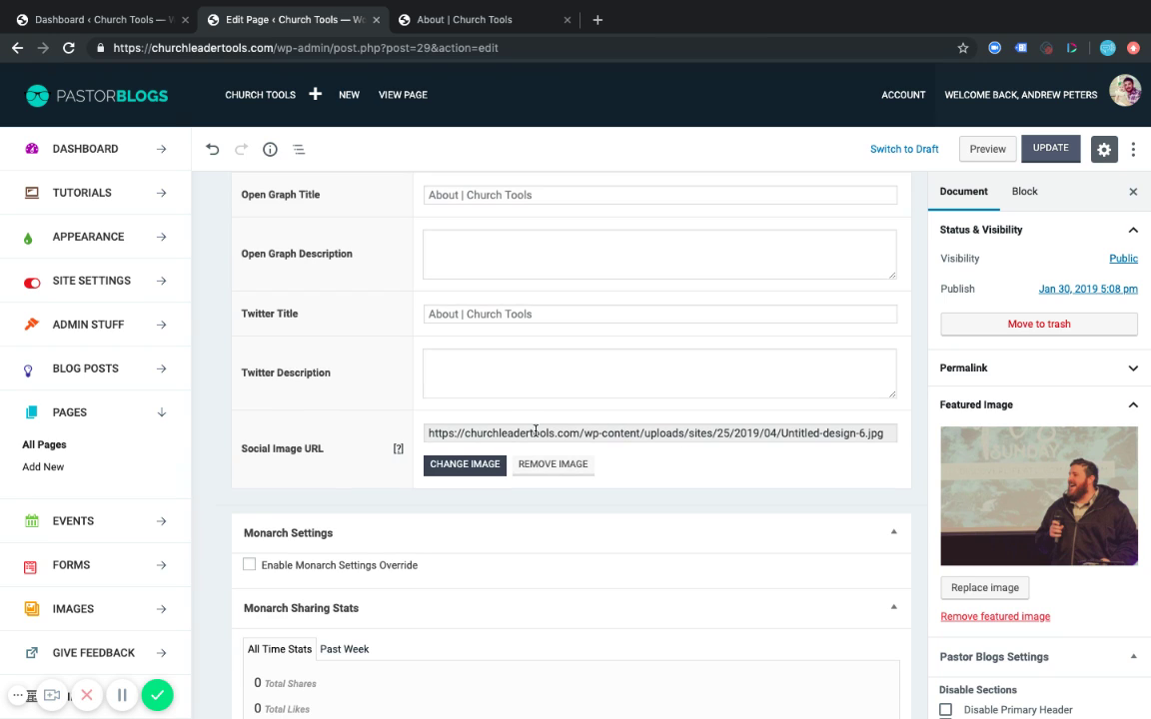
pyautogui.scroll(2, 669, 439)
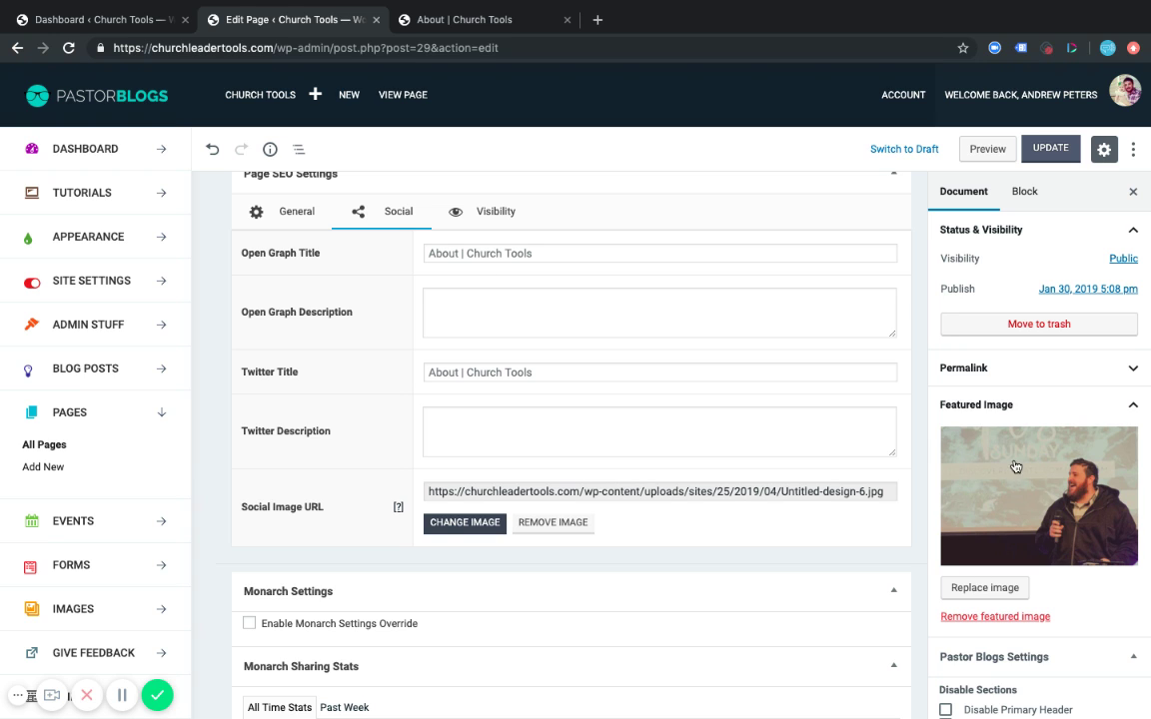
pyautogui.scroll(-1, 1019, 483)
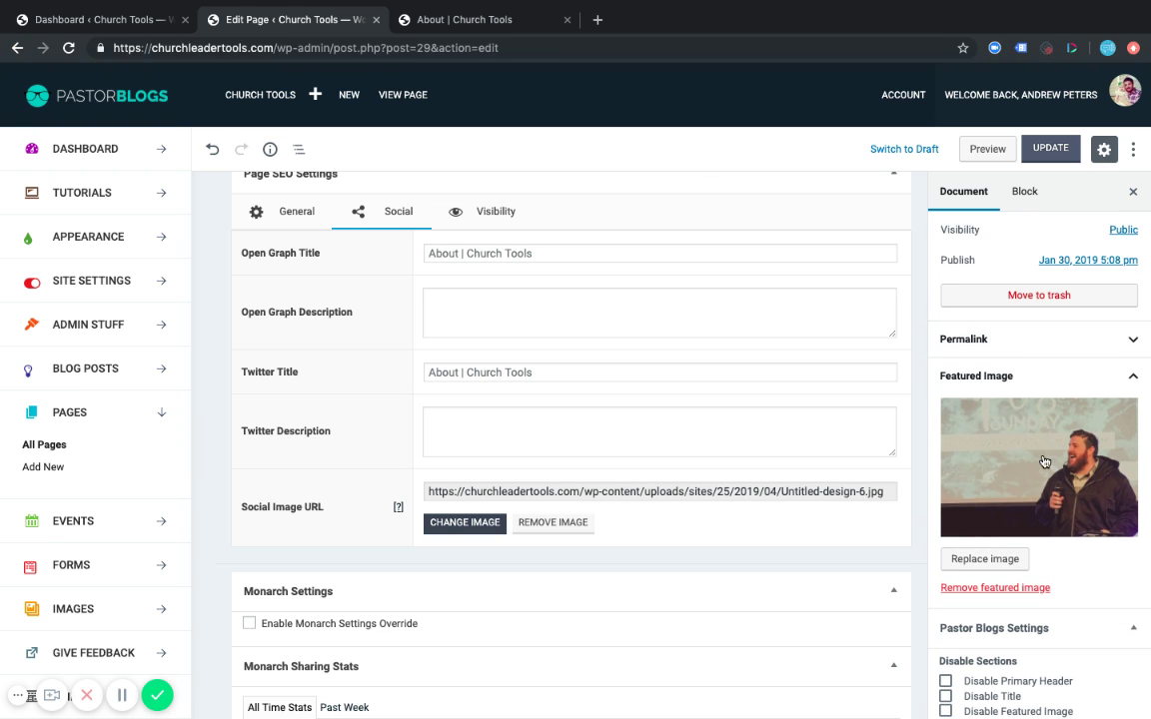
pyautogui.click(464, 19)
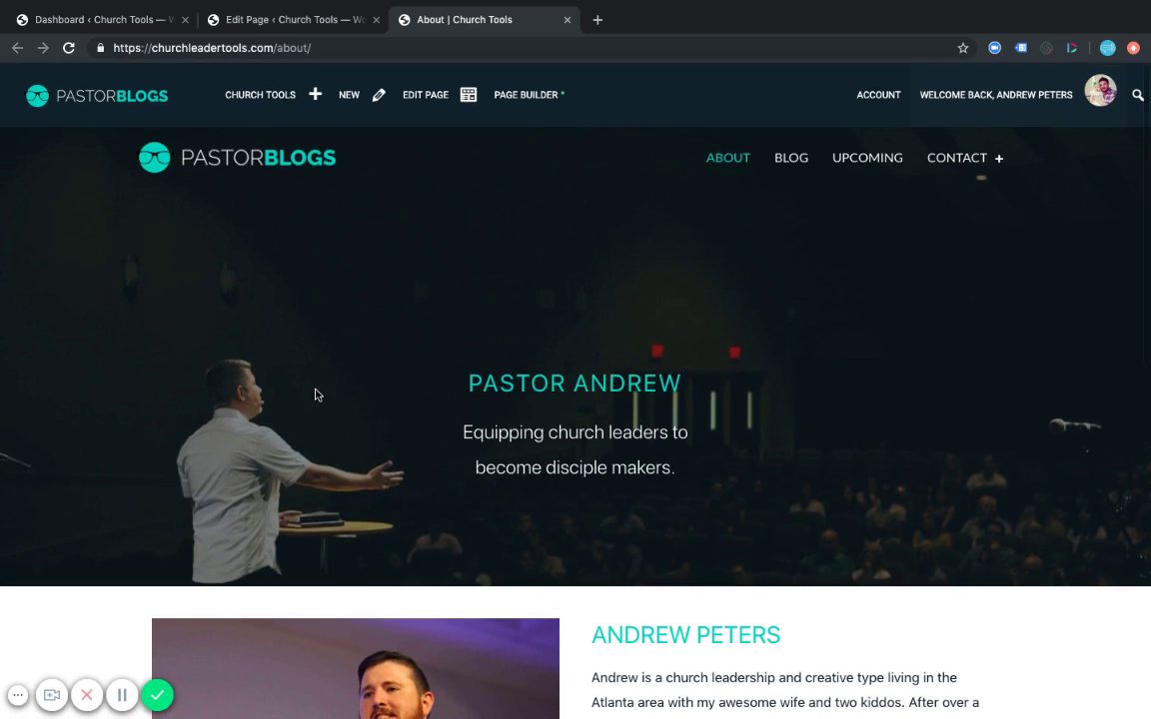
pyautogui.scroll(-3, 365, 414)
pyautogui.scroll(-4, 644, 472)
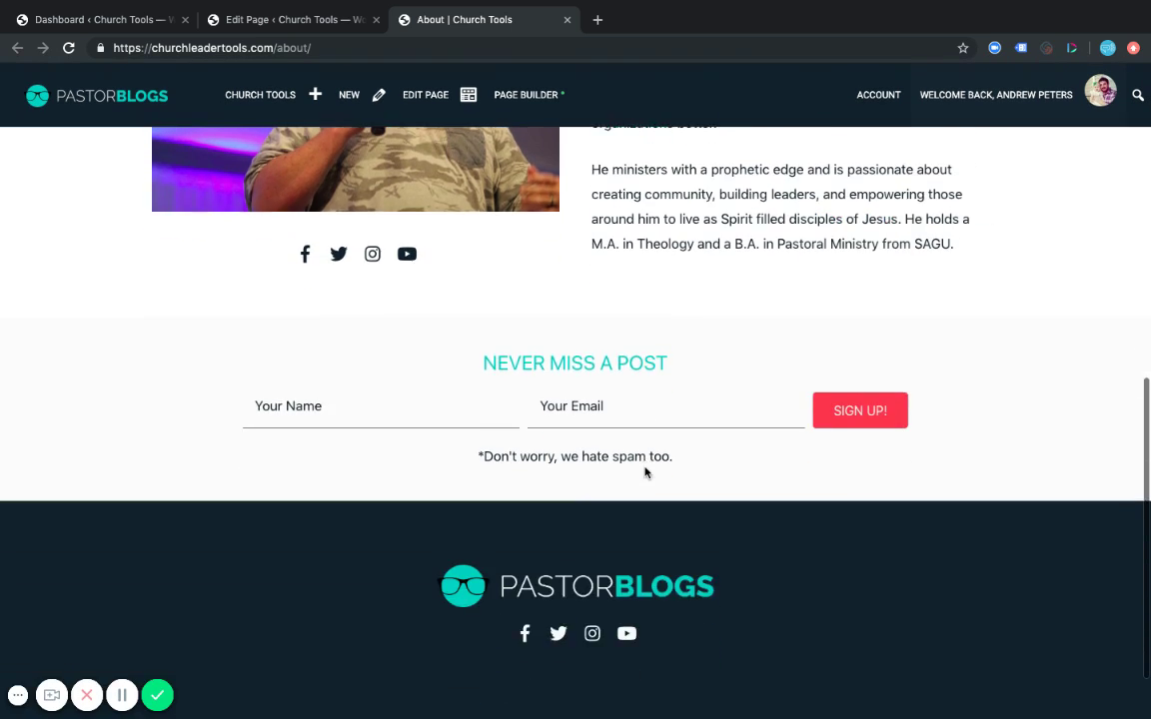
pyautogui.scroll(6, 645, 472)
pyautogui.click(295, 19)
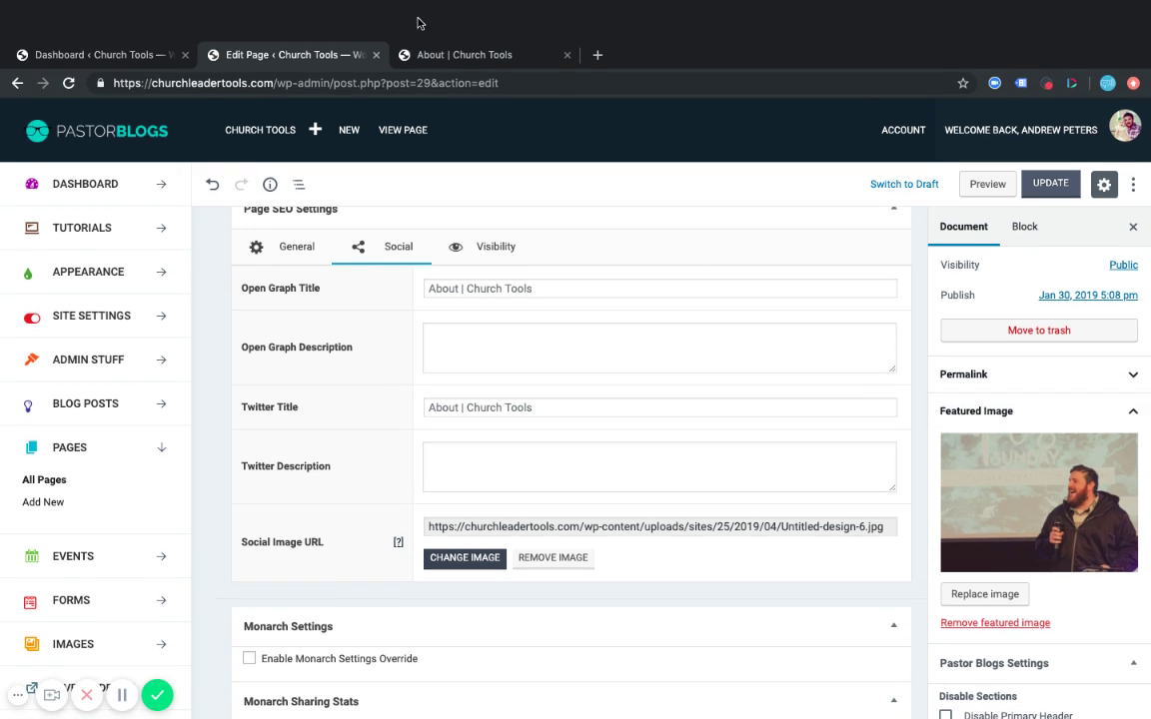
pyautogui.click(468, 20)
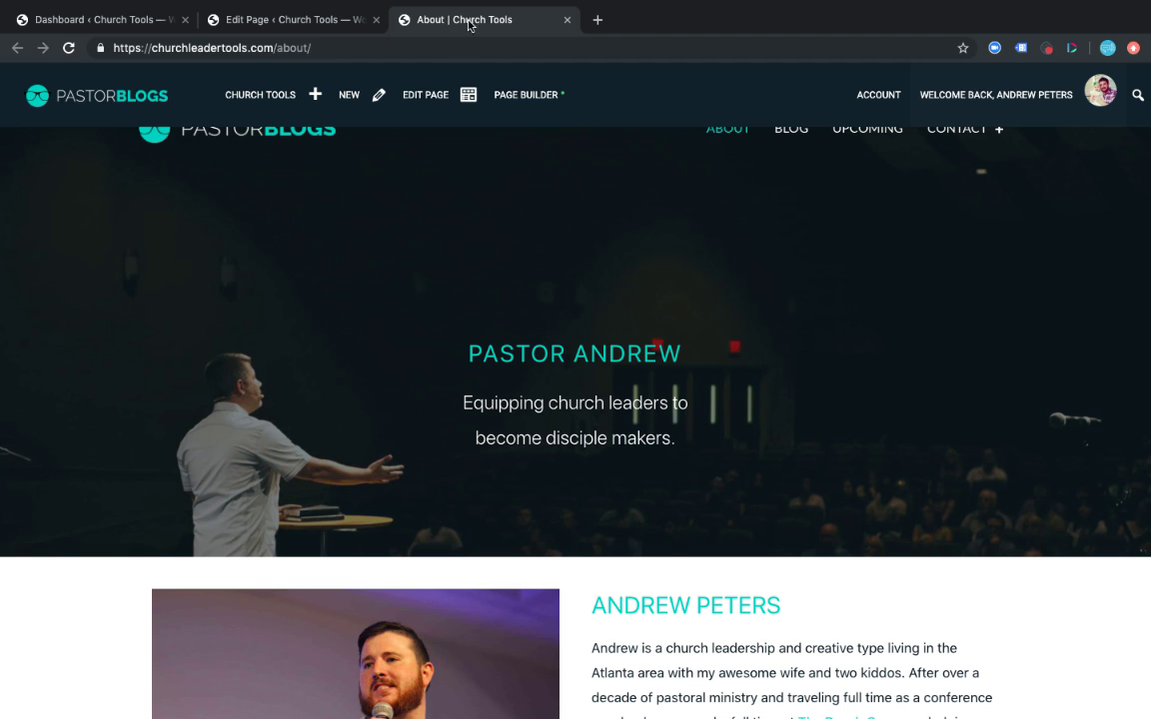
pyautogui.click(304, 18)
pyautogui.scroll(-2, 532, 430)
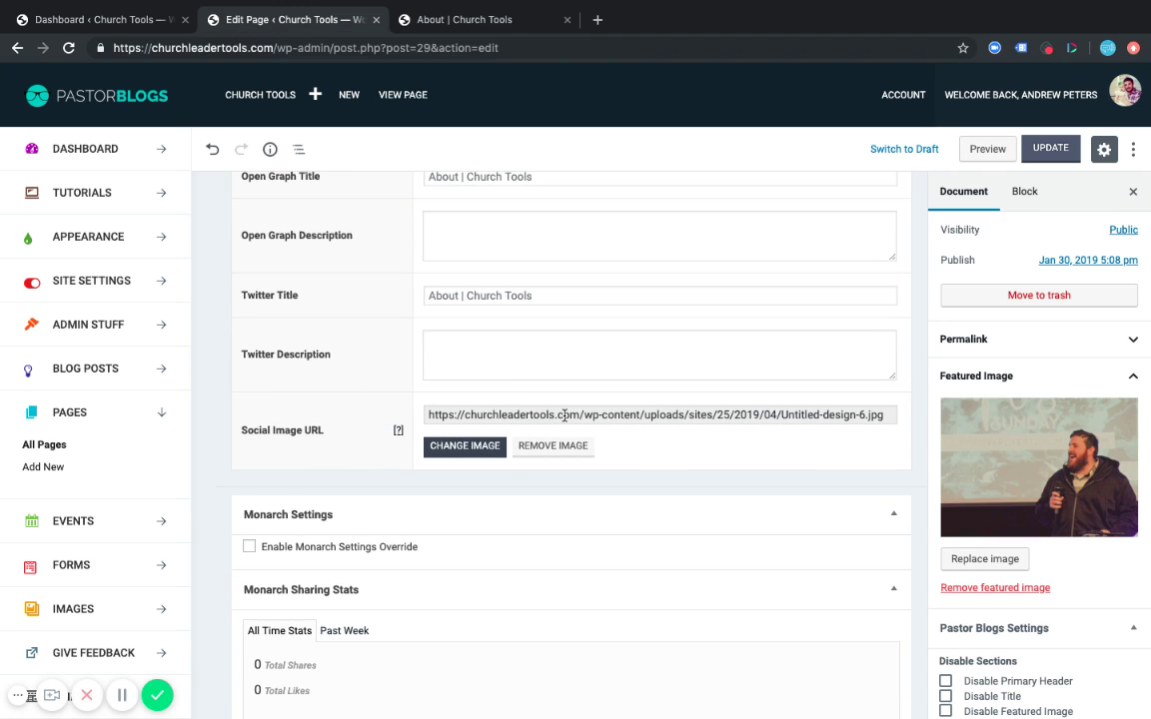
pyautogui.scroll(1, 688, 433)
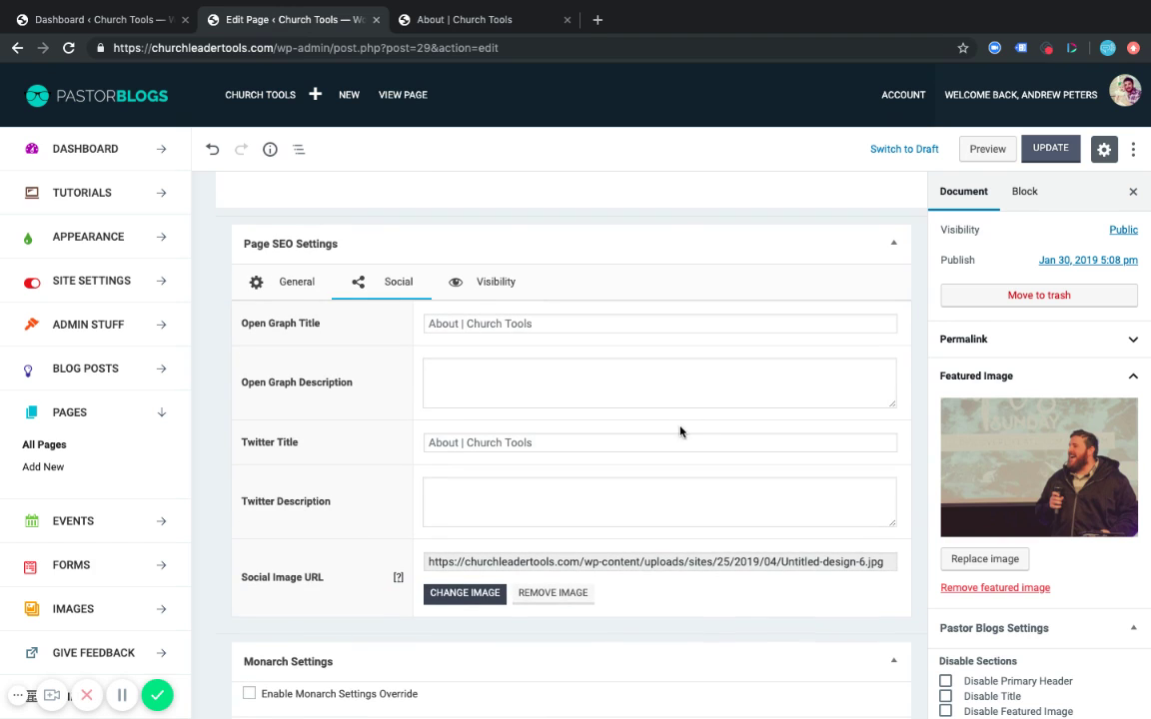
pyautogui.click(477, 285)
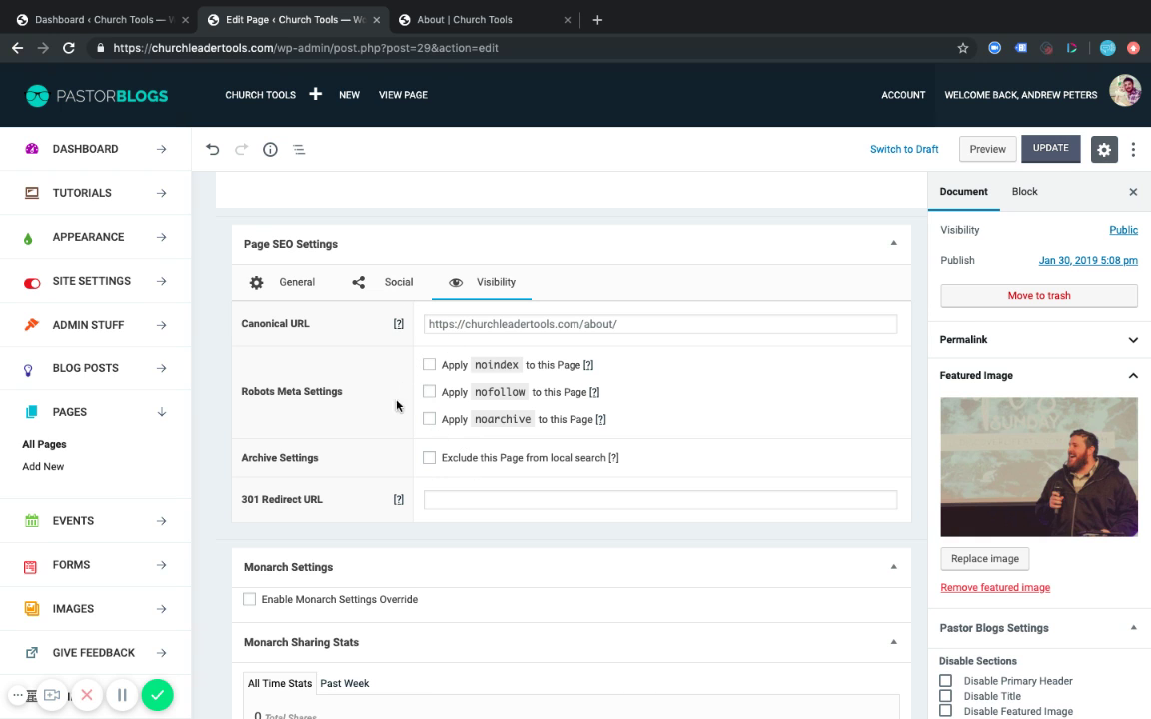
pyautogui.click(388, 284)
pyautogui.click(284, 285)
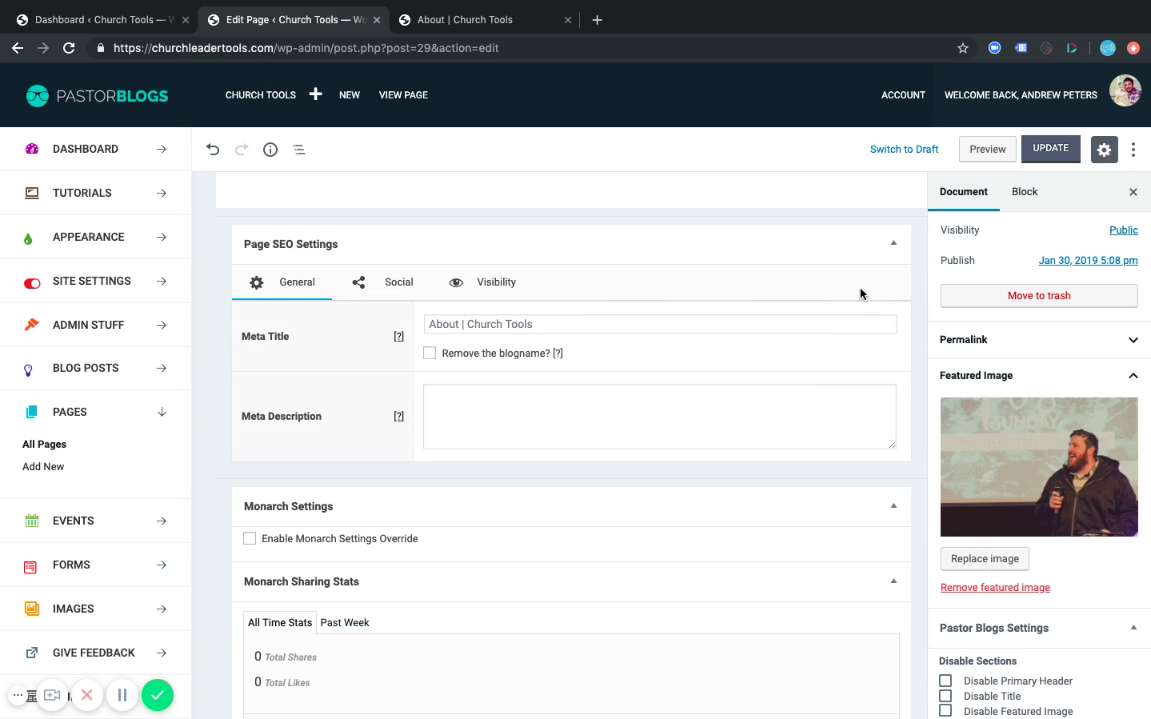
pyautogui.scroll(1, 917, 272)
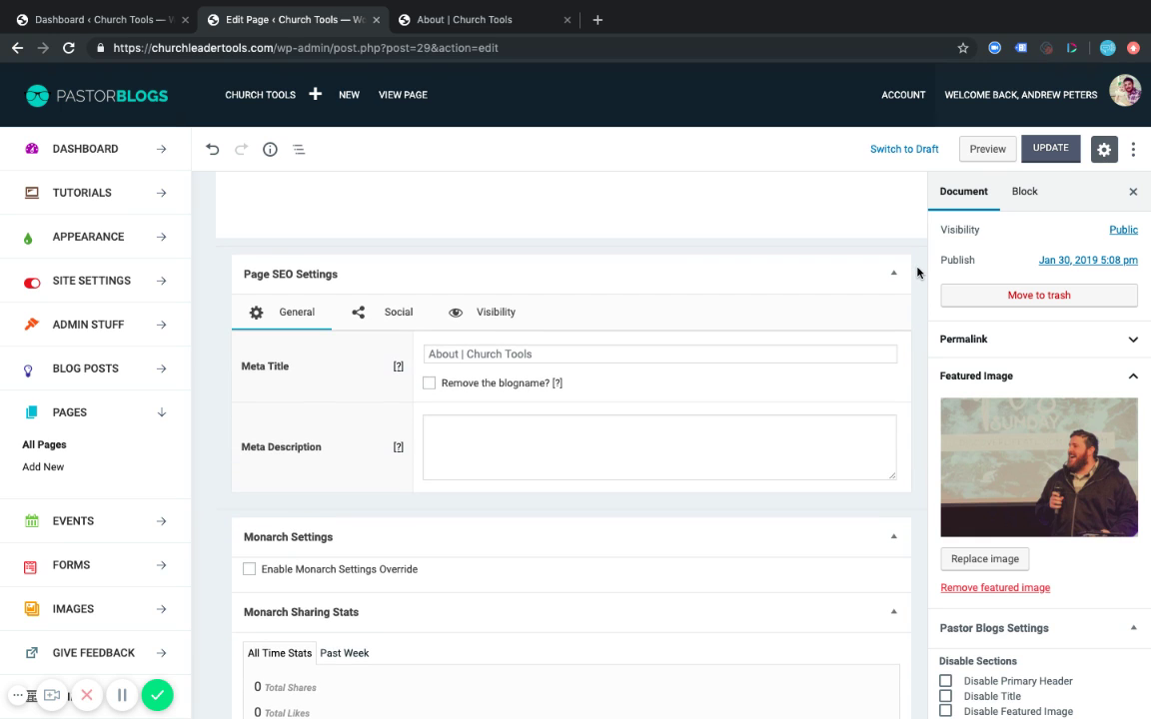
pyautogui.scroll(-5, 144, 499)
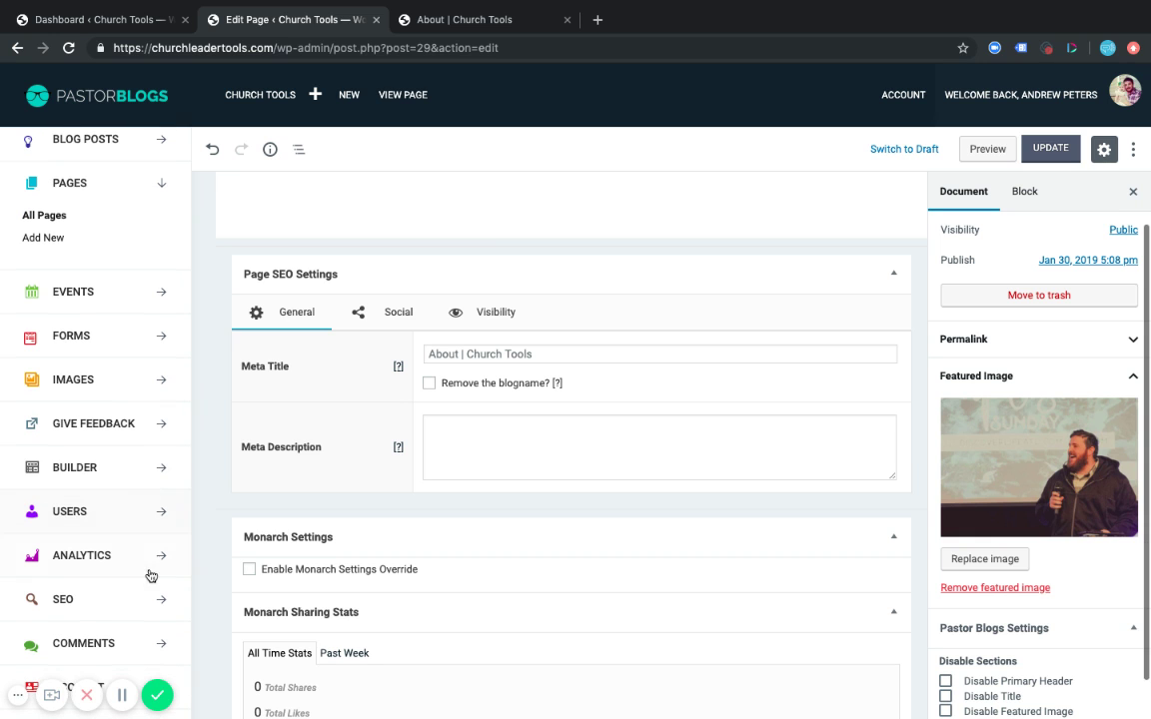
pyautogui.scroll(3, 231, 404)
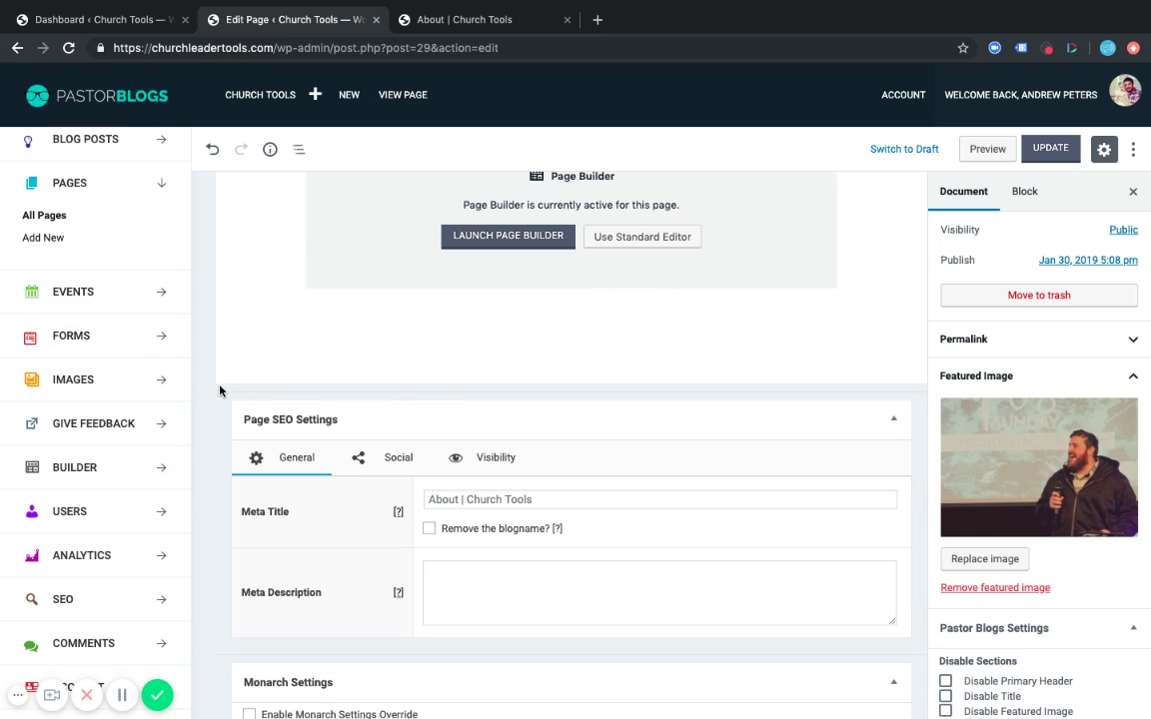
pyautogui.scroll(-1, 537, 508)
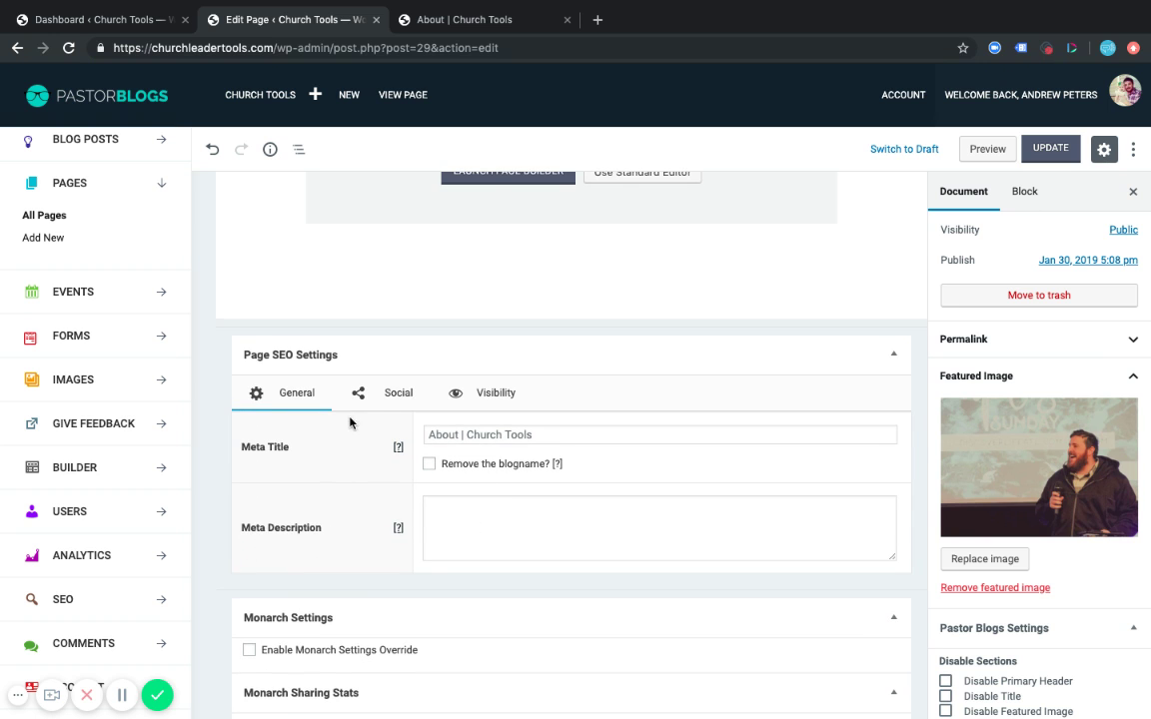
pyautogui.click(378, 400)
pyautogui.scroll(-3, 368, 559)
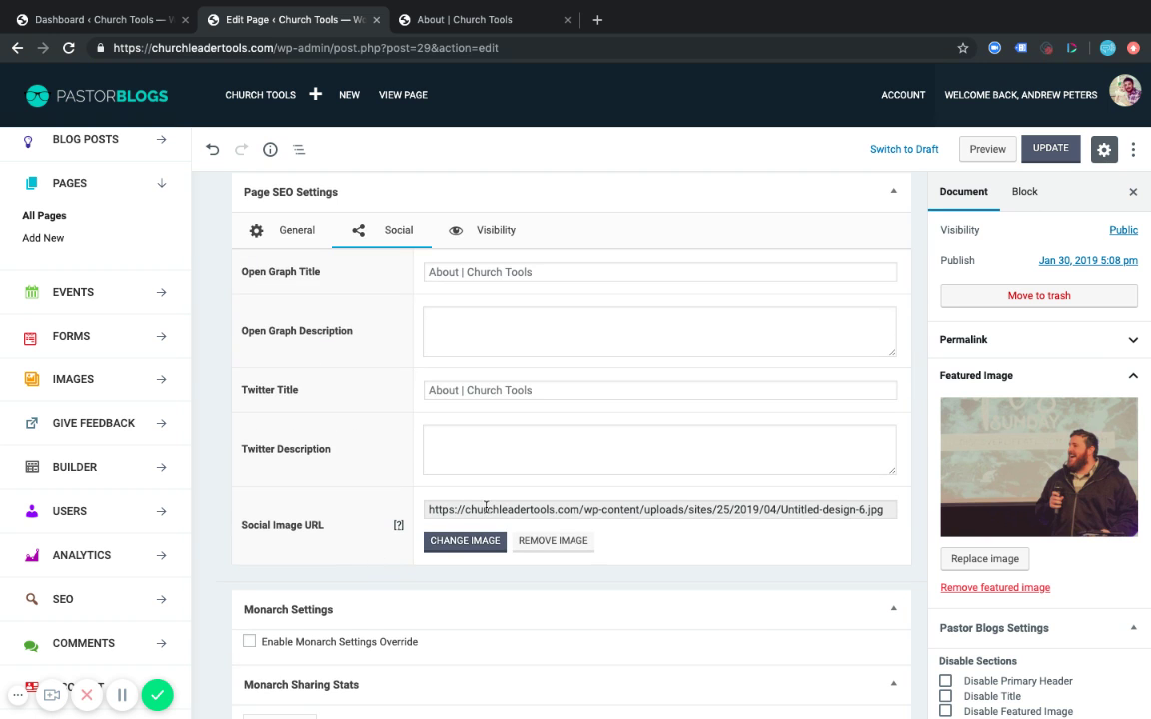